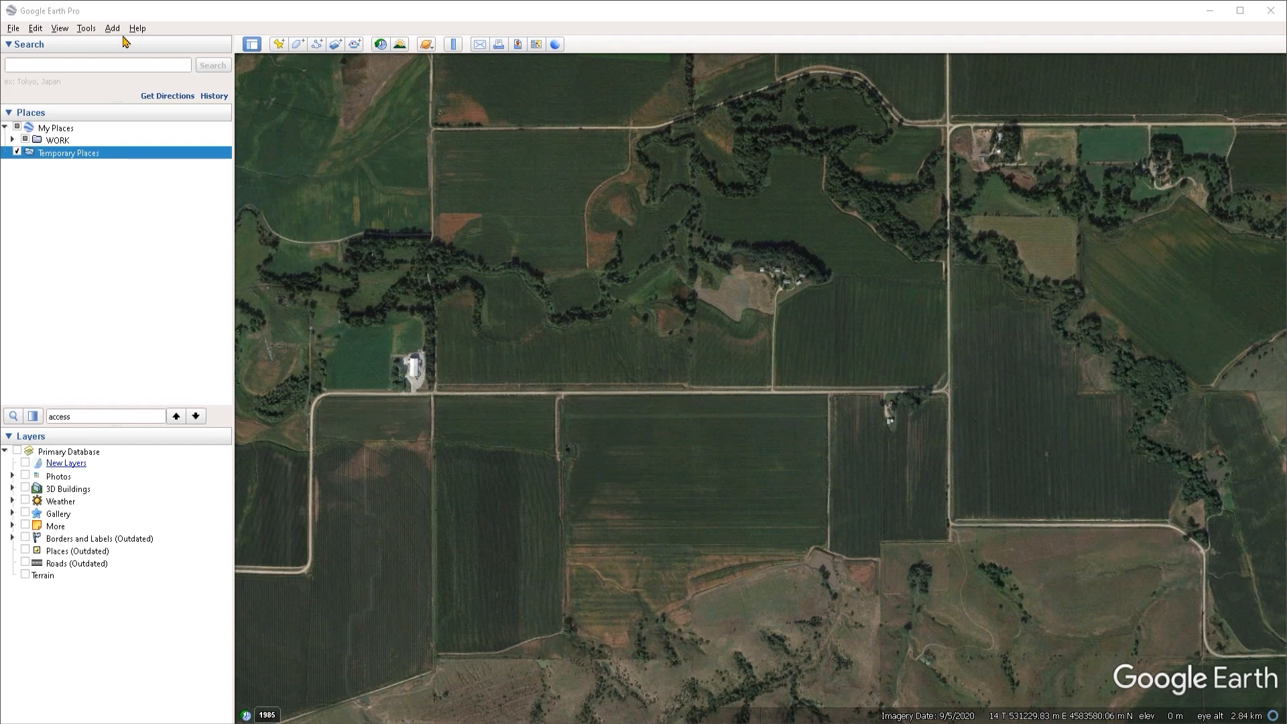
- Start a new path named Roads over the east-west road, keeping its properties dialog clear of the area to draw
{"action": "left_click", "coordinate": [113, 29]}
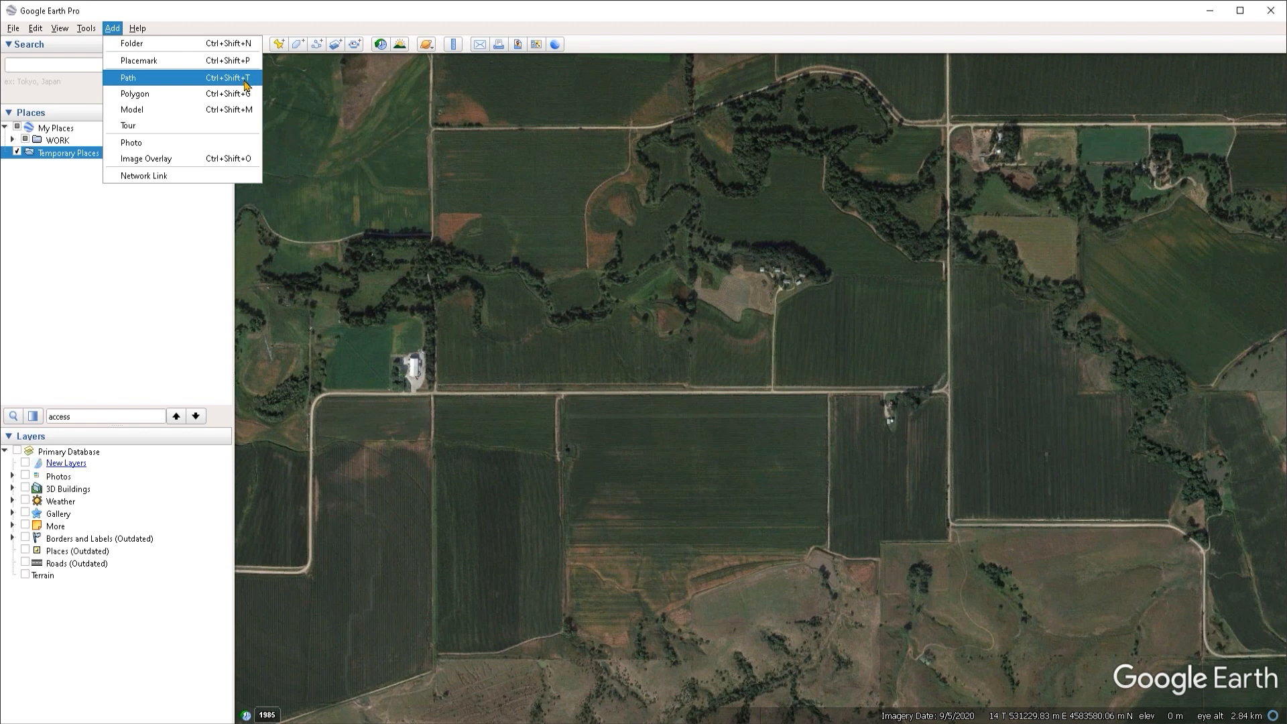
{"action": "key", "text": "Escape"}
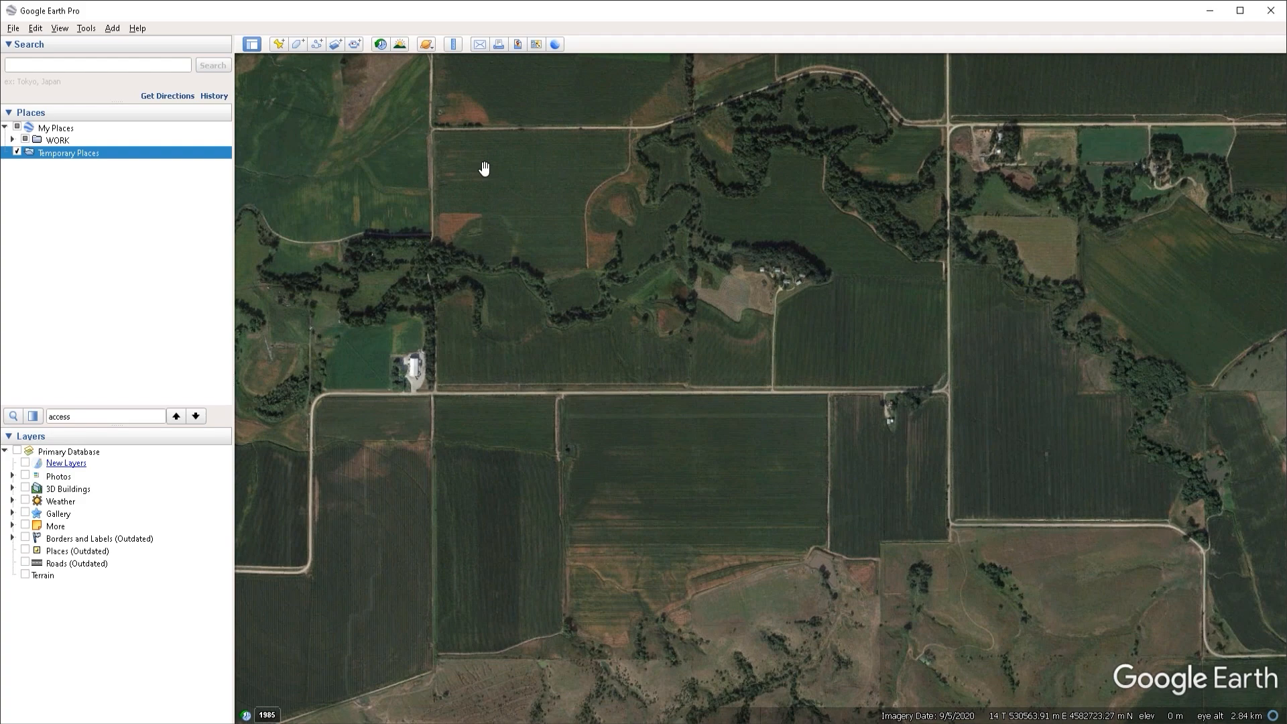
{"action": "scroll", "coordinate": [523, 335], "scroll_direction": "up", "scroll_amount": 2}
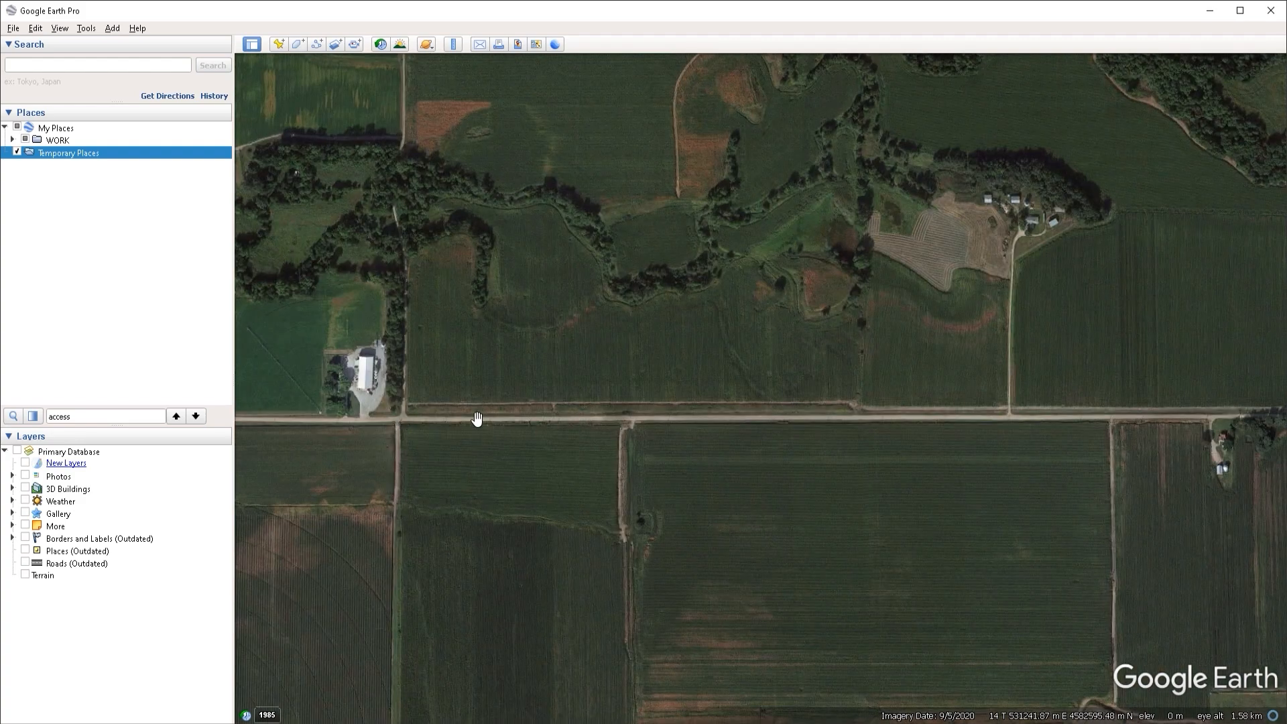
{"action": "left_click_drag", "start_coordinate": [753, 504], "coordinate": [738, 504]}
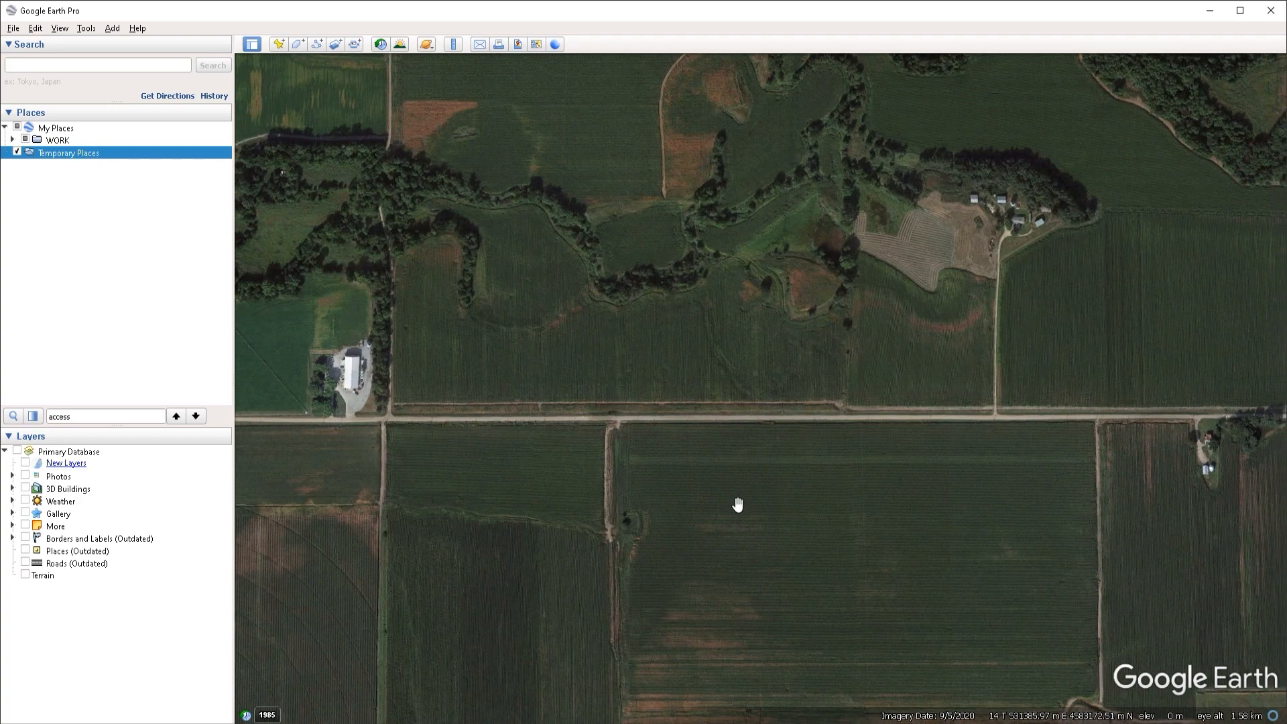
{"action": "left_click", "coordinate": [317, 46]}
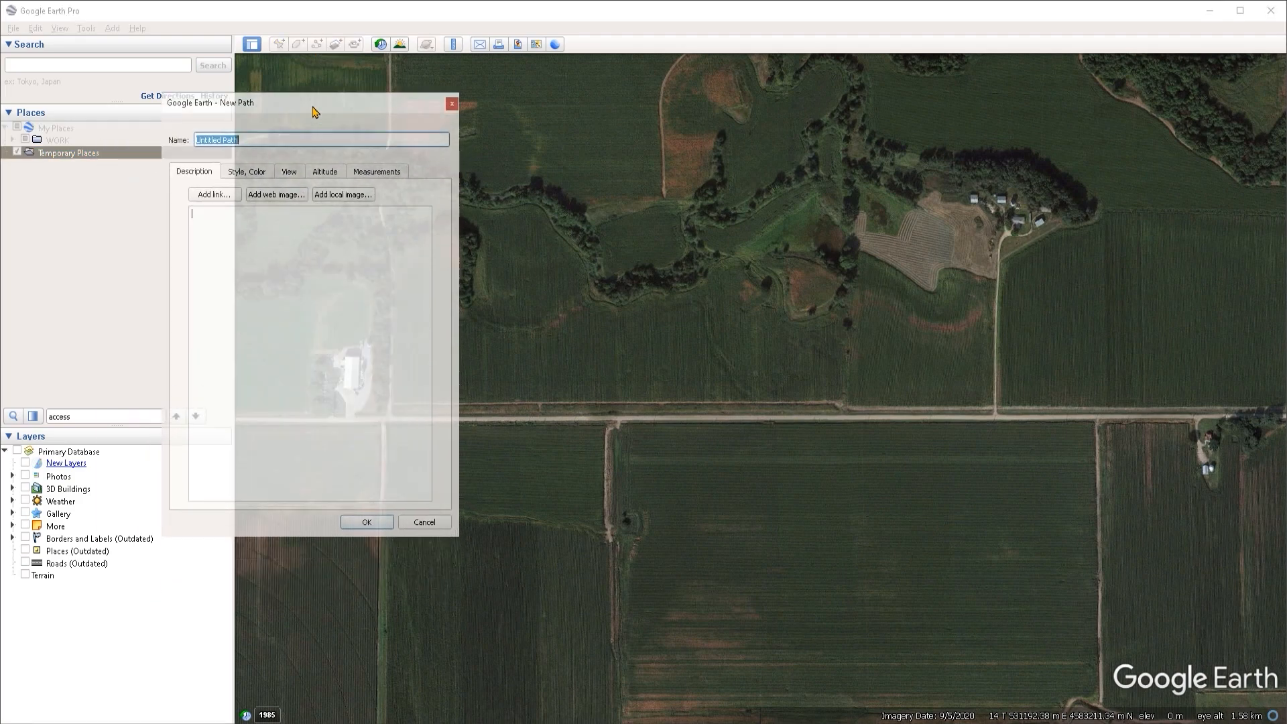
{"action": "left_click_drag", "start_coordinate": [337, 119], "coordinate": [214, 161]}
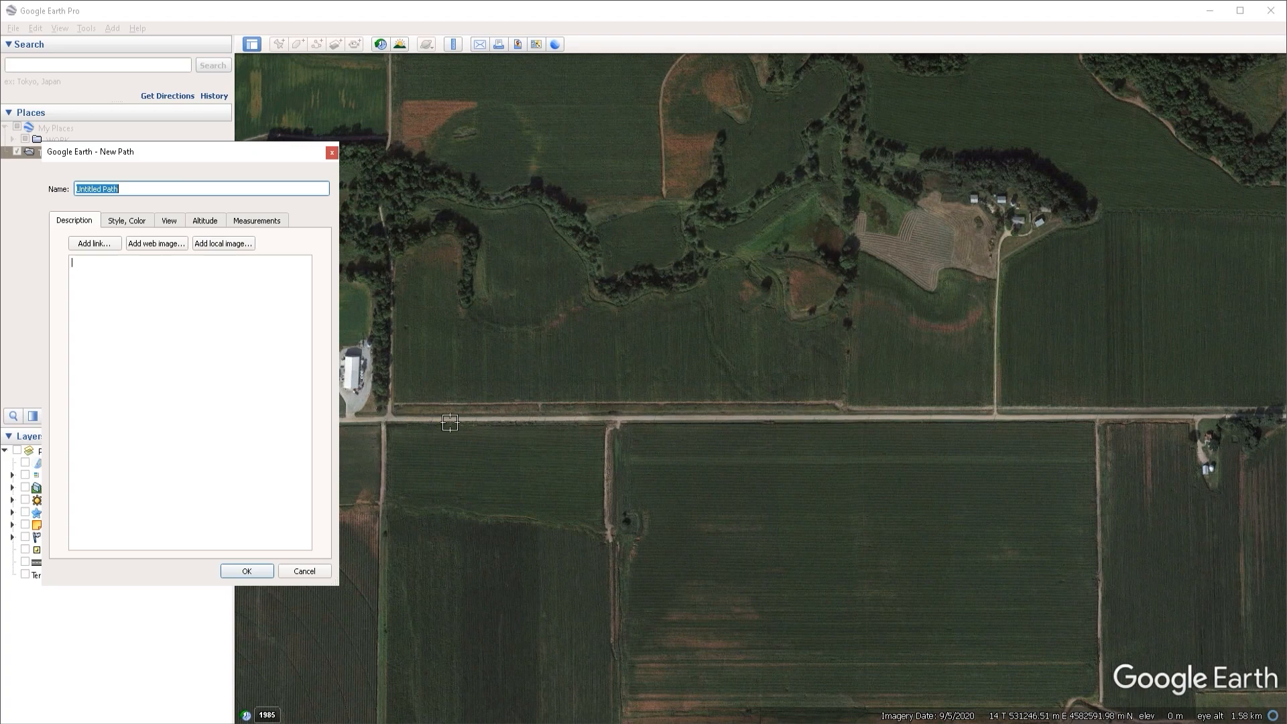
{"action": "left_click_drag", "start_coordinate": [168, 153], "coordinate": [209, 134]}
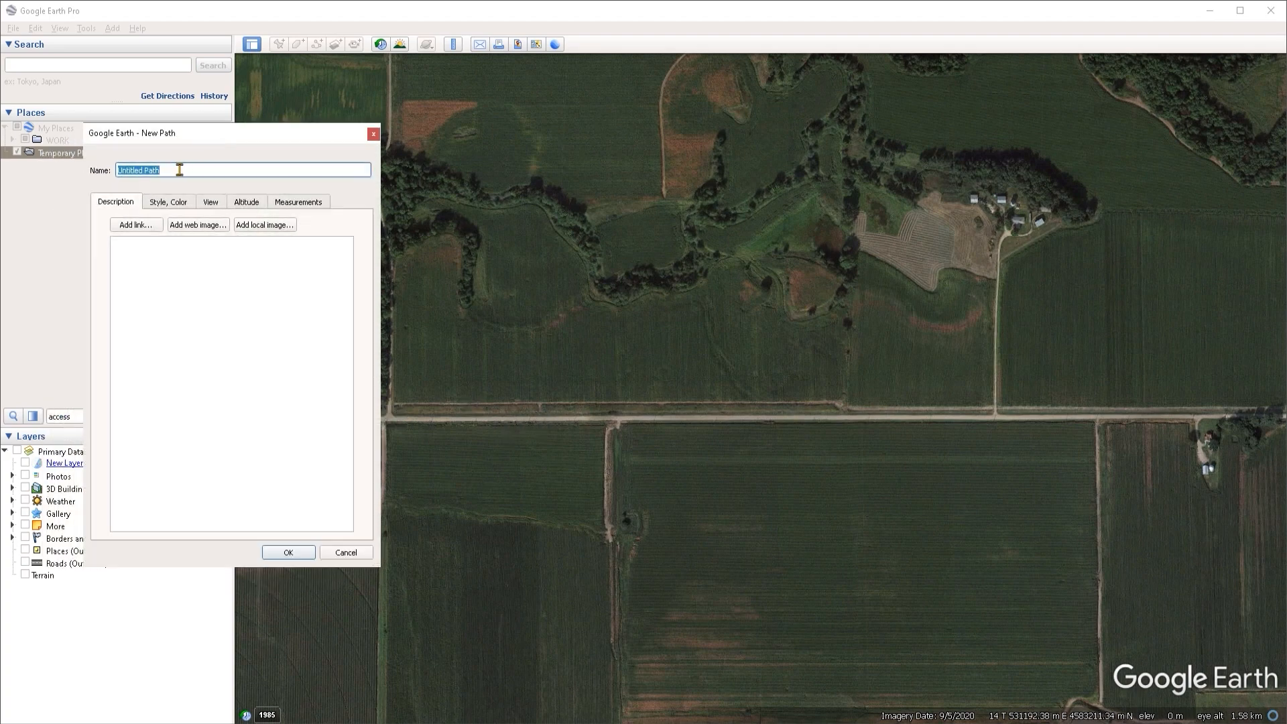
{"action": "type", "text": "Roads"}
{"action": "left_click_drag", "start_coordinate": [310, 142], "coordinate": [245, 140]}
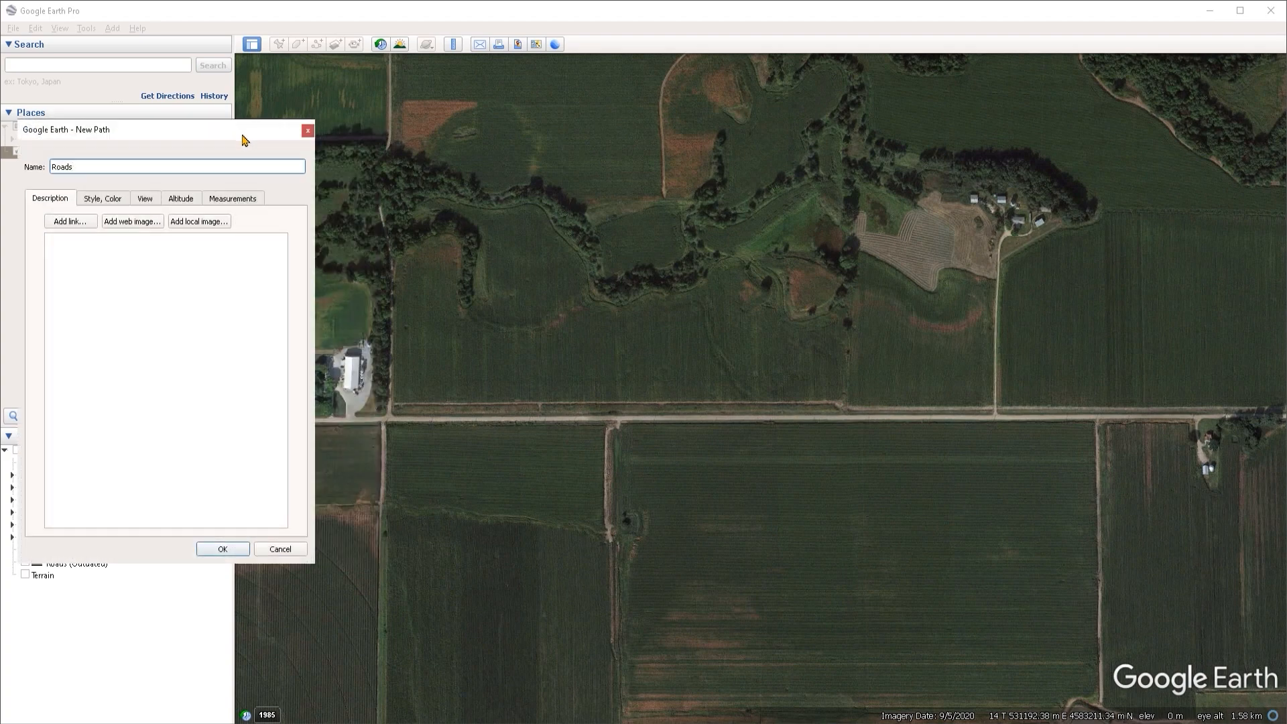
- Place the path's first two points on the east-west road, at the junction by the white-roofed farm building and at the field lane
{"action": "left_click", "coordinate": [391, 417]}
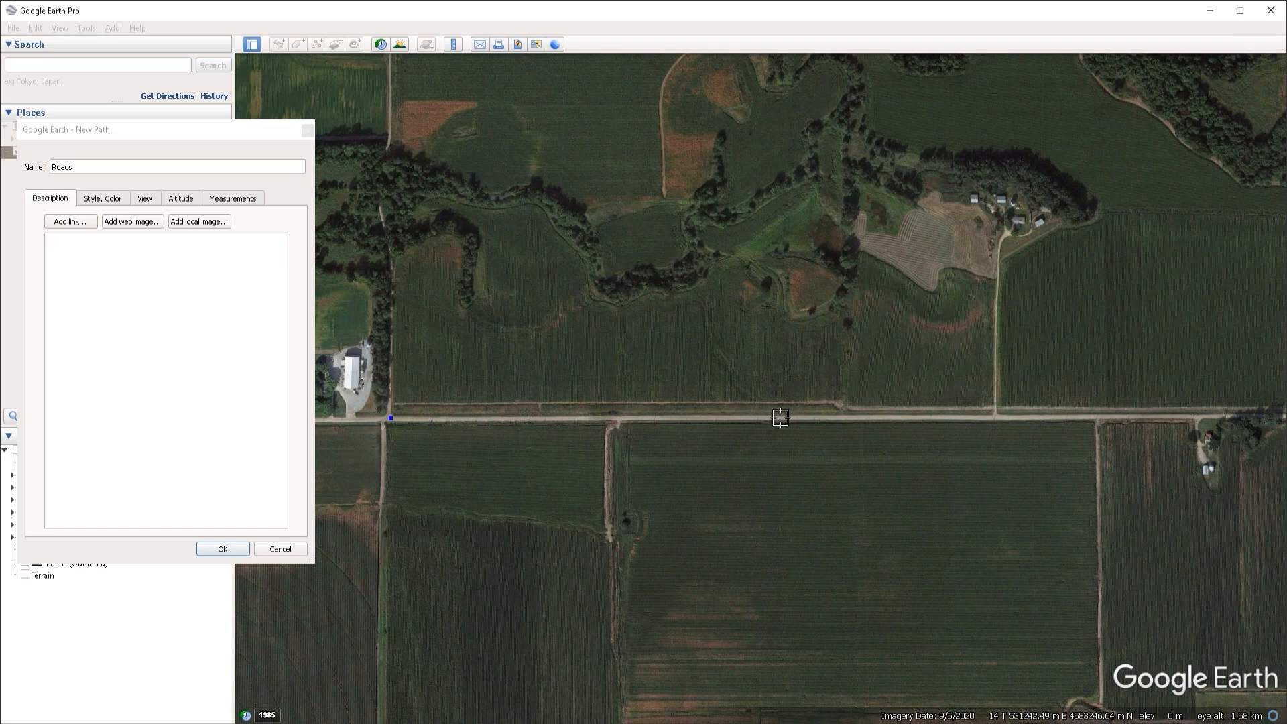
{"action": "left_click", "coordinate": [637, 416]}
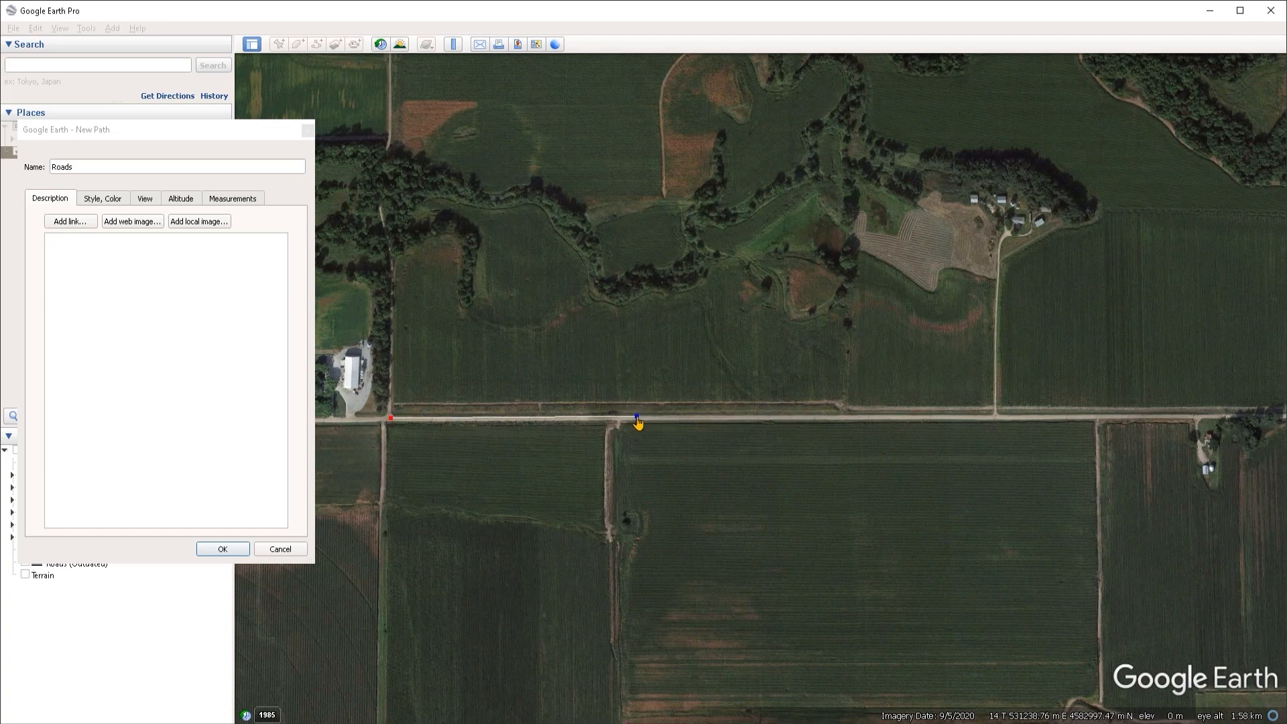
{"action": "mouse_move", "coordinate": [637, 417]}
{"action": "left_mouse_down"}
{"action": "mouse_move", "coordinate": [621, 417]}
{"action": "mouse_move", "coordinate": [670, 440]}
{"action": "mouse_move", "coordinate": [638, 373]}
{"action": "mouse_move", "coordinate": [617, 432]}
{"action": "mouse_move", "coordinate": [622, 418]}
{"action": "left_mouse_up"}
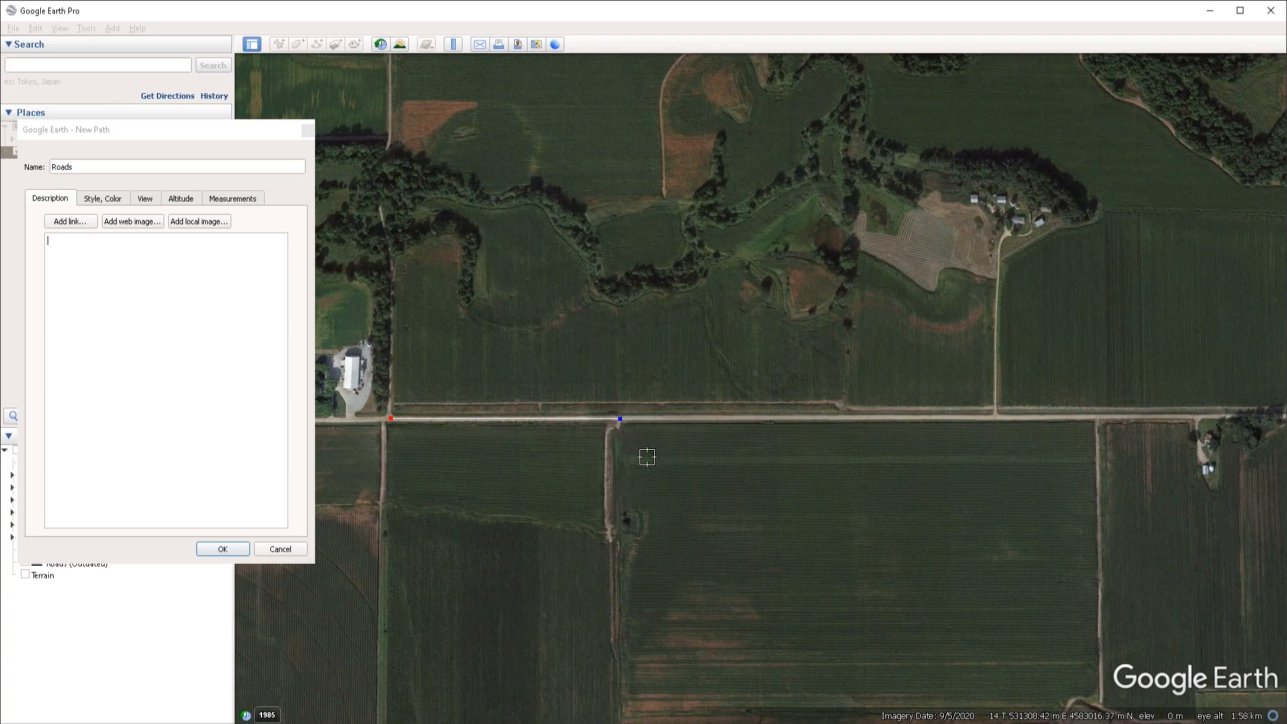
{"action": "key", "text": "Delete"}
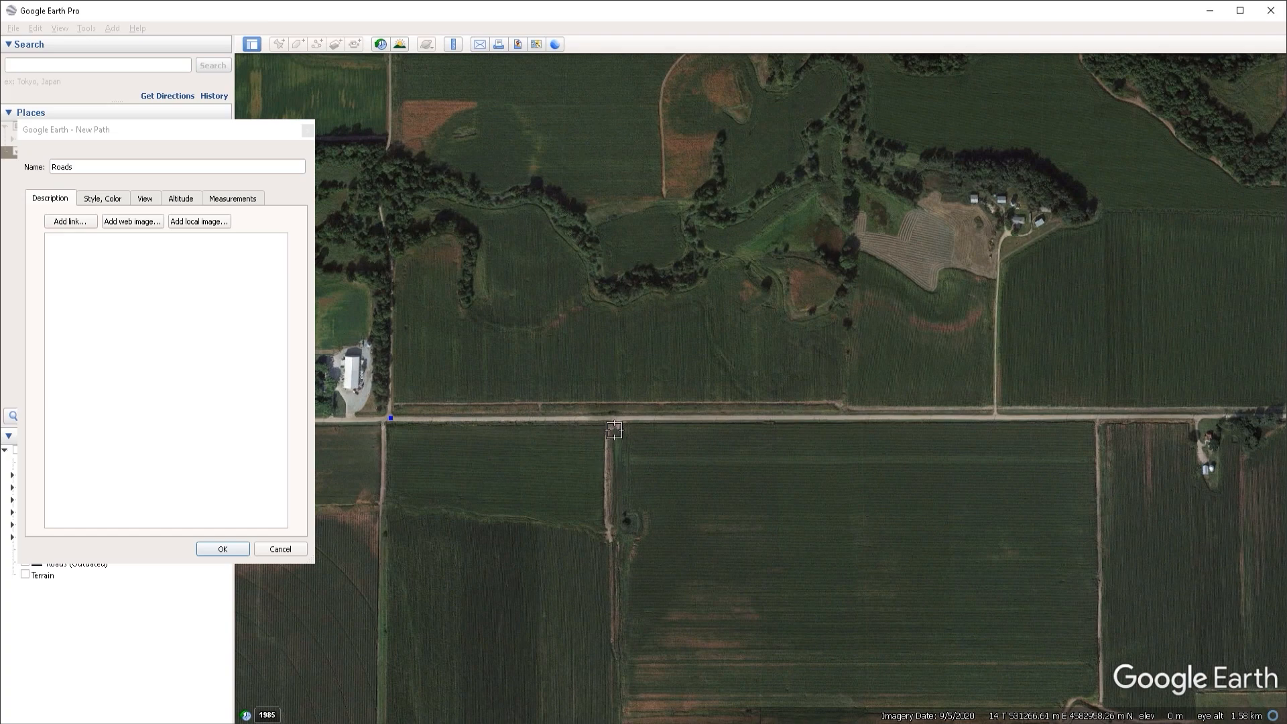
{"action": "left_click", "coordinate": [620, 418]}
{"action": "key", "text": "Delete"}
{"action": "left_click", "coordinate": [617, 419]}
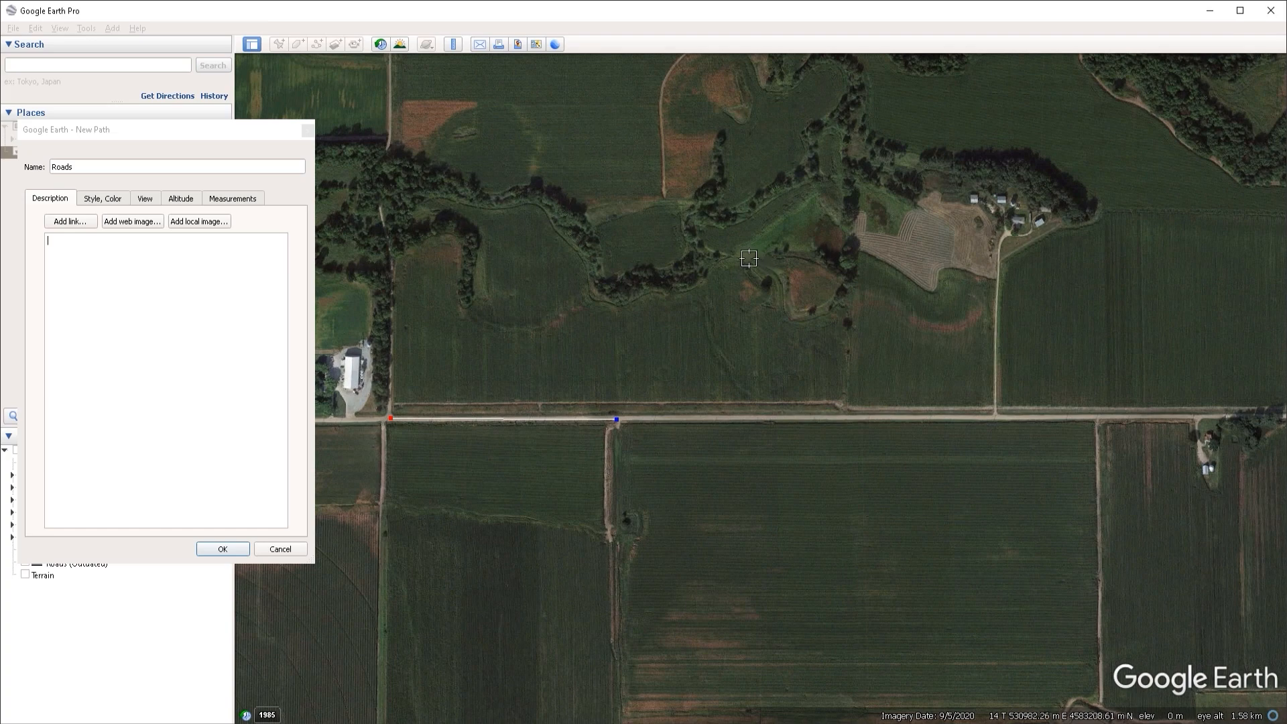
- Continue the path freehand around the creek-side field, down to the road and east along it
{"action": "left_click", "coordinate": [786, 311]}
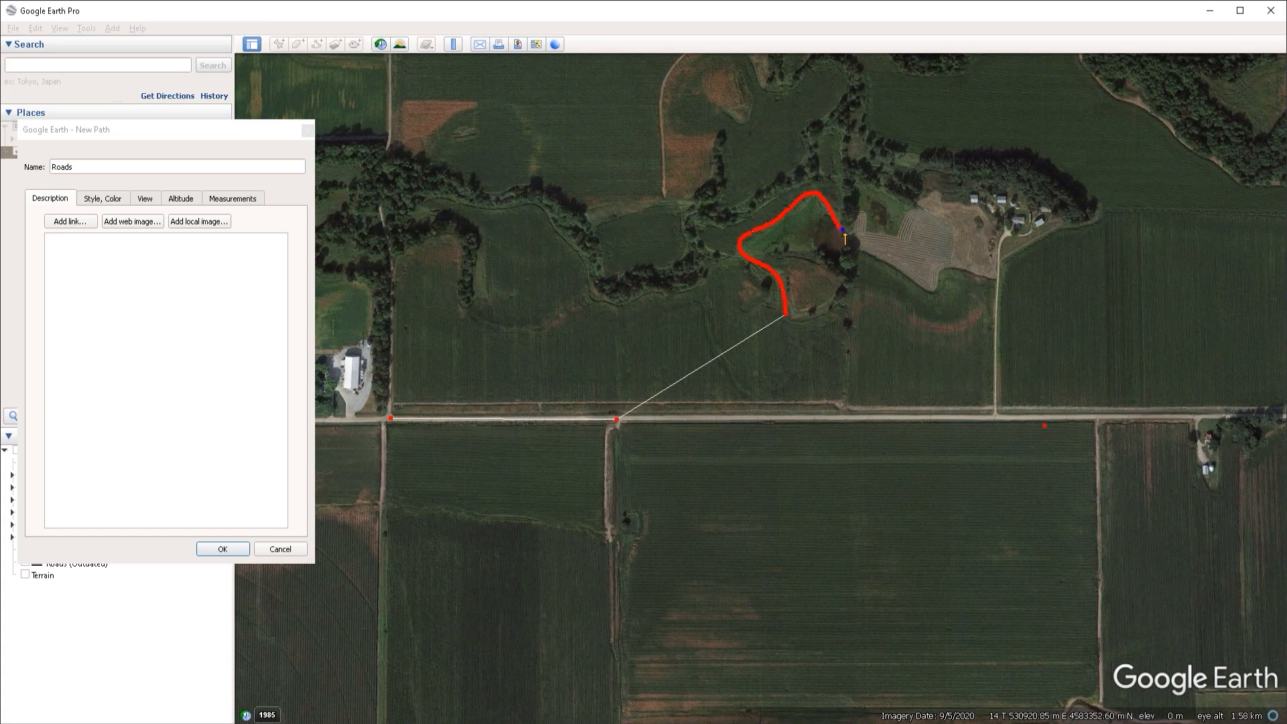
{"action": "left_click_drag", "start_coordinate": [842, 230], "coordinate": [859, 279]}
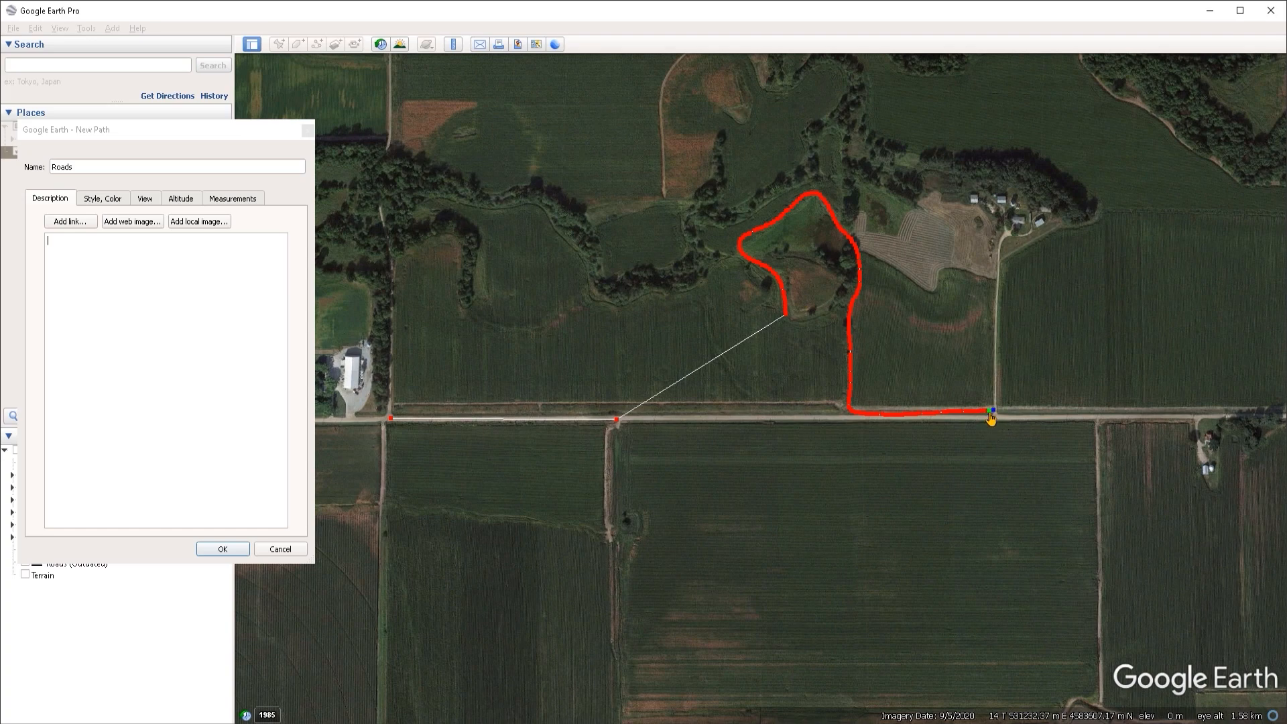
{"action": "left_click_drag", "start_coordinate": [995, 416], "coordinate": [1032, 417]}
- Delete all points of the Roads path one by one
{"action": "key", "text": "Delete"}
{"action": "key", "text": "Delete"}
{"action": "key", "text": "Delete"}
{"action": "key", "text": "Delete"}
{"action": "key", "text": "Delete"}
{"action": "key", "text": "Delete"}
{"action": "key", "text": "Delete"}
{"action": "key", "text": "Delete"}
{"action": "key", "text": "Delete"}
{"action": "key", "text": "Delete"}
{"action": "key", "text": "Delete"}
{"action": "key", "text": "Delete"}
{"action": "key", "text": "Delete"}
{"action": "key", "text": "Delete"}
{"action": "key", "text": "Delete"}
{"action": "key", "text": "Delete"}
{"action": "key", "text": "Delete"}
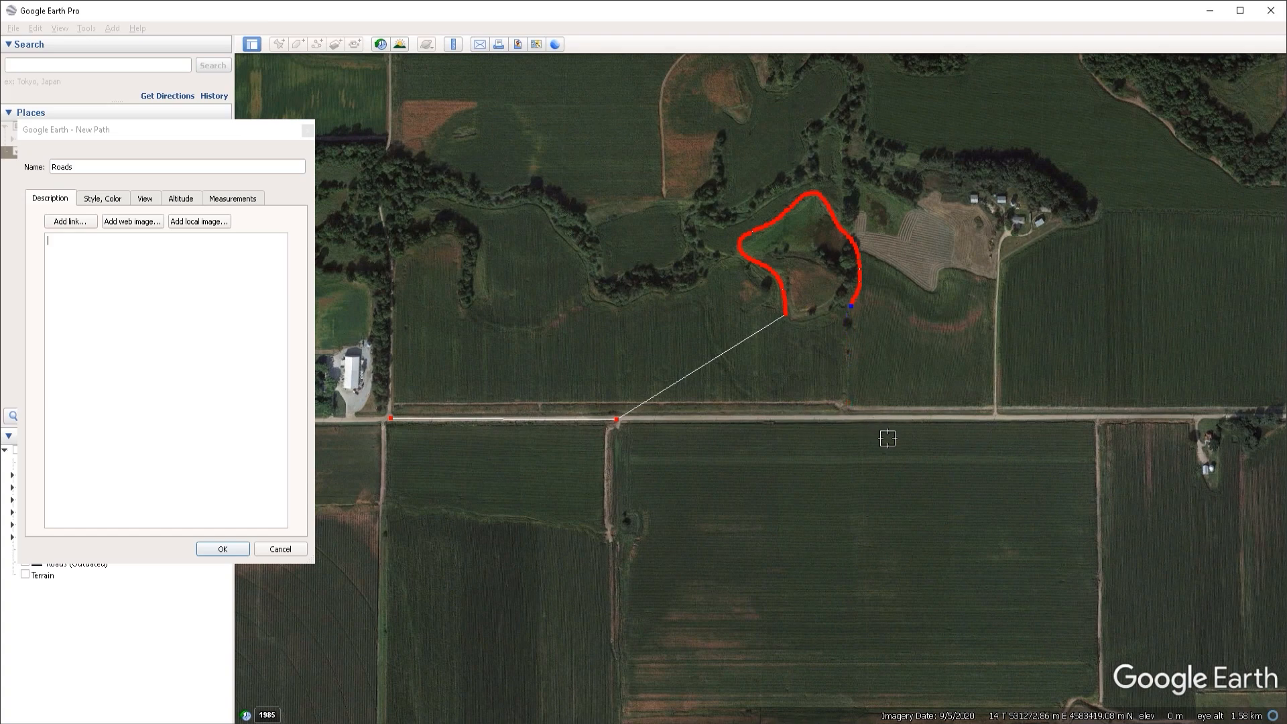
{"action": "key", "text": "Delete"}
{"action": "key", "text": "Delete"}
{"action": "key", "text": "Delete"}
{"action": "key", "text": "Delete"}
{"action": "key", "text": "Delete"}
{"action": "key", "text": "Delete"}
{"action": "key", "text": "Delete"}
{"action": "key", "text": "Delete"}
{"action": "key", "text": "Delete"}
{"action": "key", "text": "Delete"}
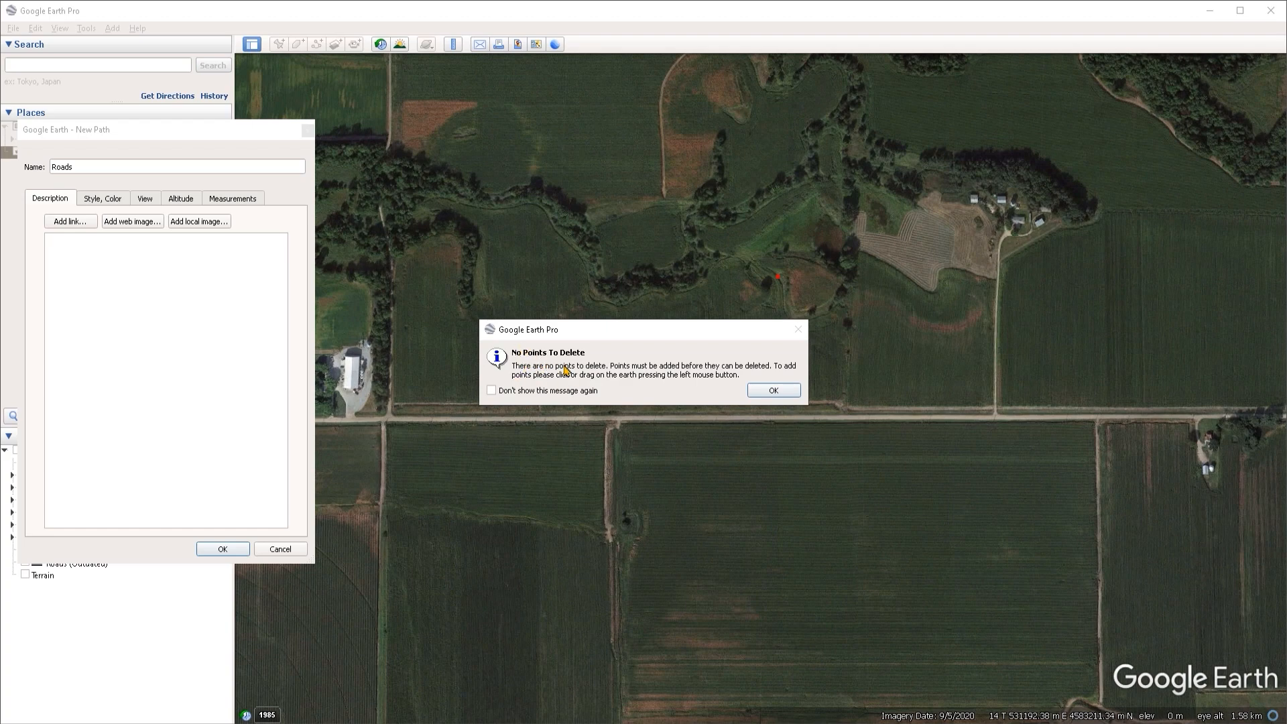
{"action": "left_click", "coordinate": [773, 391]}
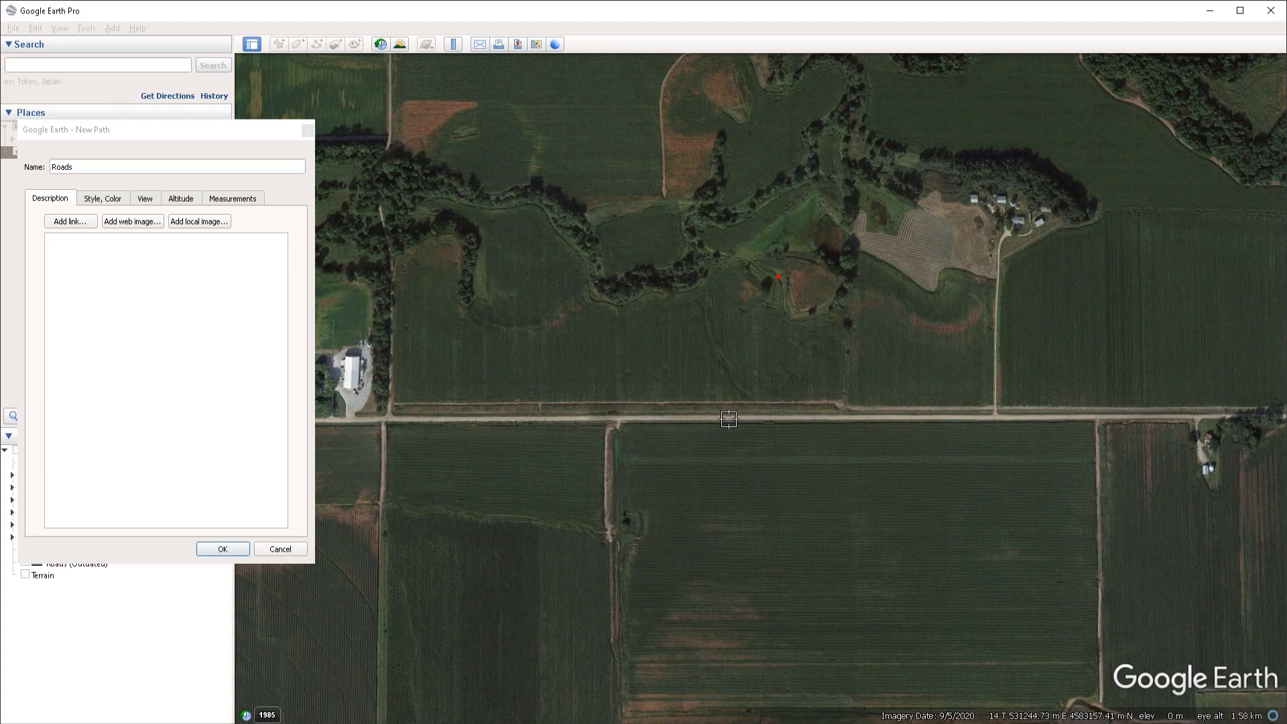
- Place two path points on the east-west road, near the farm junction and just east of the field lane
{"action": "left_click", "coordinate": [394, 417]}
{"action": "left_click", "coordinate": [650, 417]}
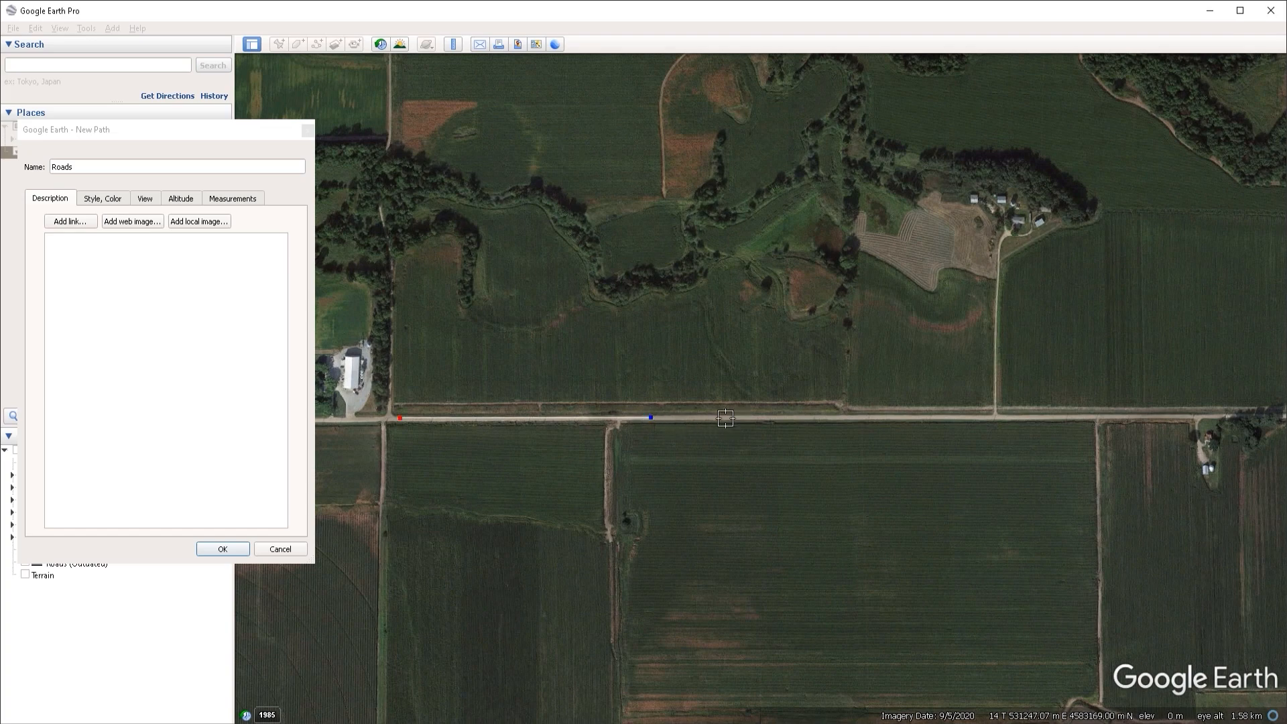
- Draw a freehand curve from the road into the field to the north, then delete its points
{"action": "mouse_move", "coordinate": [697, 417]}
{"action": "left_mouse_down"}
{"action": "mouse_move", "coordinate": [779, 356]}
{"action": "mouse_move", "coordinate": [830, 432]}
{"action": "left_mouse_up"}
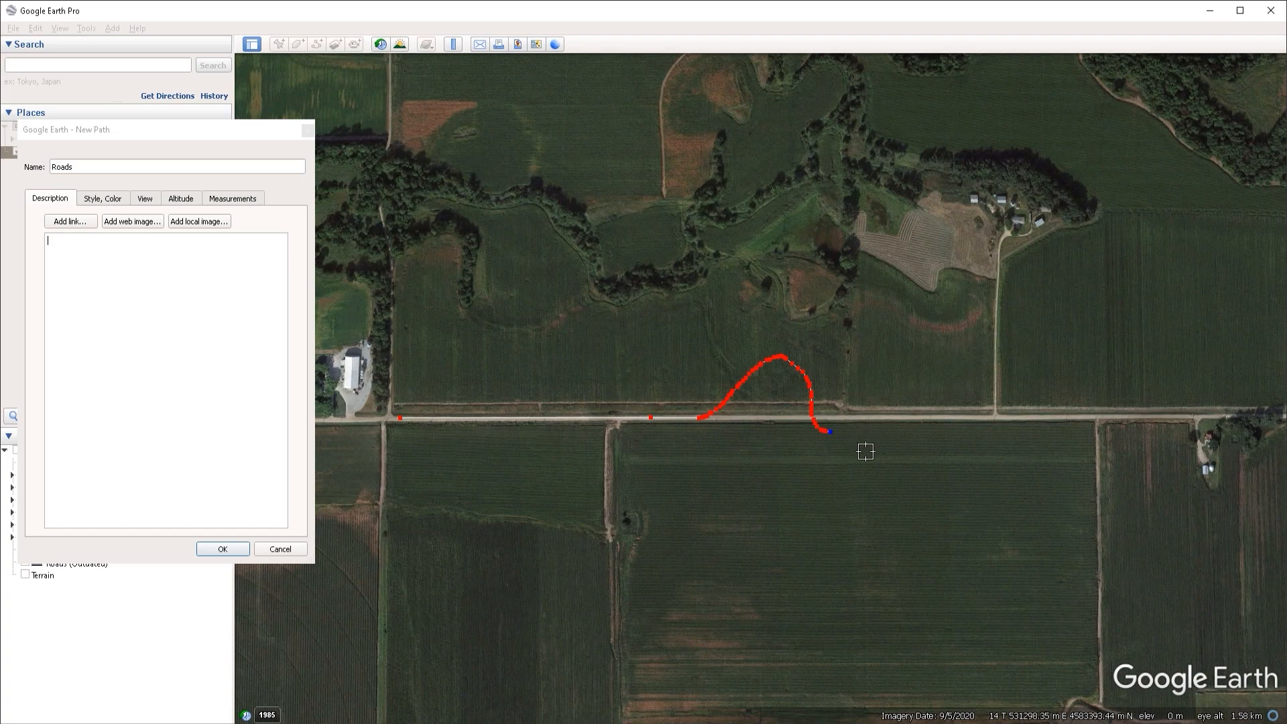
{"action": "key", "text": "Delete"}
{"action": "key", "text": "Delete"}
{"action": "key", "text": "Delete"}
{"action": "key", "text": "Delete"}
{"action": "key", "text": "Delete"}
{"action": "key", "text": "Delete"}
{"action": "key", "text": "Delete"}
{"action": "key", "text": "Delete"}
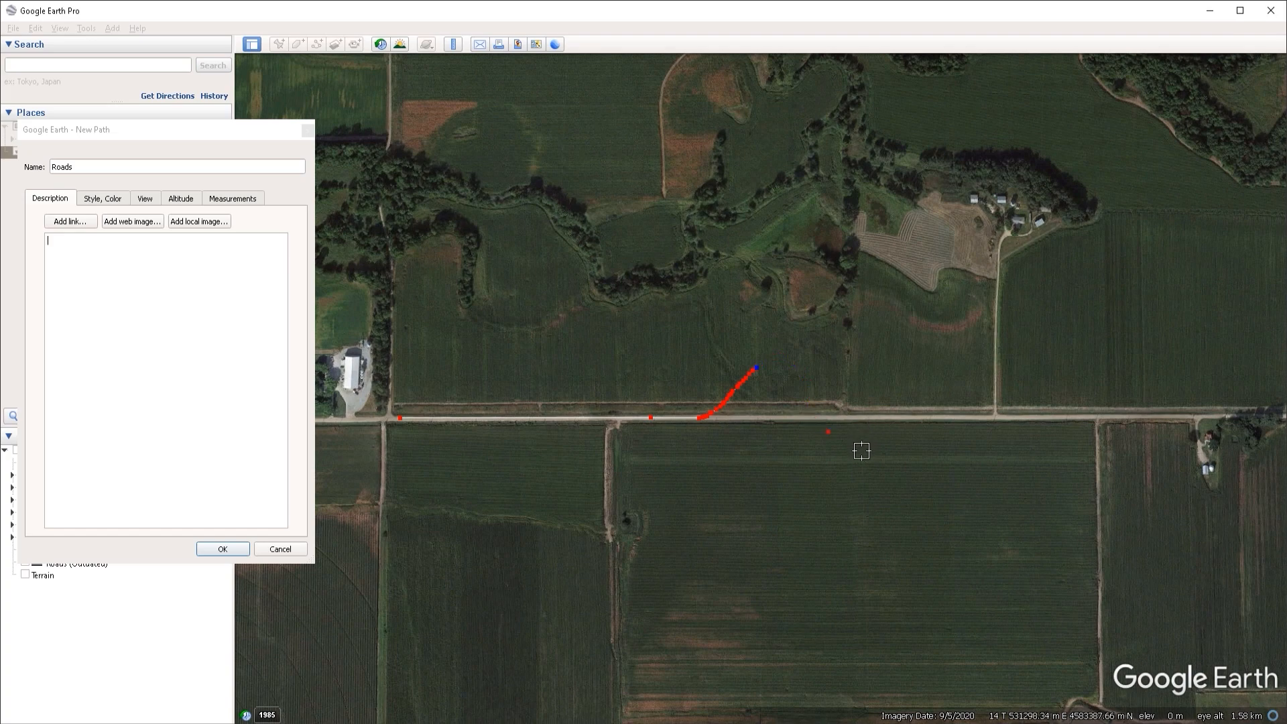
{"action": "key", "text": "Delete"}
{"action": "key", "text": "Delete"}
{"action": "key", "text": "Delete"}
{"action": "key", "text": "Delete"}
{"action": "key", "text": "Delete"}
{"action": "key", "text": "Delete"}
{"action": "key", "text": "Delete"}
{"action": "key", "text": "Delete"}
{"action": "key", "text": "Delete"}
{"action": "key", "text": "Delete"}
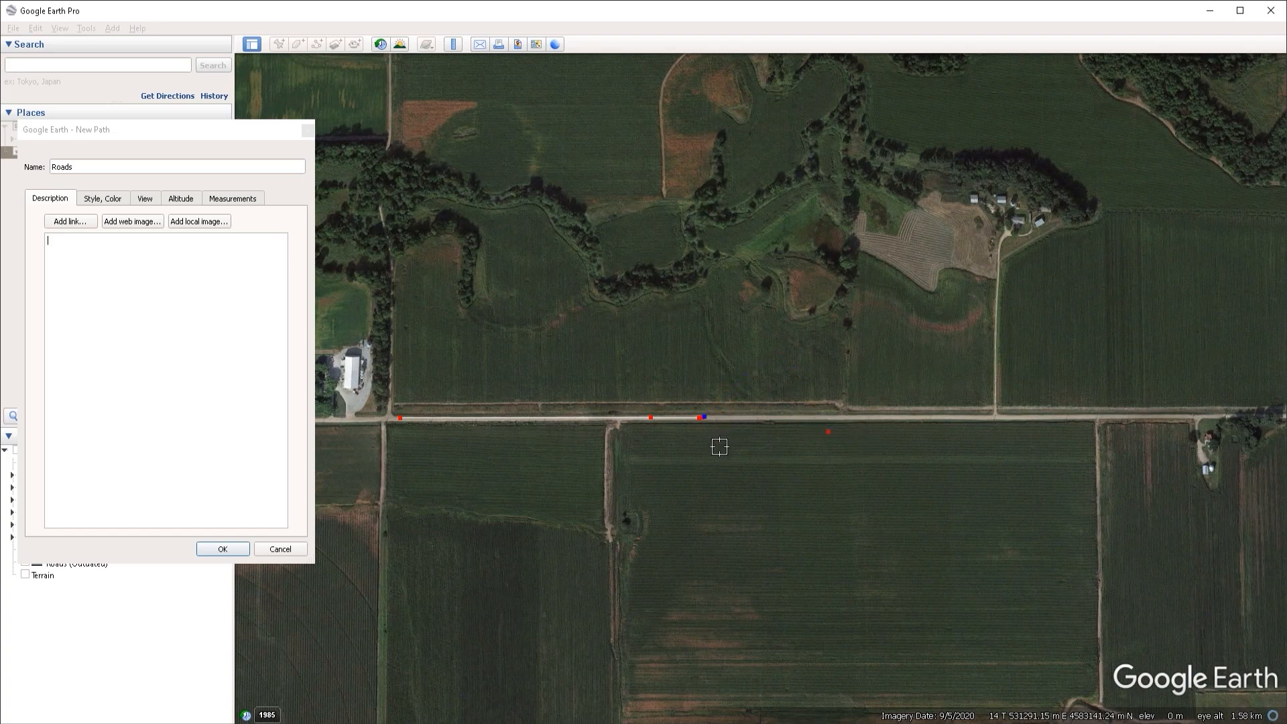
{"action": "key", "text": "Delete"}
- Move the second path point to the field lane junction and extend the path east with three more points to the farmstead
{"action": "left_click_drag", "start_coordinate": [651, 419], "coordinate": [614, 419]}
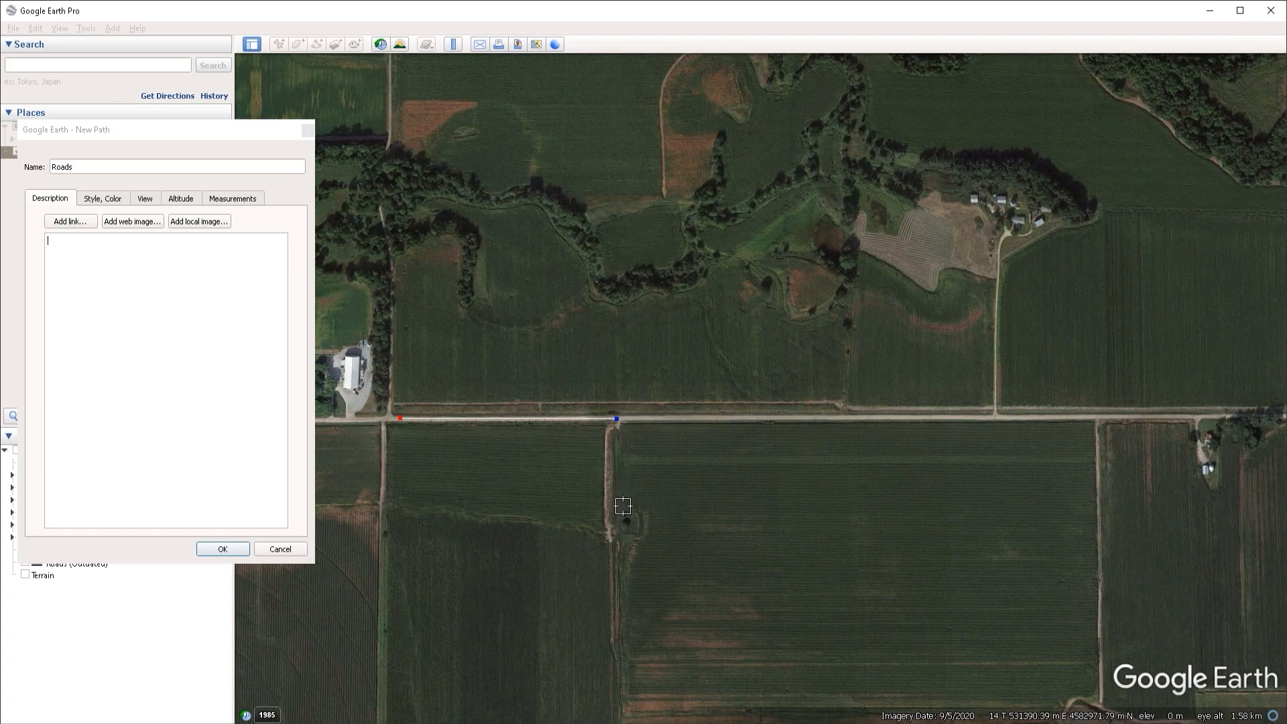
{"action": "left_click", "coordinate": [783, 417]}
{"action": "left_click", "coordinate": [995, 418]}
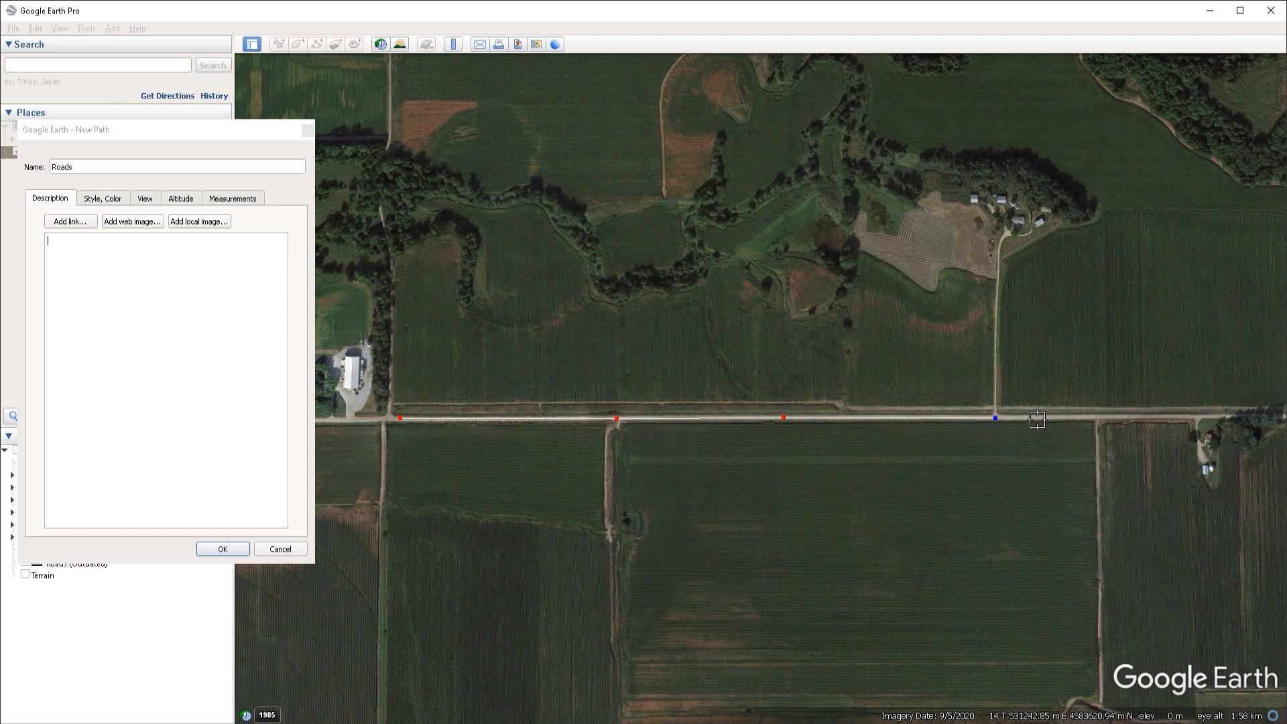
{"action": "left_click", "coordinate": [1198, 416]}
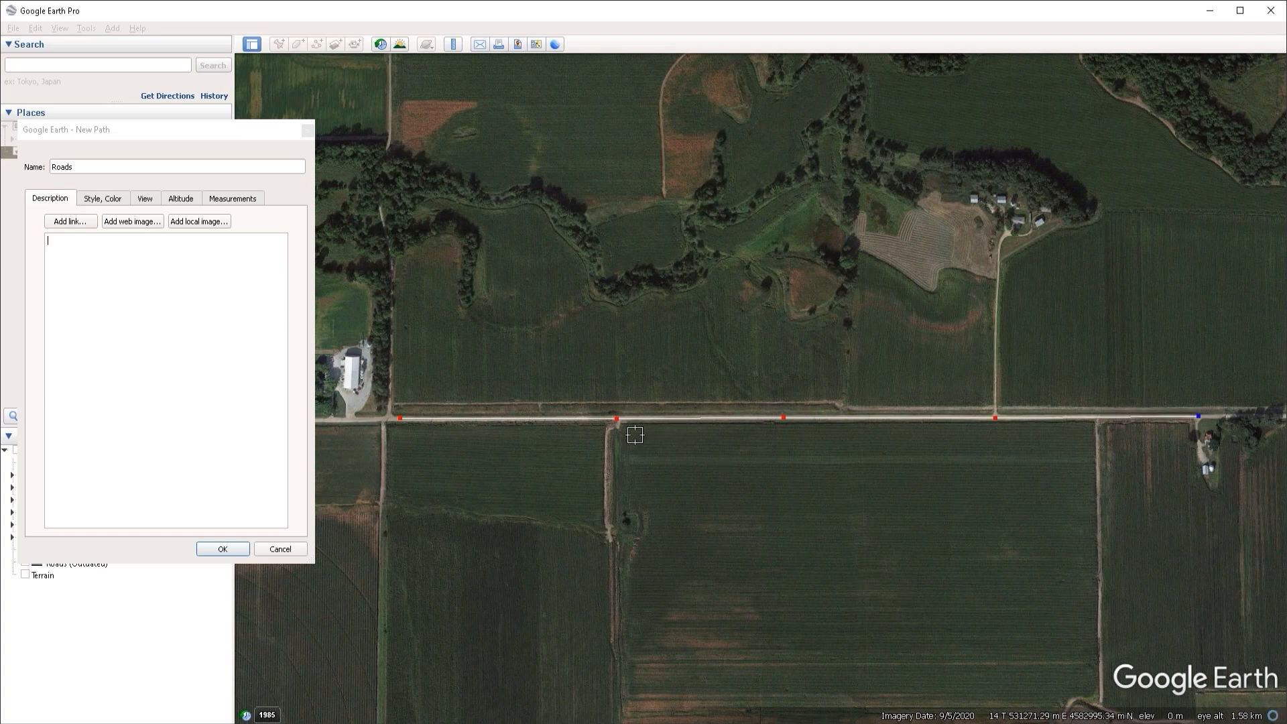
{"action": "left_click", "coordinate": [106, 297]}
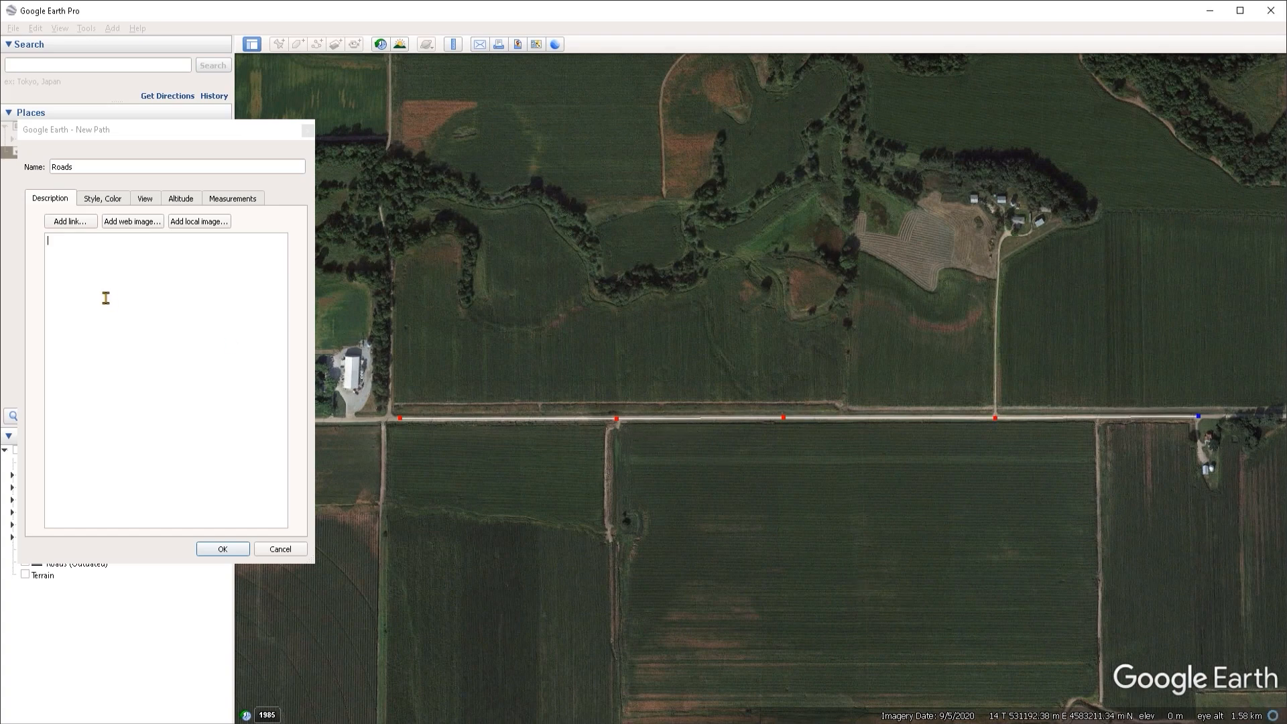
- Set the path's line color to red (#ff0000)
{"action": "left_click", "coordinate": [98, 201]}
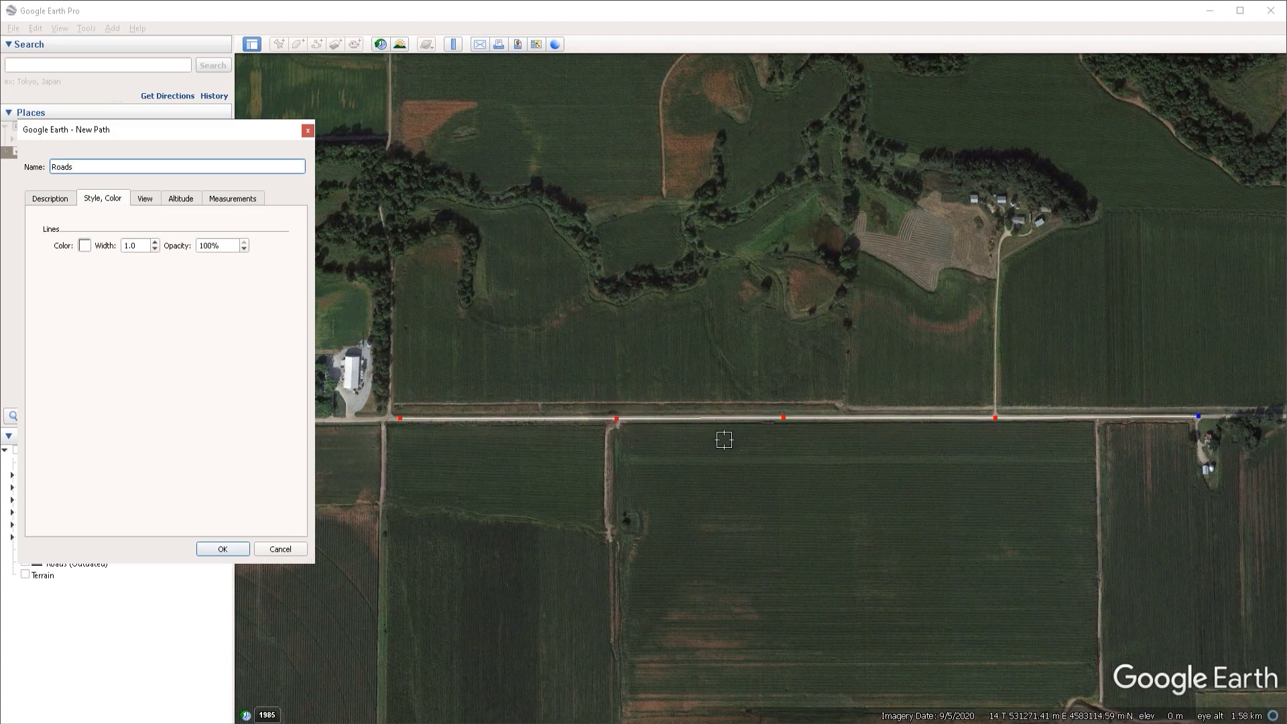
{"action": "left_click", "coordinate": [84, 246]}
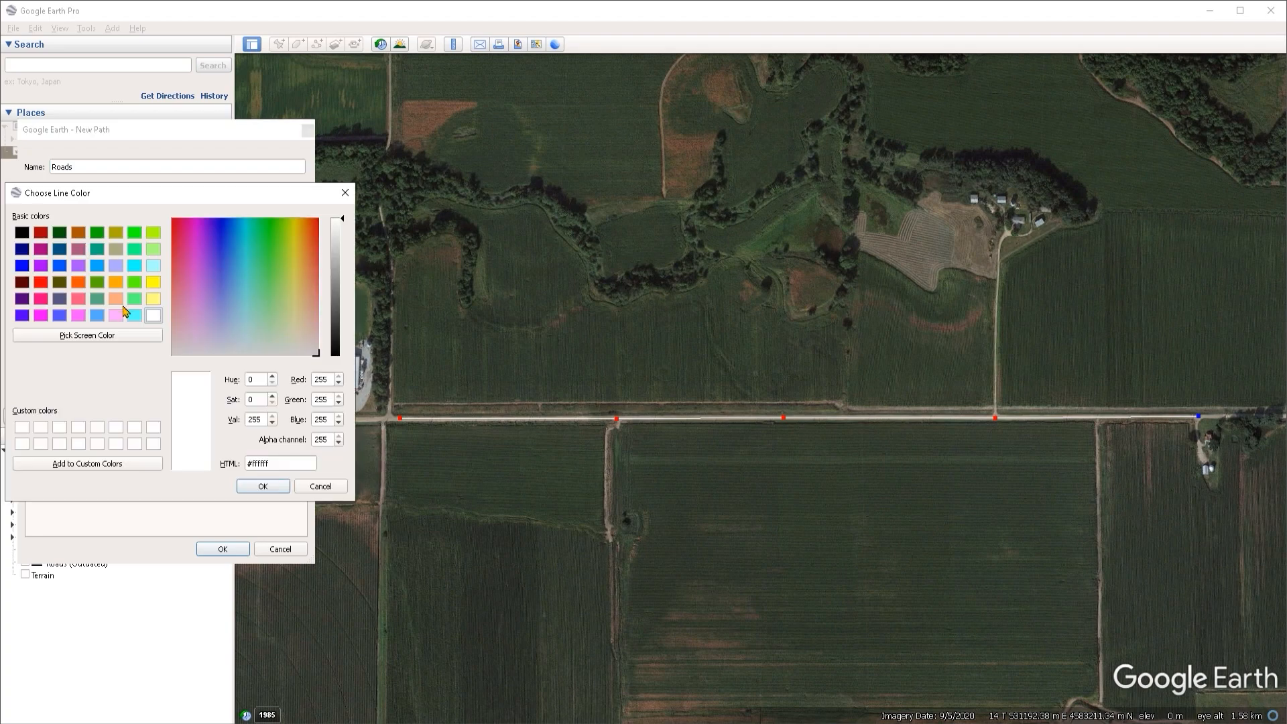
{"action": "left_click_drag", "start_coordinate": [139, 200], "coordinate": [326, 172]}
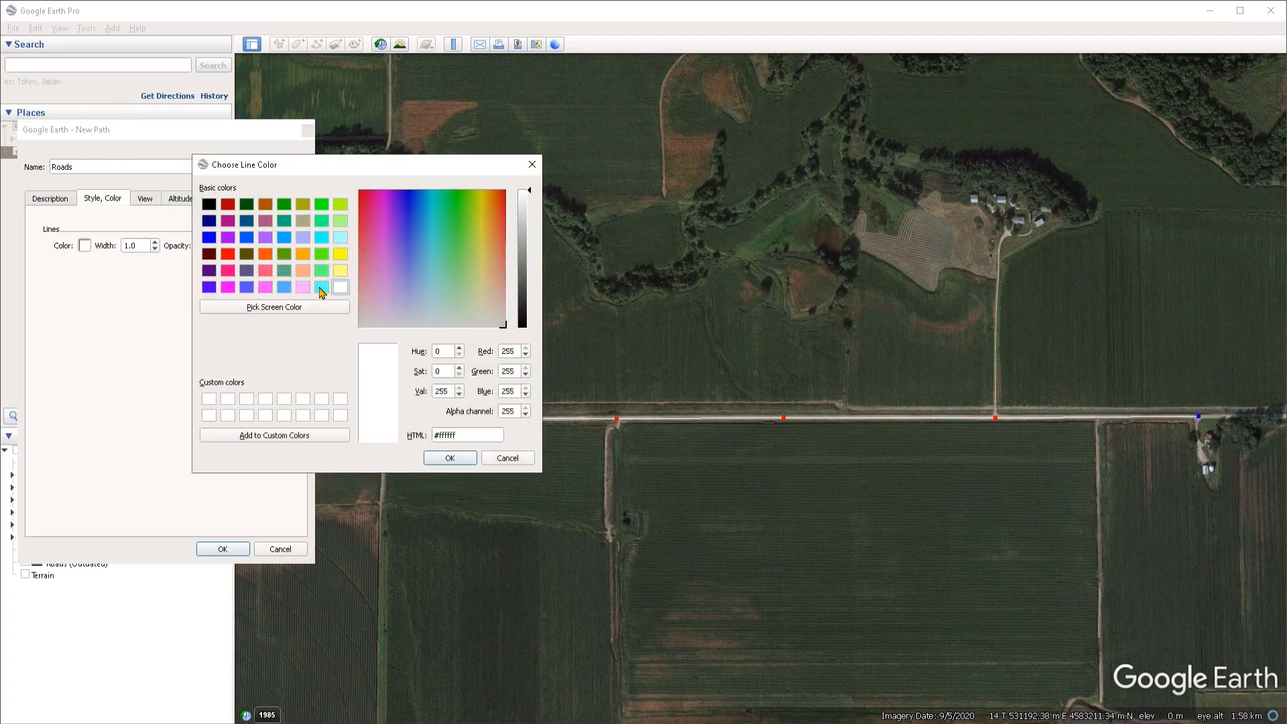
{"action": "left_click", "coordinate": [266, 254]}
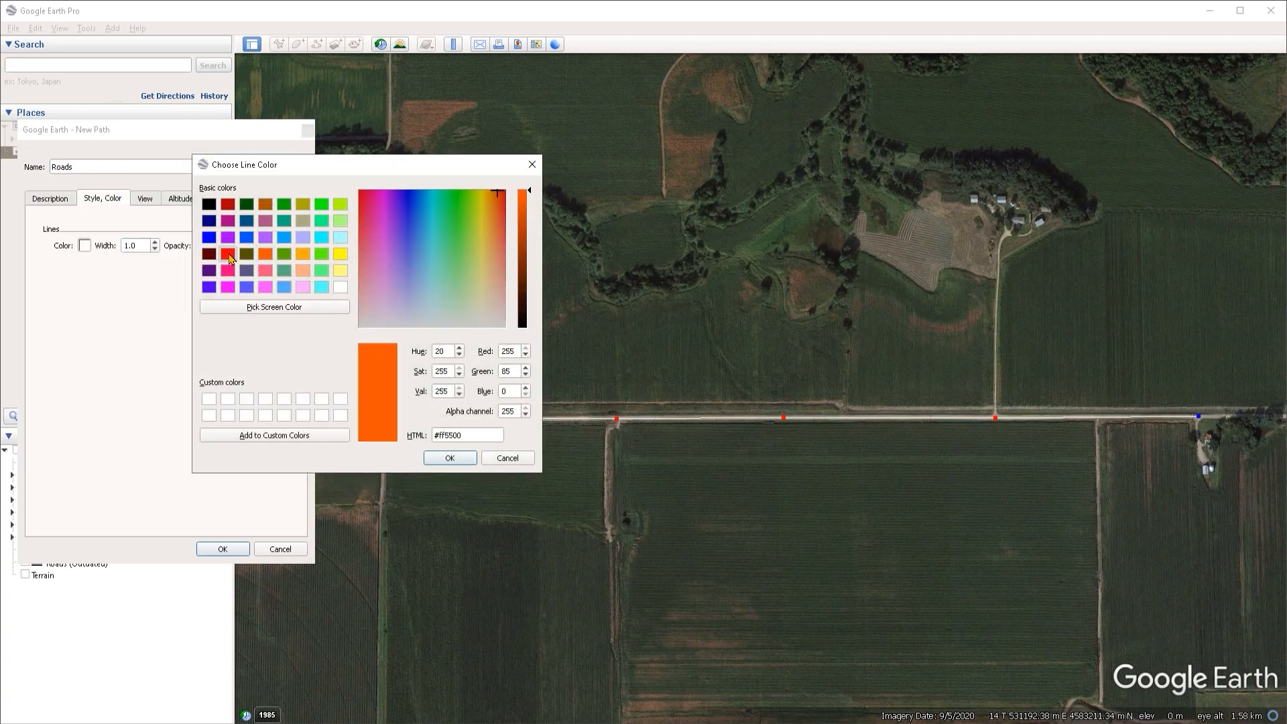
{"action": "left_click", "coordinate": [230, 259]}
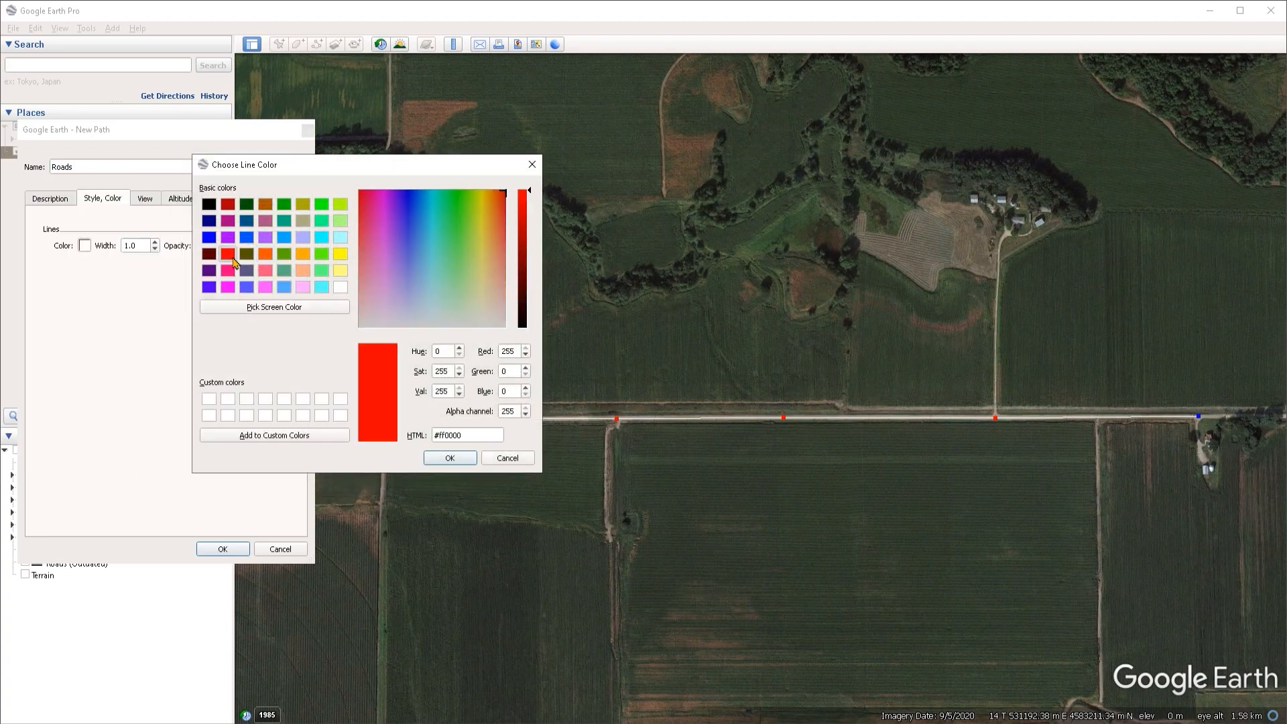
{"action": "left_click", "coordinate": [456, 462]}
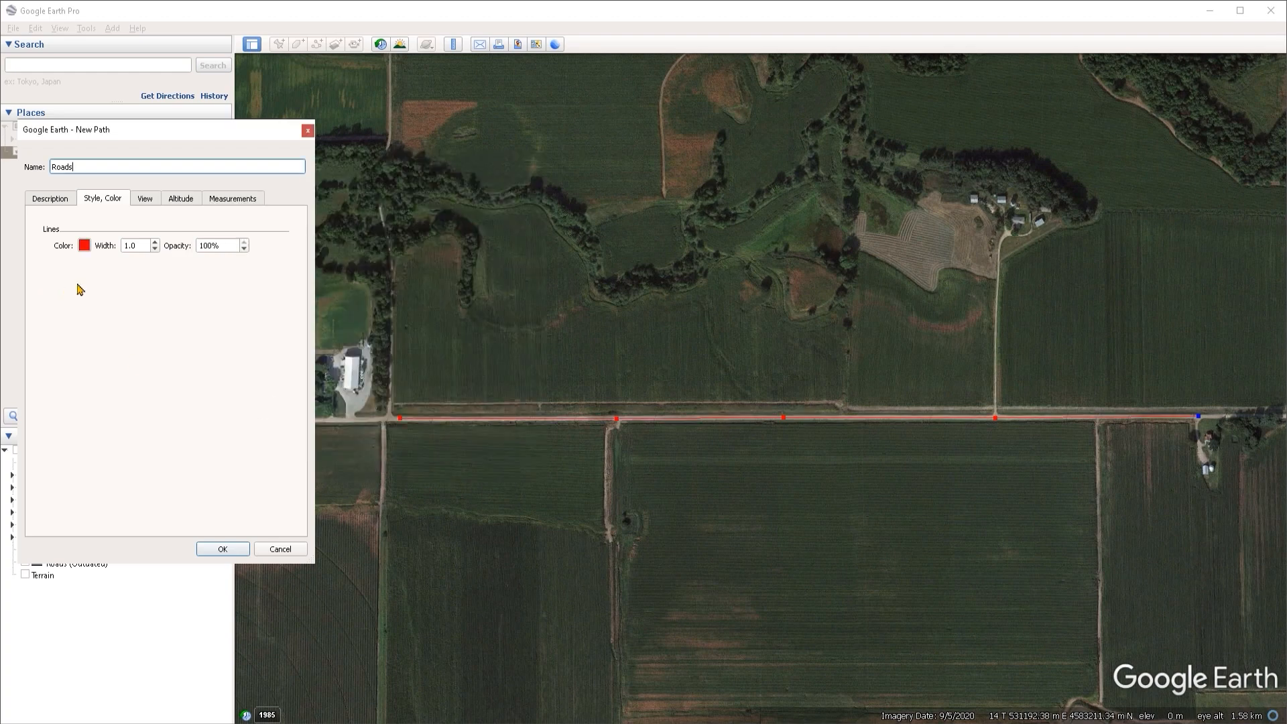
- Set the path's line width to 10 and shift its western start point onto the farm junction
{"action": "double_click", "coordinate": [140, 245]}
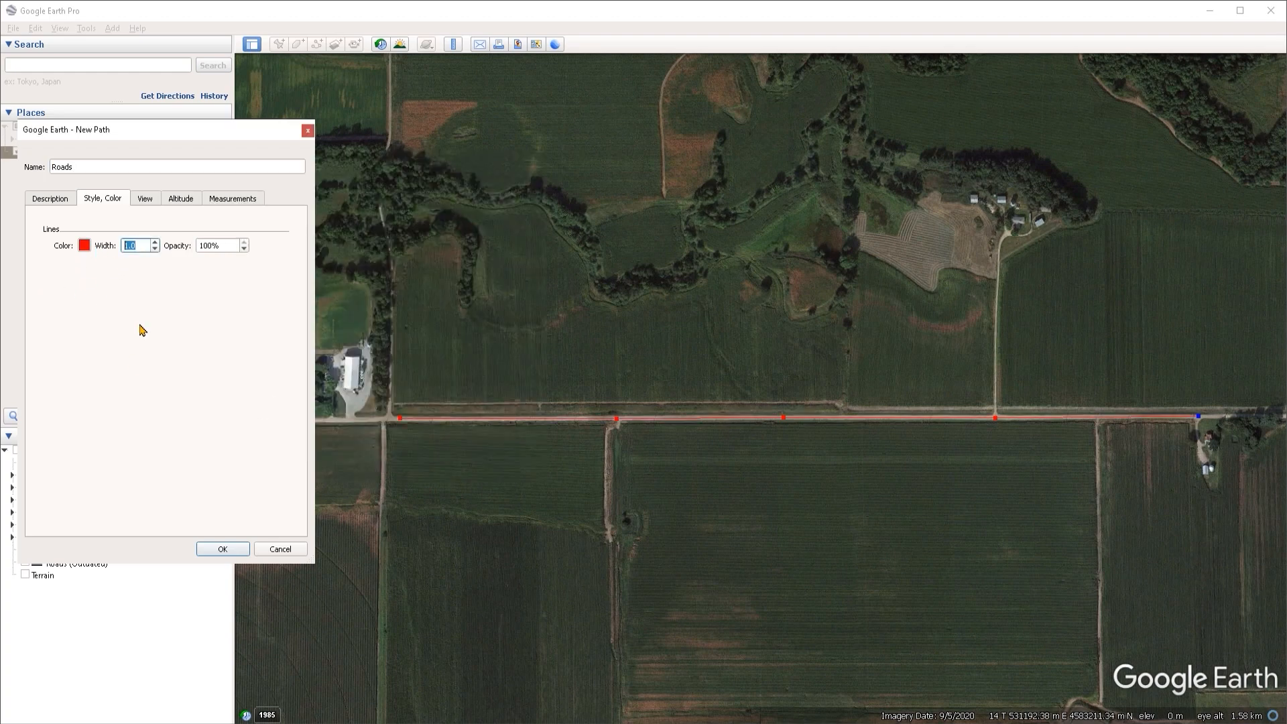
{"action": "type", "text": "10"}
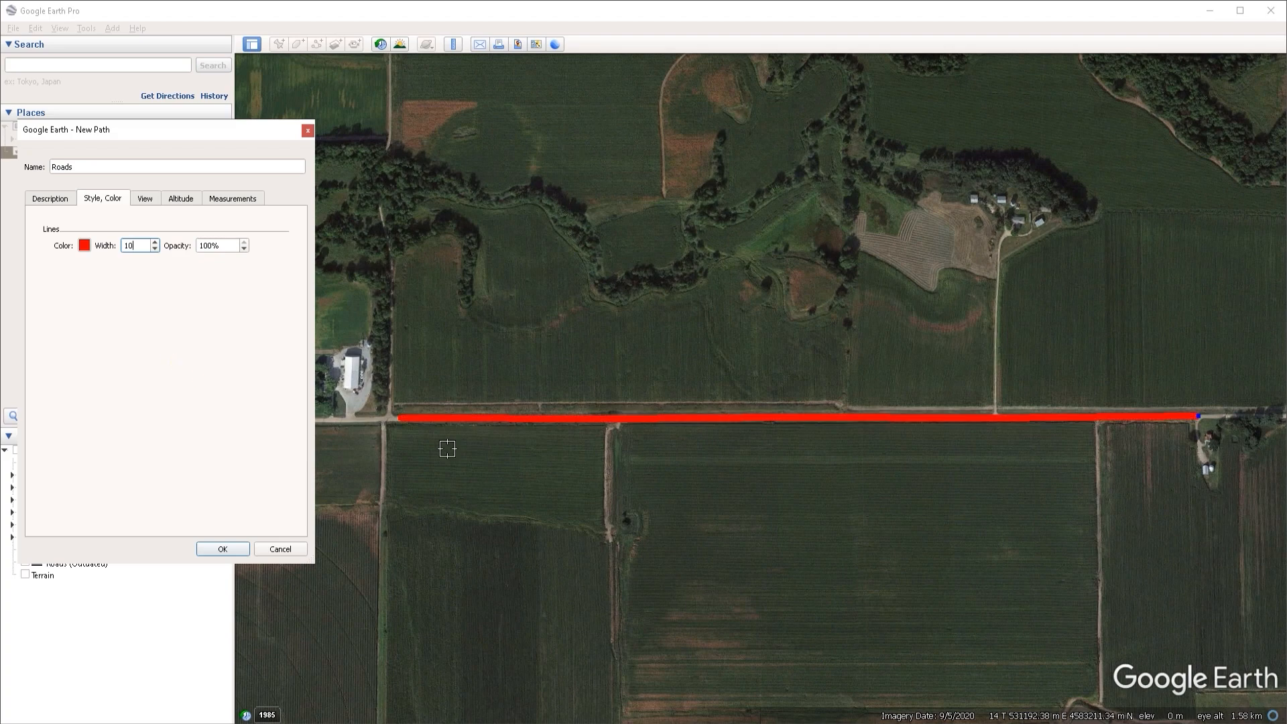
{"action": "left_click", "coordinate": [392, 420]}
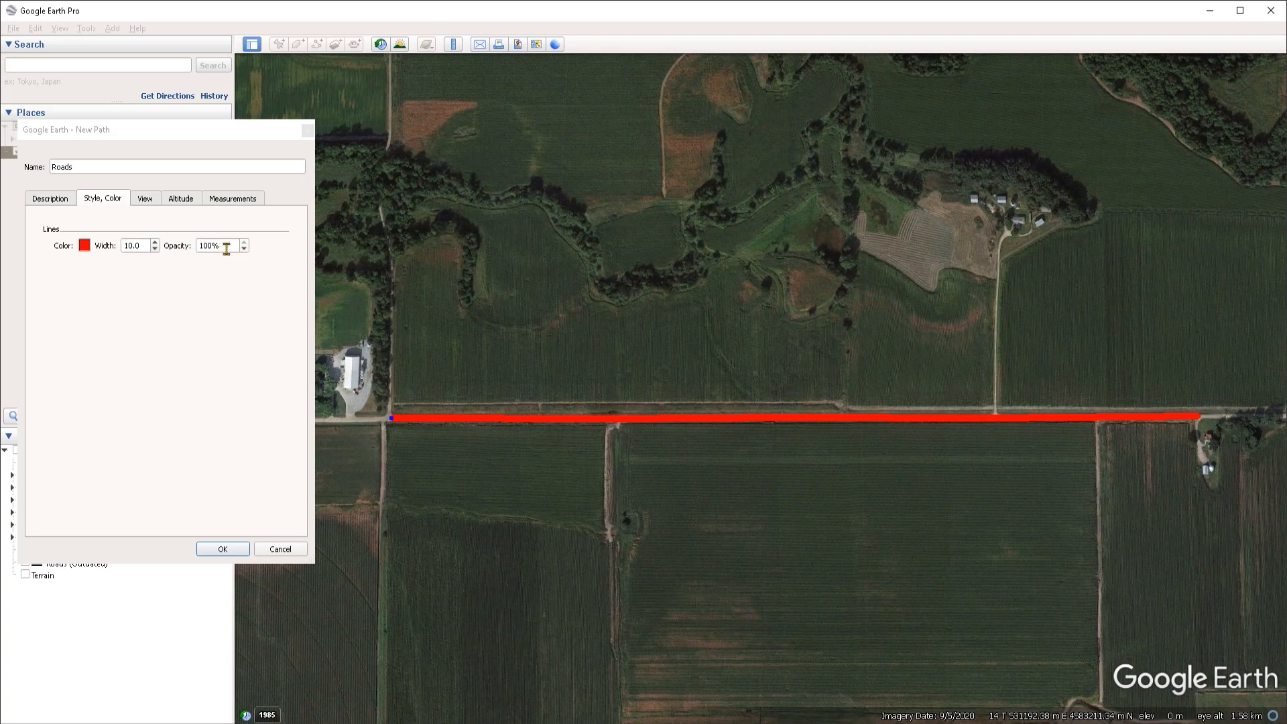
- Set the path's line opacity to 50%, then shift its middle point east and its eastern end back to the field lane junction
{"action": "left_click_drag", "start_coordinate": [227, 248], "coordinate": [182, 248]}
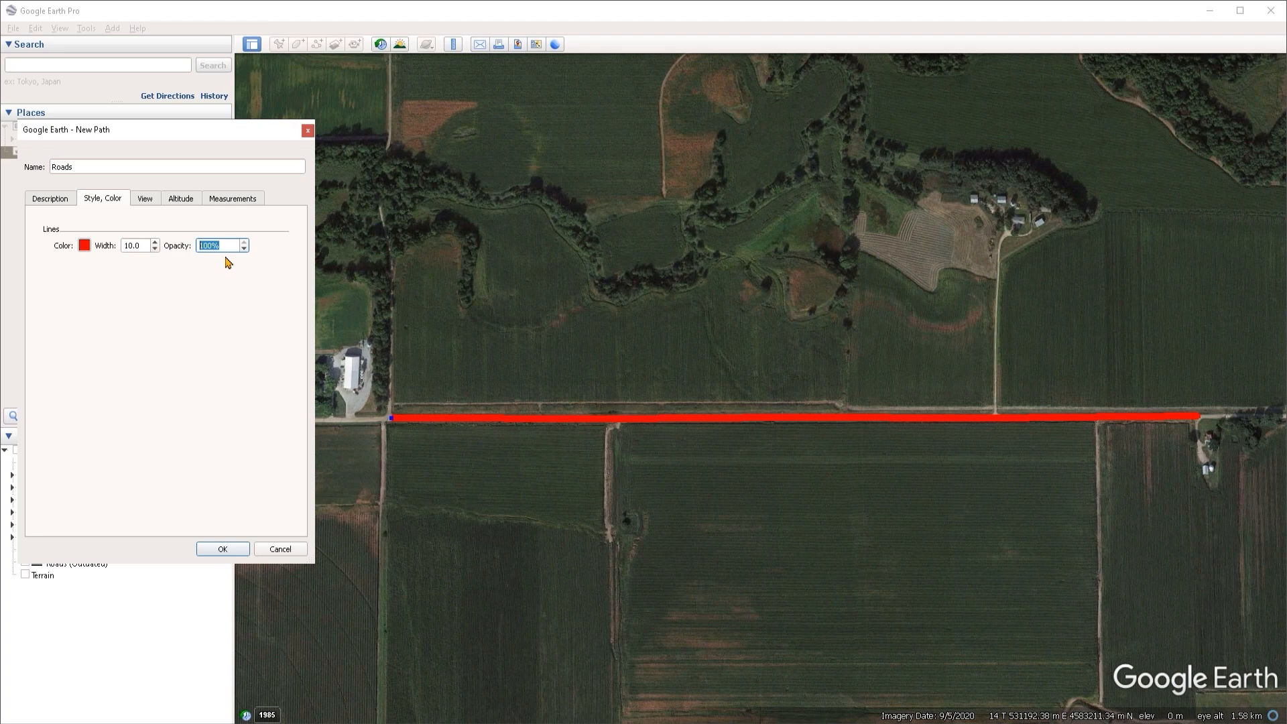
{"action": "type", "text": "50"}
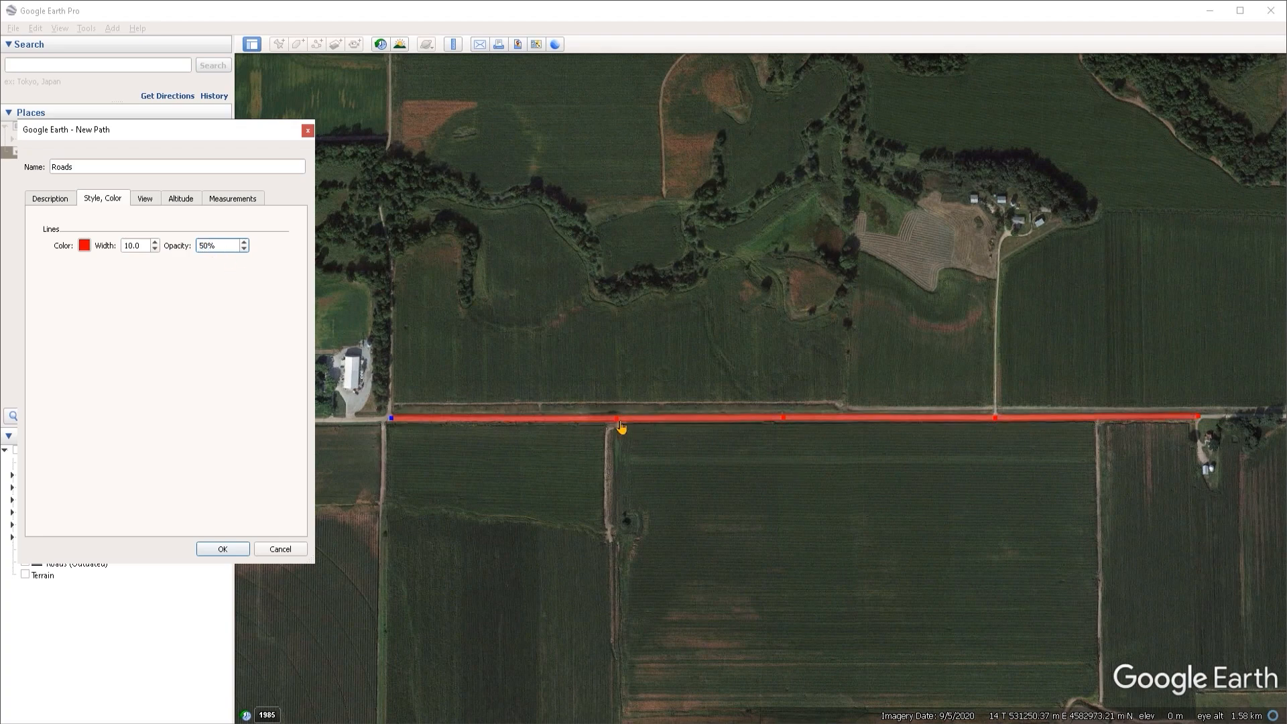
{"action": "left_click", "coordinate": [616, 420]}
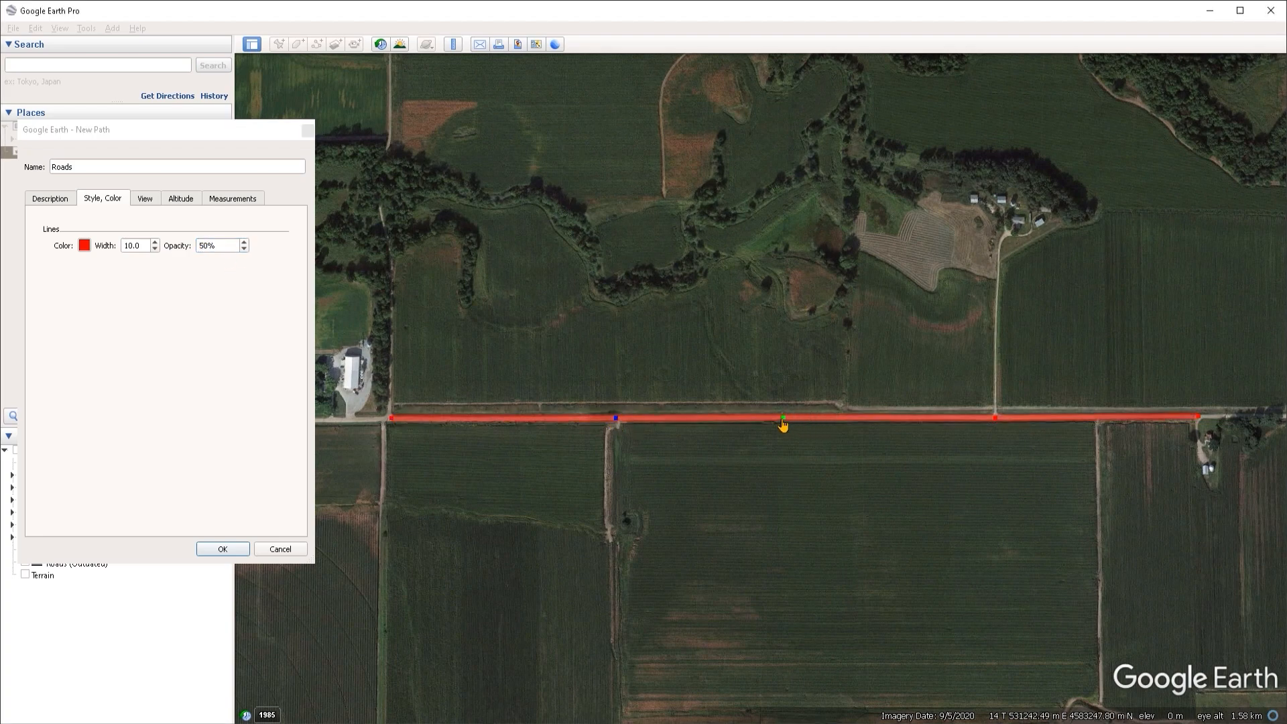
{"action": "left_click_drag", "start_coordinate": [783, 418], "coordinate": [821, 418]}
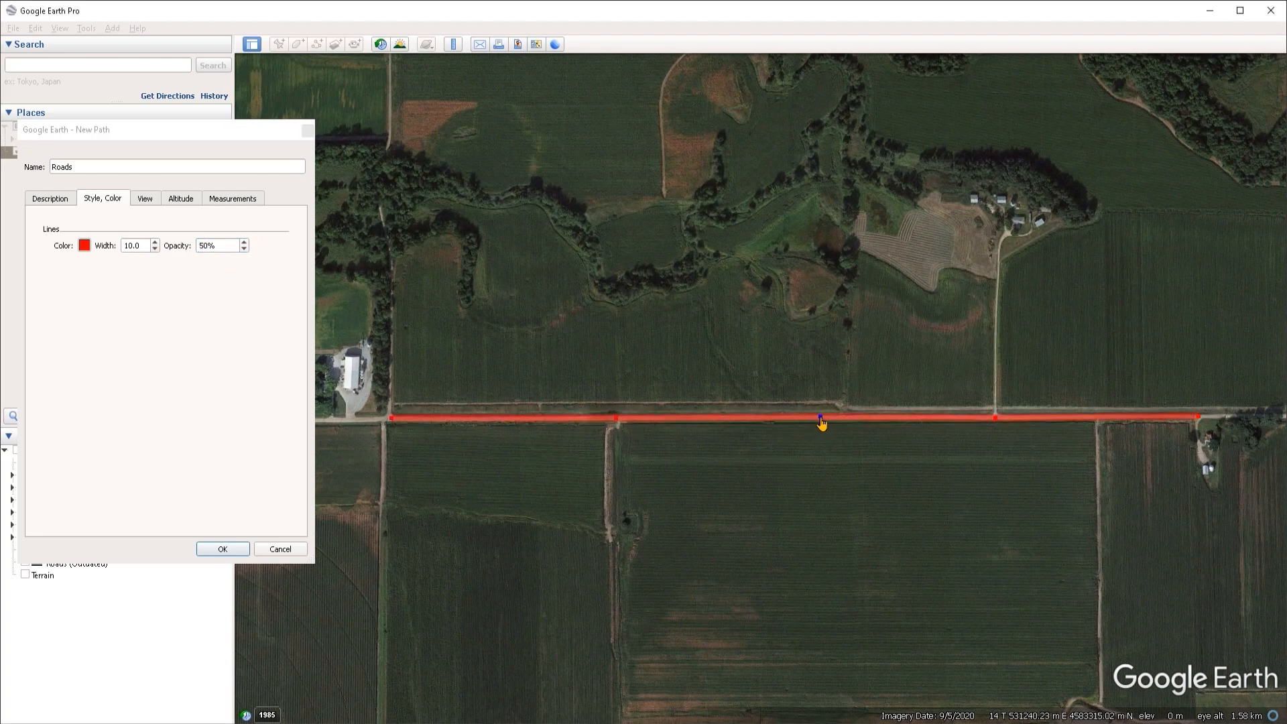
{"action": "left_click", "coordinate": [997, 419]}
{"action": "right_click", "coordinate": [1198, 417]}
{"action": "left_click", "coordinate": [215, 268]}
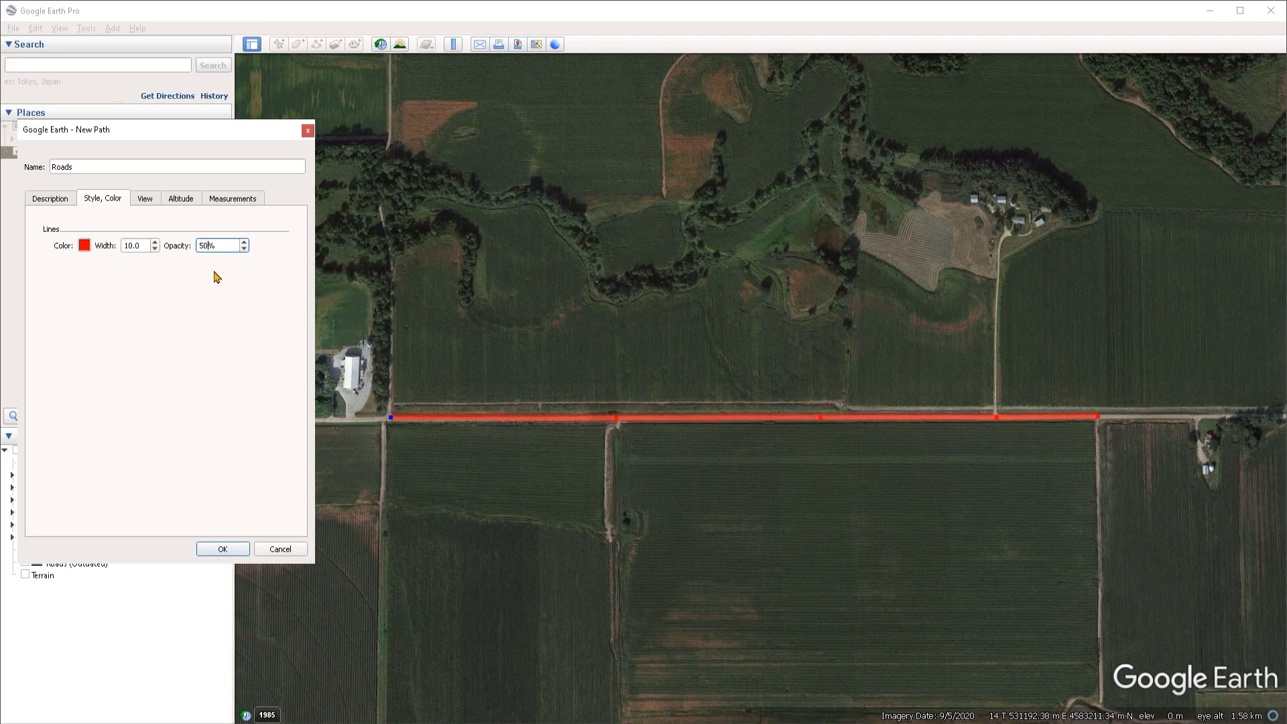
- Show the path's length in meters and pull its eastern end point slightly west of the lane junction
{"action": "left_click", "coordinate": [239, 201]}
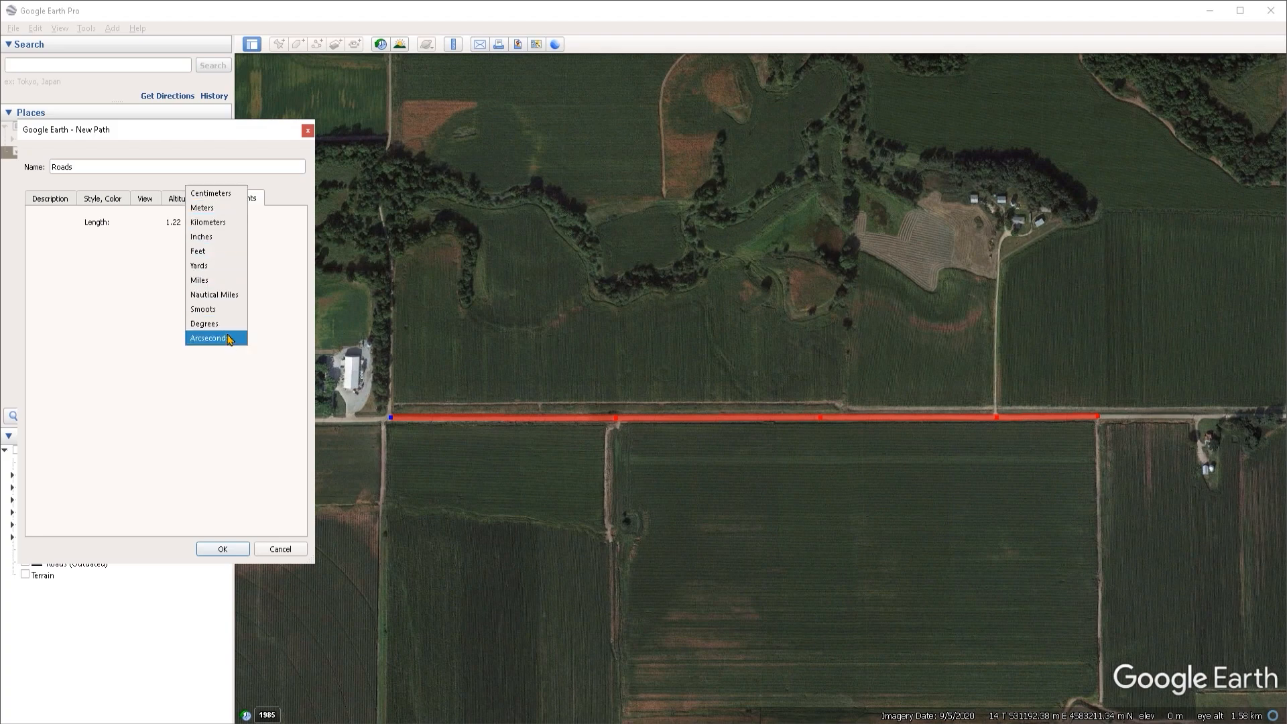
{"action": "left_click", "coordinate": [221, 211]}
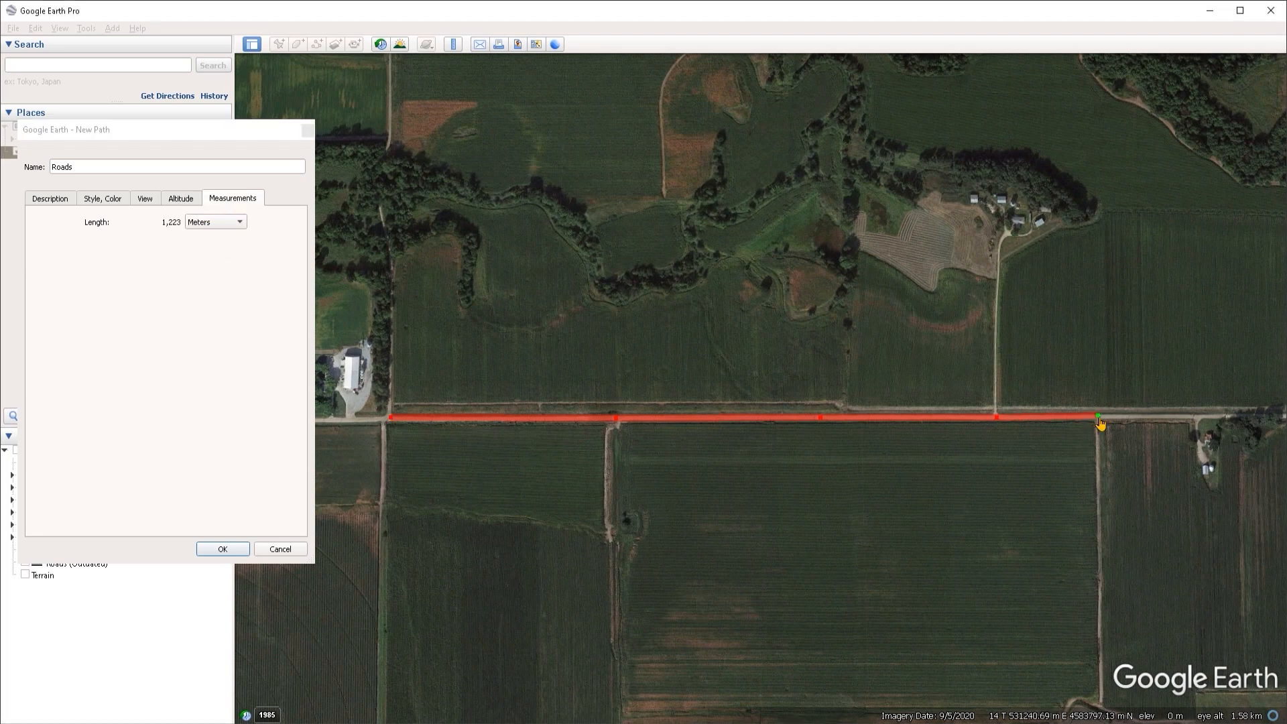
{"action": "left_click_drag", "start_coordinate": [1100, 419], "coordinate": [1086, 420]}
- Set the path's altitude to 50 m relative to ground and save the path
{"action": "left_click", "coordinate": [182, 198]}
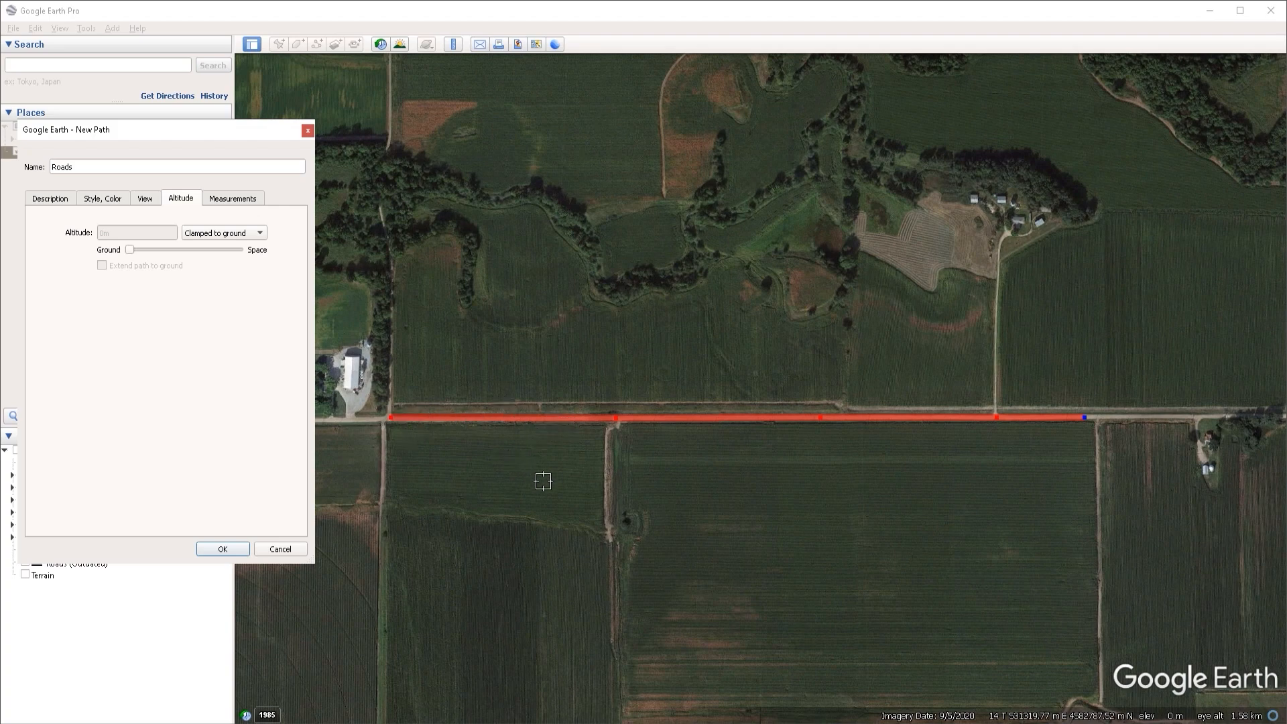
{"action": "left_click_drag", "start_coordinate": [221, 128], "coordinate": [236, 70]}
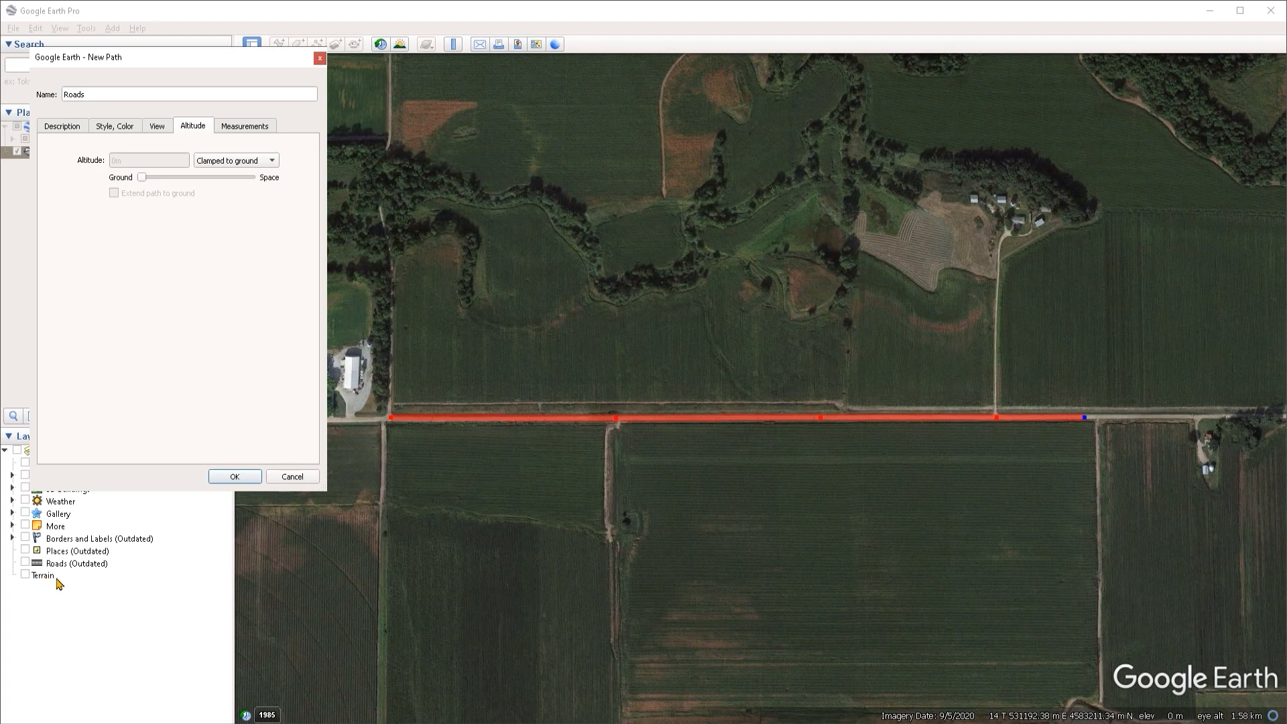
{"action": "left_click", "coordinate": [217, 160]}
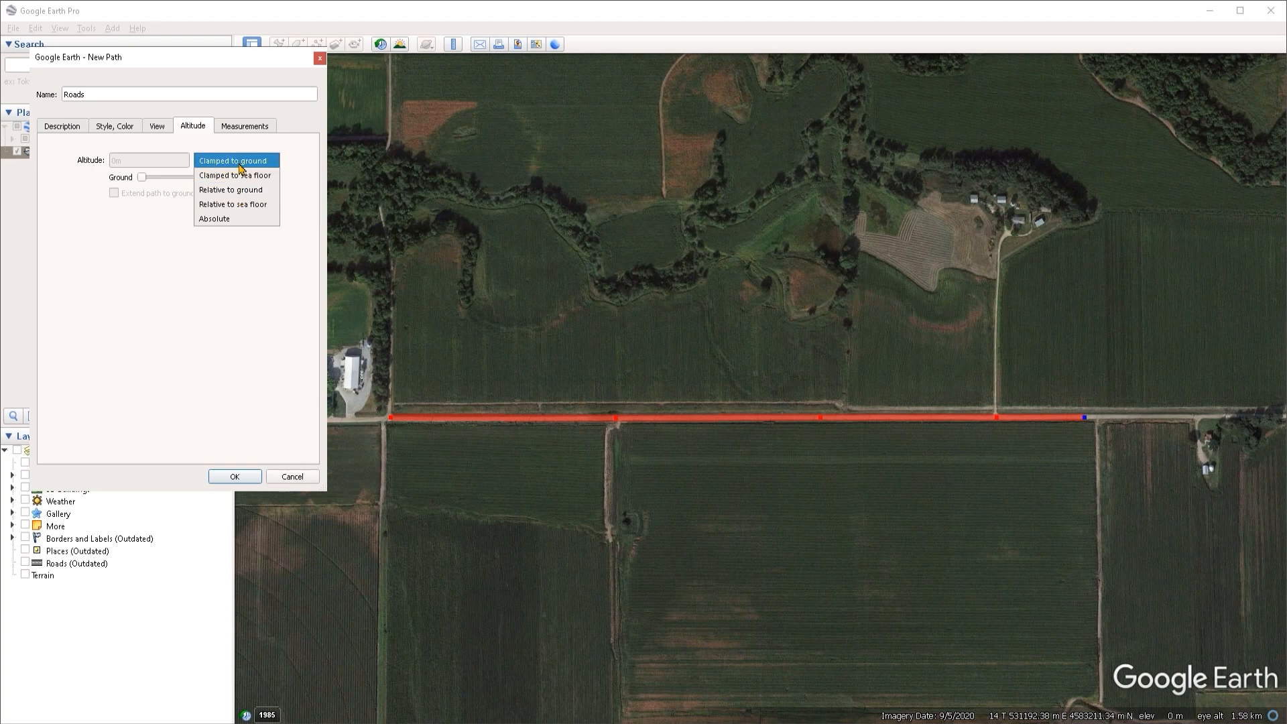
{"action": "left_click", "coordinate": [228, 189]}
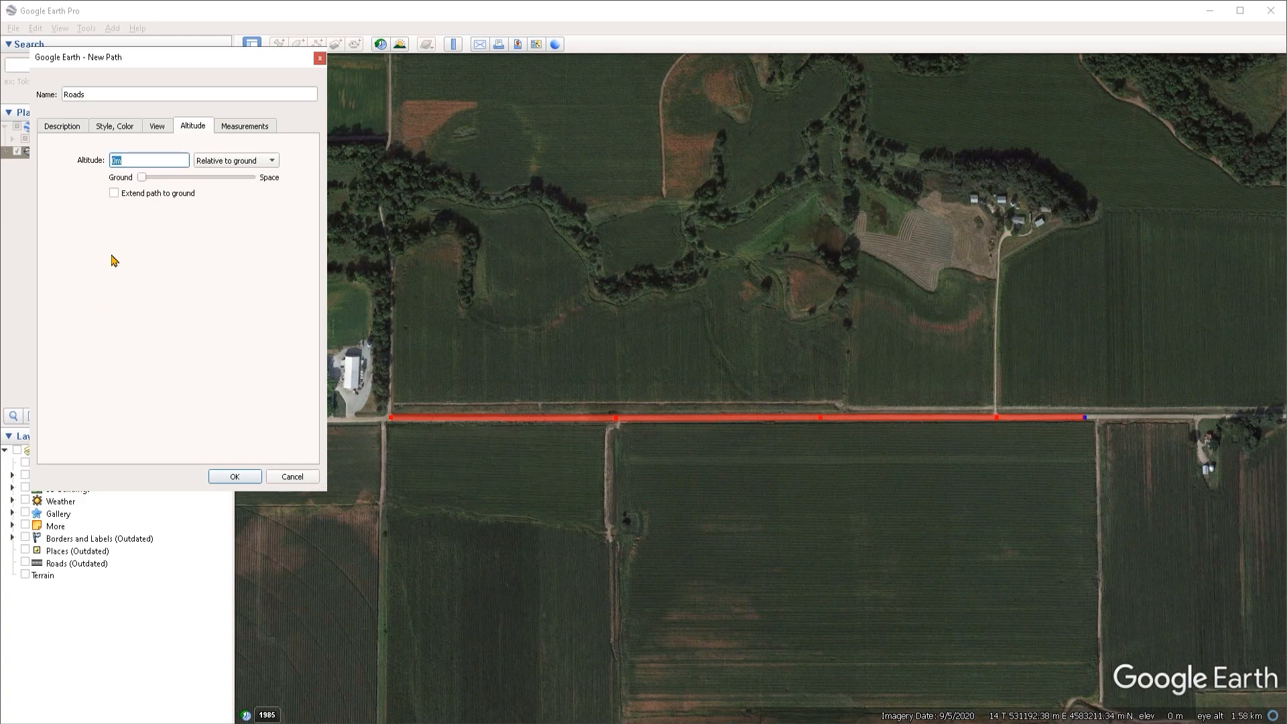
{"action": "type", "text": "50"}
{"action": "key", "text": "Tab"}
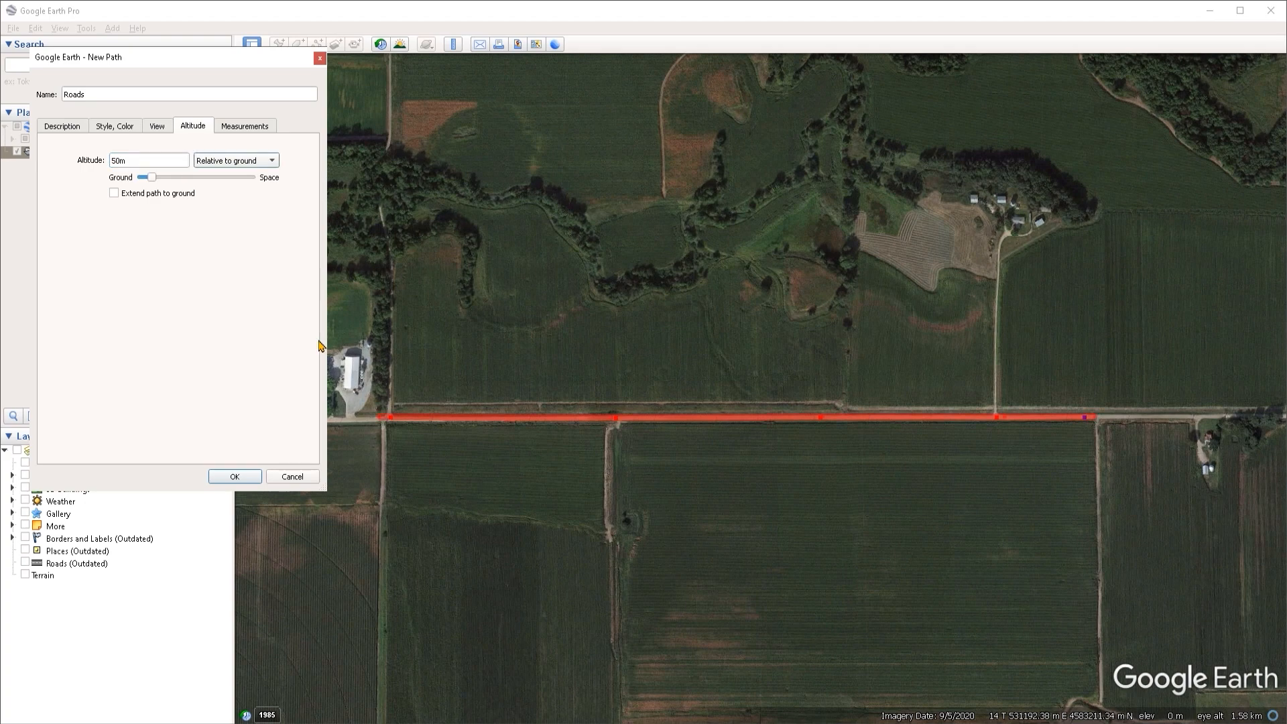
{"action": "left_click", "coordinate": [235, 476]}
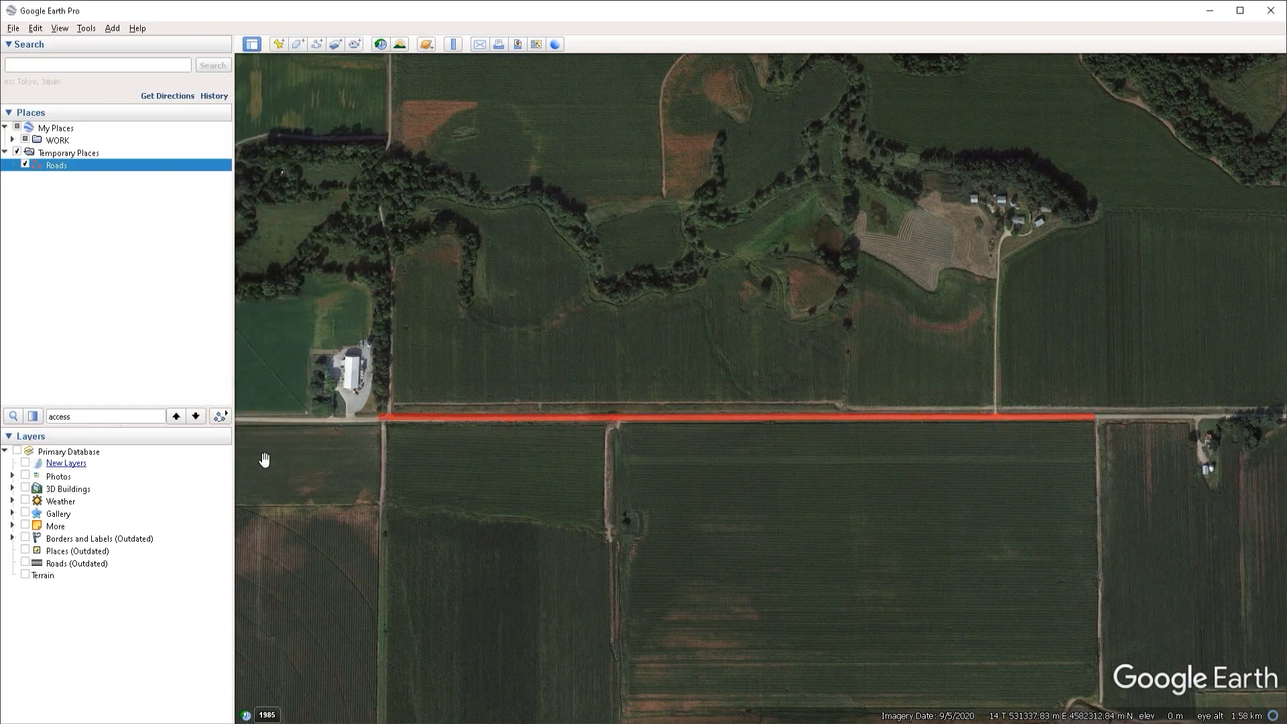
- View the raised path from an oblique angle and turn on the Terrain layer
{"action": "scroll", "coordinate": [617, 247], "scroll_direction": "up", "scroll_amount": 1}
{"action": "middle_click_drag", "start_coordinate": [620, 295], "coordinate": [428, 509]}
{"action": "left_click_drag", "start_coordinate": [529, 255], "coordinate": [572, 275]}
{"action": "middle_click_drag", "start_coordinate": [572, 274], "coordinate": [590, 397]}
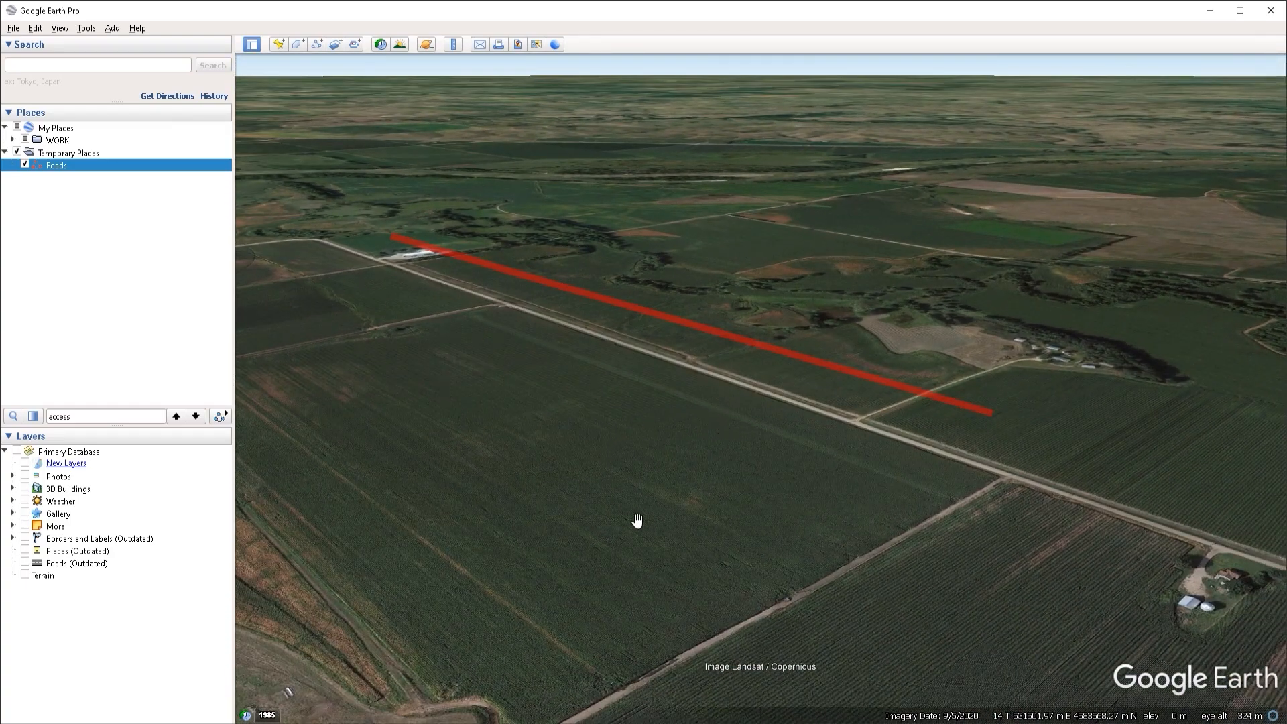
{"action": "left_click", "coordinate": [41, 575]}
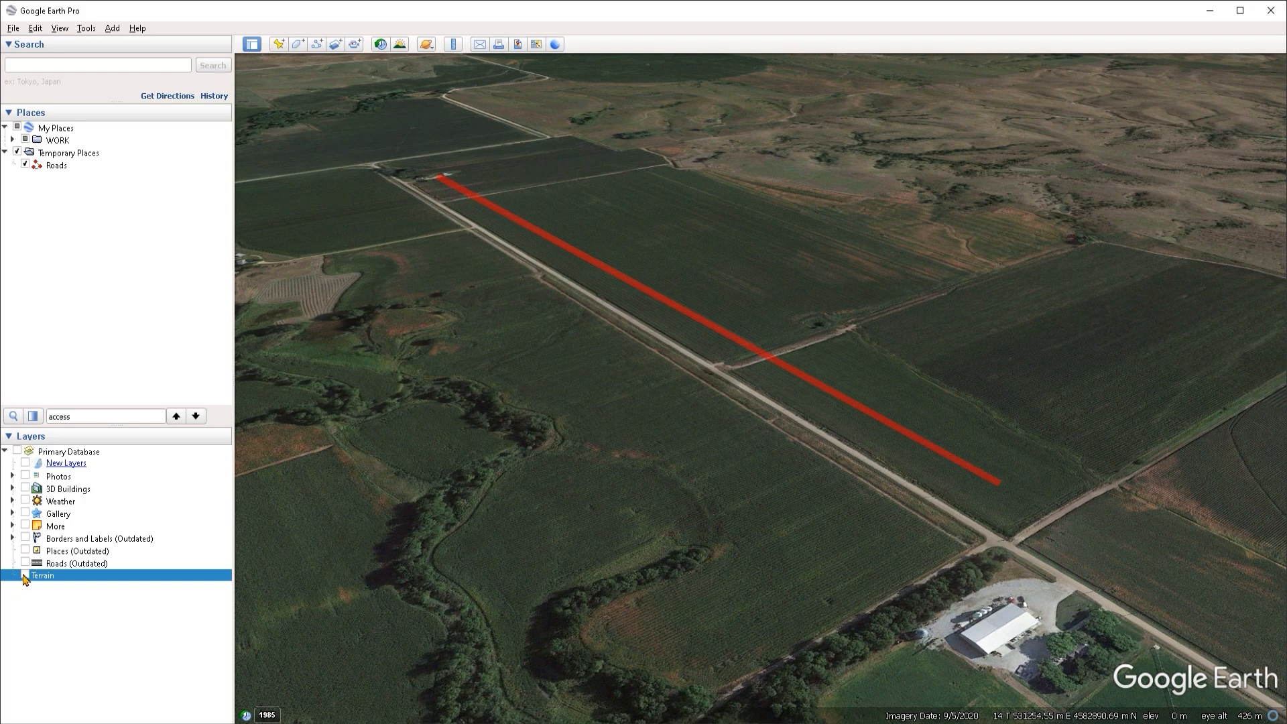
{"action": "left_click", "coordinate": [25, 576]}
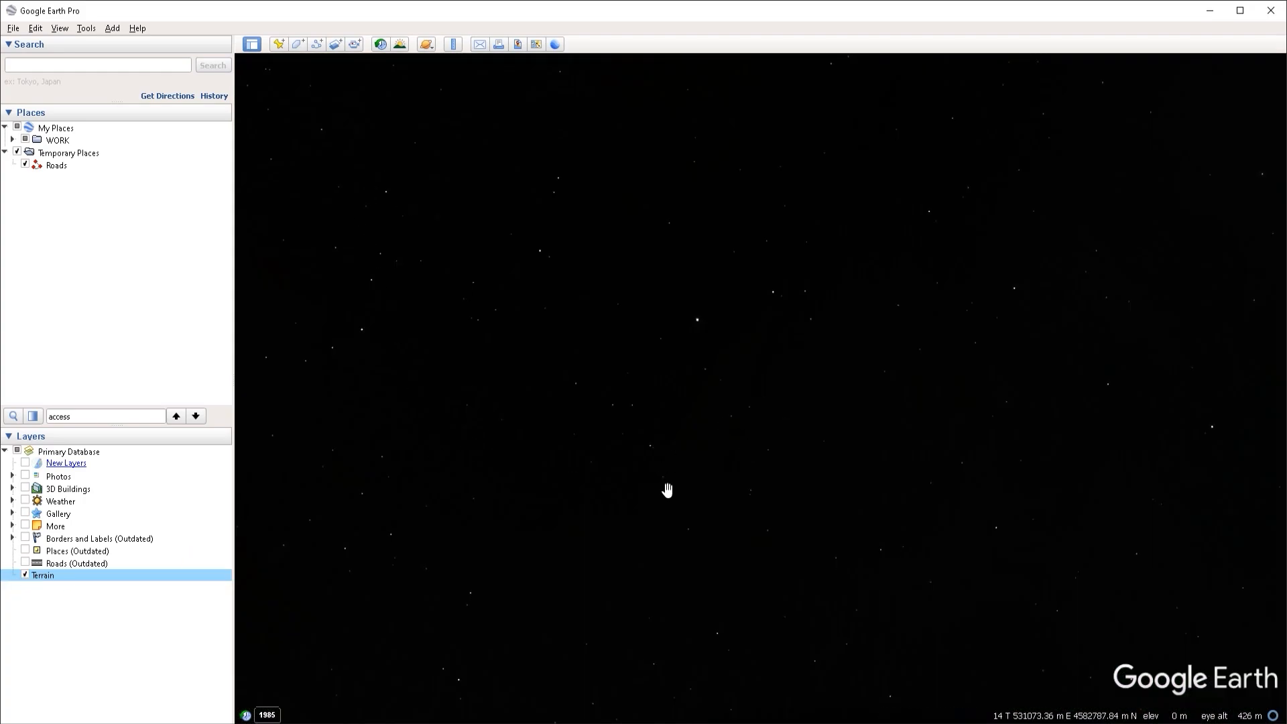
- Bring the Roads path back into view and examine its height above the terrain from an oblique angle
{"action": "left_click", "coordinate": [57, 166]}
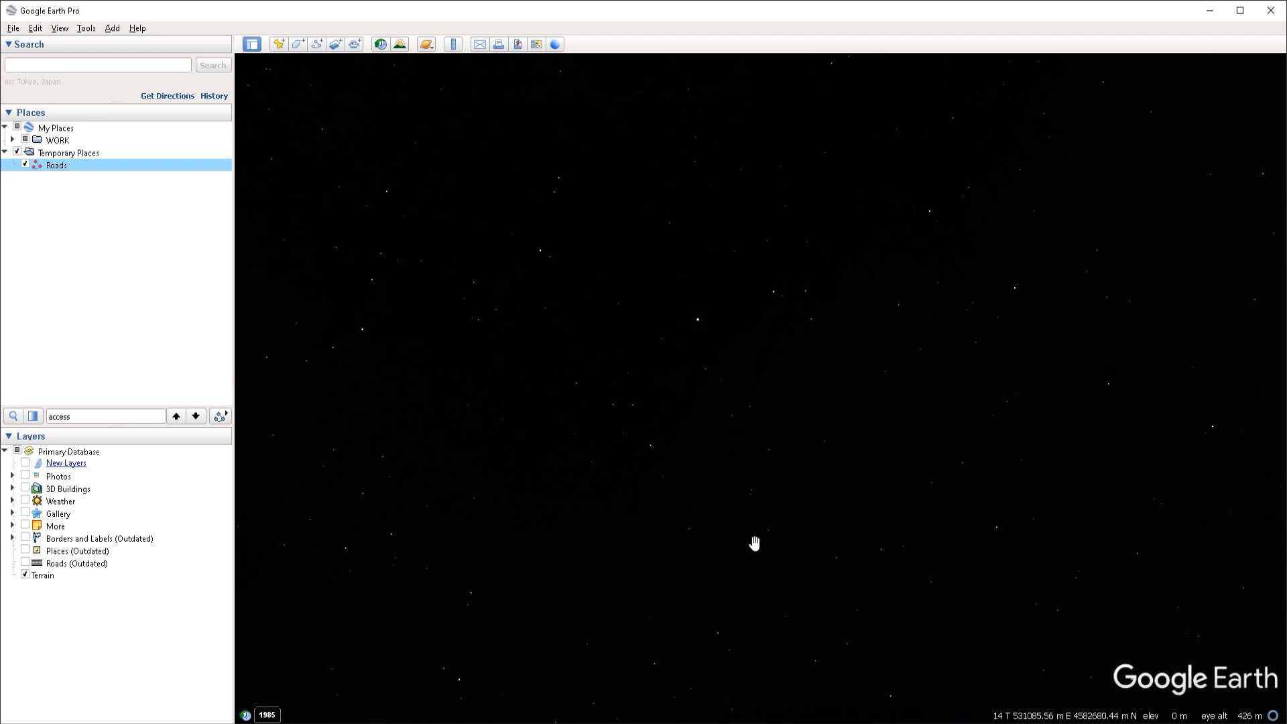
{"action": "middle_click_drag", "start_coordinate": [750, 530], "coordinate": [757, 409]}
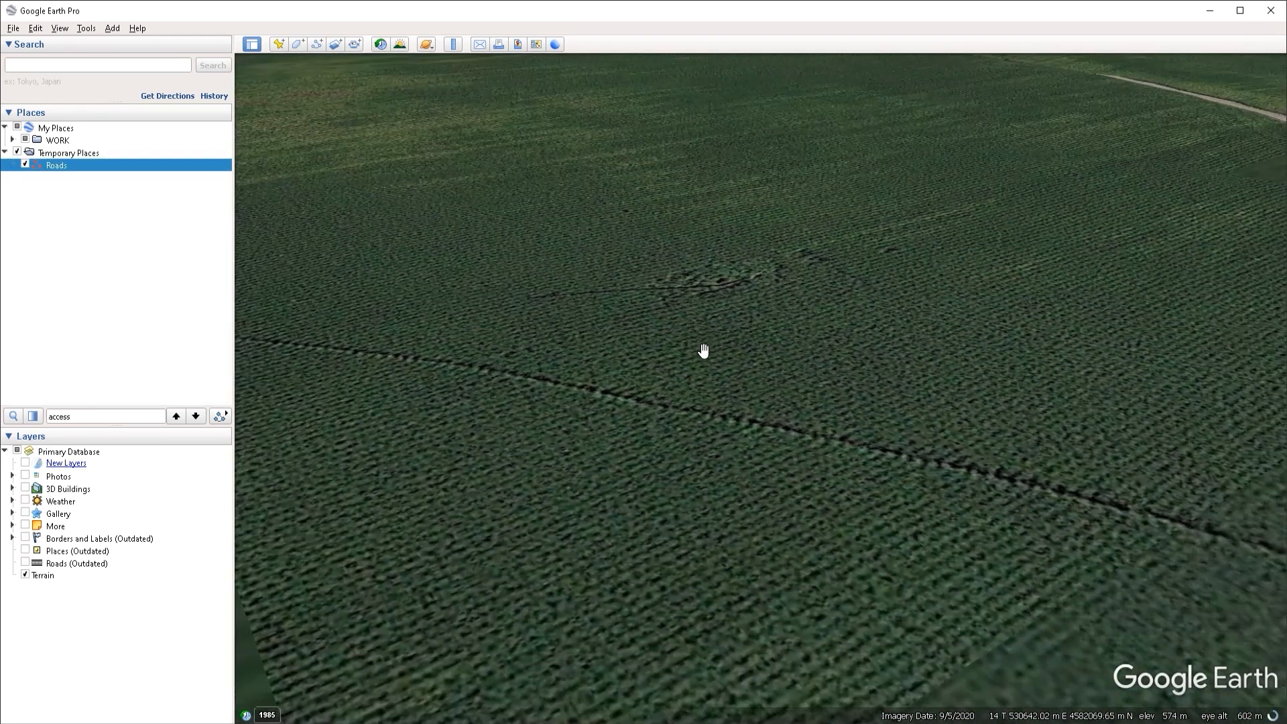
{"action": "scroll", "coordinate": [704, 352], "scroll_direction": "down", "scroll_amount": 1}
{"action": "left_click_drag", "start_coordinate": [753, 210], "coordinate": [762, 469]}
{"action": "right_click_drag", "start_coordinate": [756, 423], "coordinate": [745, 134]}
{"action": "left_click_drag", "start_coordinate": [748, 208], "coordinate": [758, 429]}
{"action": "right_click_drag", "start_coordinate": [758, 396], "coordinate": [756, 164]}
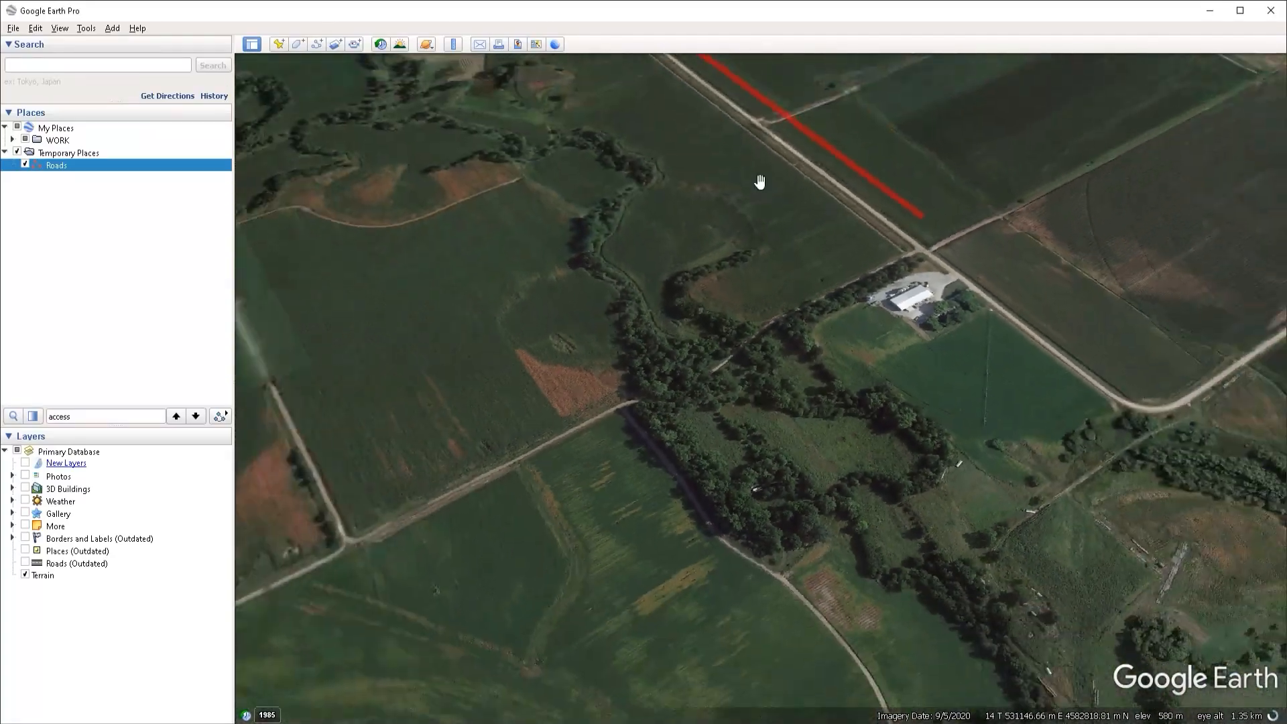
{"action": "left_click_drag", "start_coordinate": [758, 181], "coordinate": [754, 375]}
{"action": "middle_click_drag", "start_coordinate": [704, 190], "coordinate": [695, 284]}
{"action": "left_click_drag", "start_coordinate": [695, 285], "coordinate": [691, 403]}
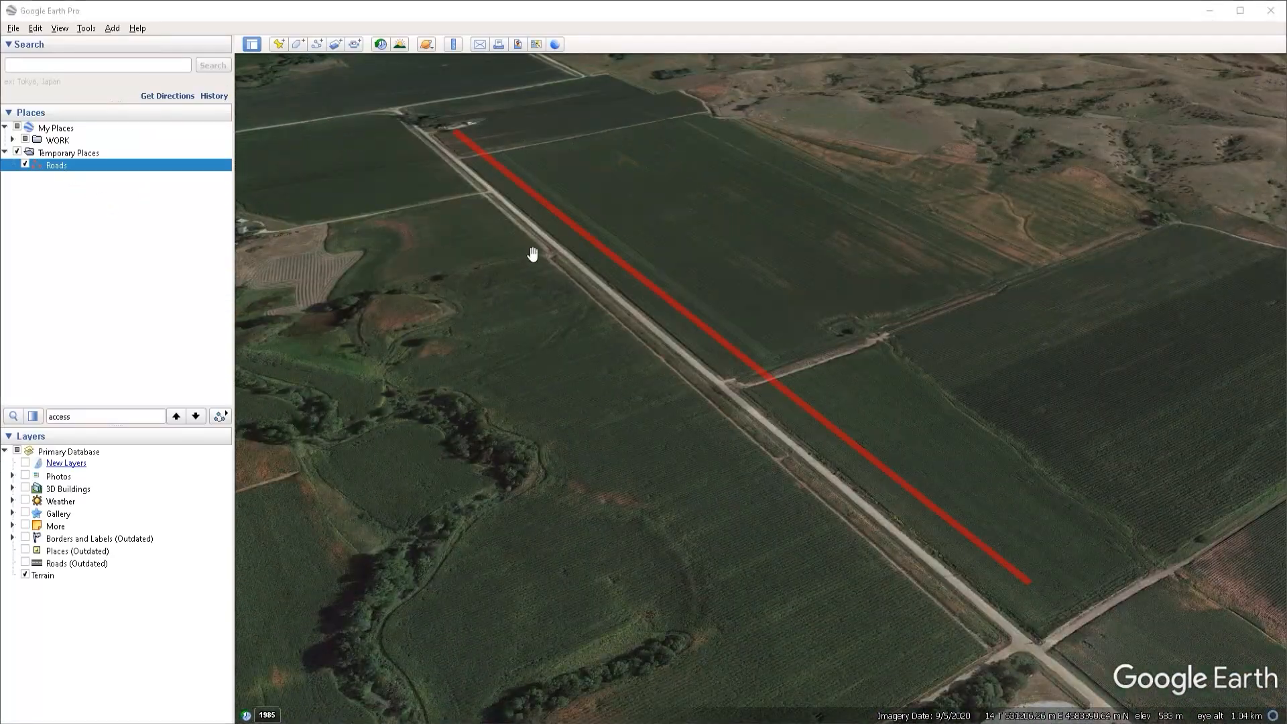
{"action": "middle_click_drag", "start_coordinate": [533, 256], "coordinate": [547, 277]}
- Edit the Roads path so that it extends down to the ground
{"action": "right_click", "coordinate": [105, 167]}
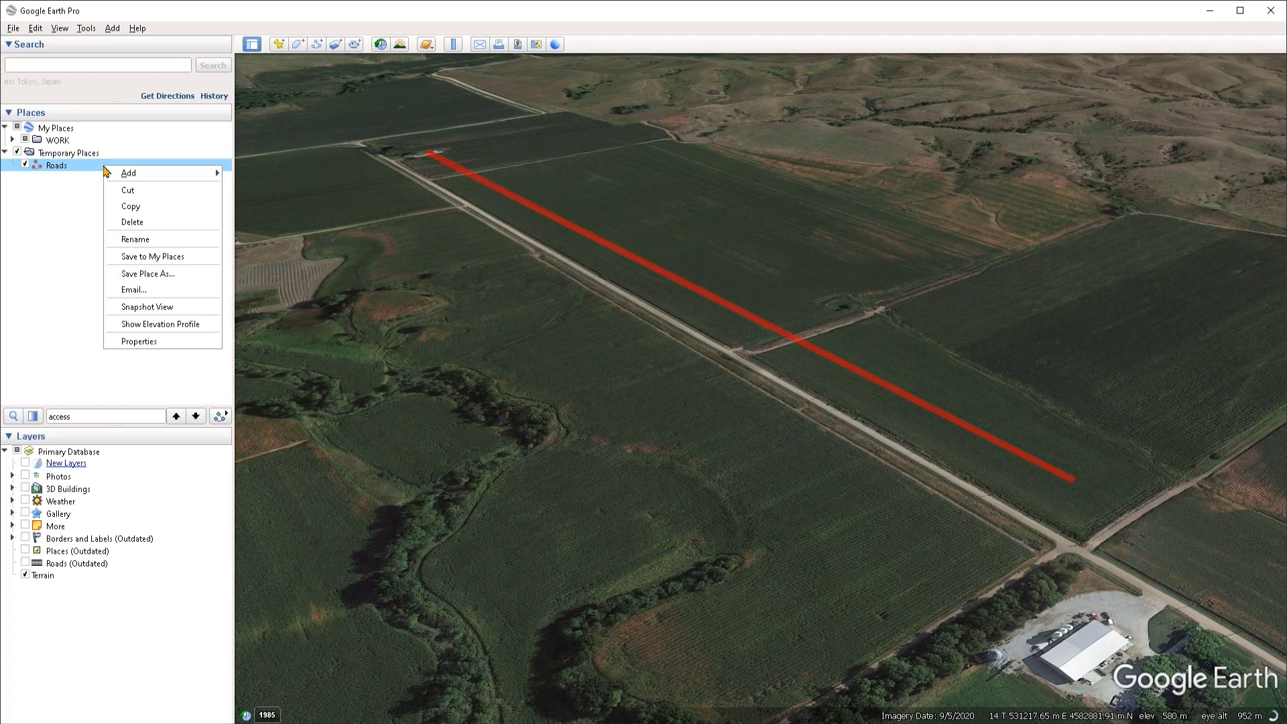
{"action": "left_click", "coordinate": [146, 343]}
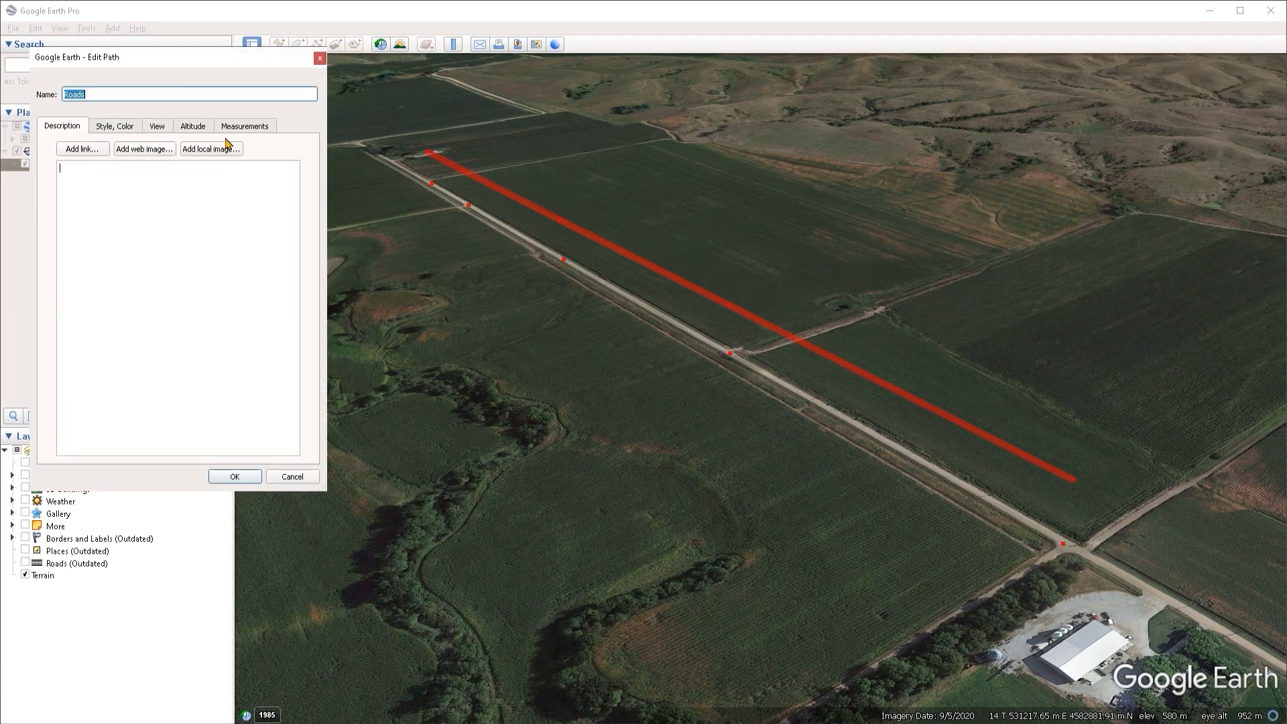
{"action": "left_click", "coordinate": [192, 127]}
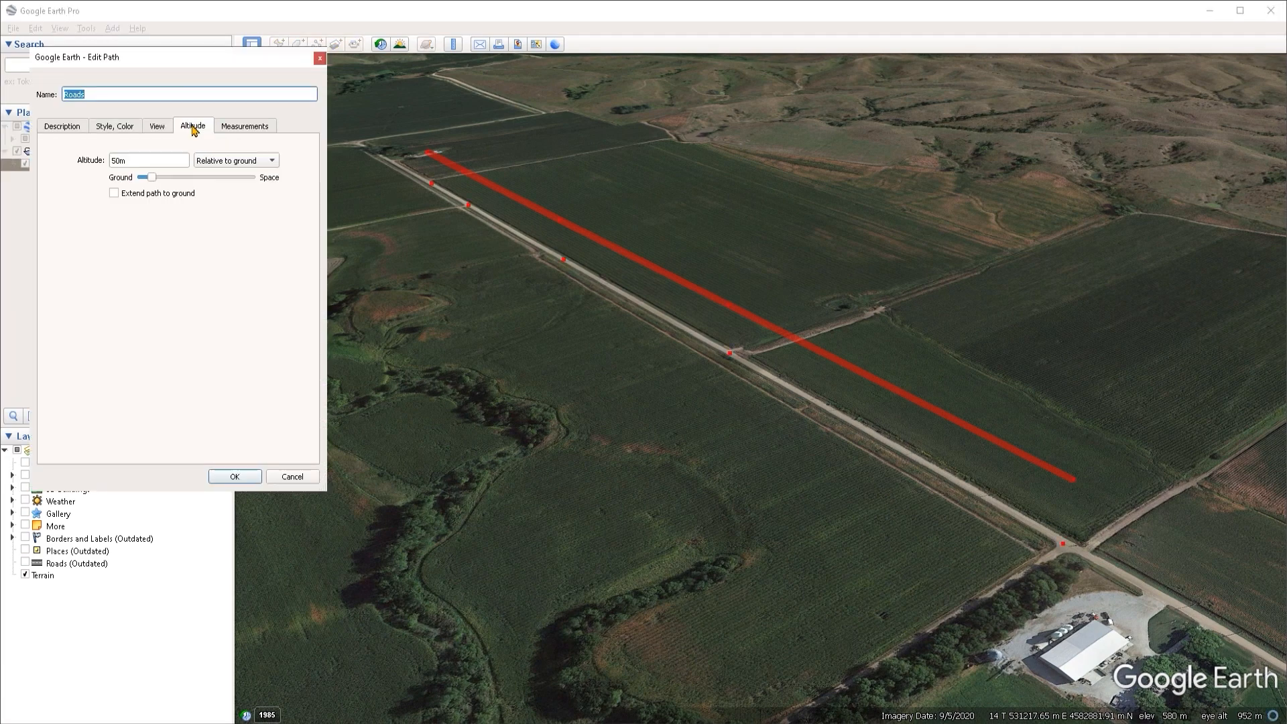
{"action": "left_click", "coordinate": [137, 195]}
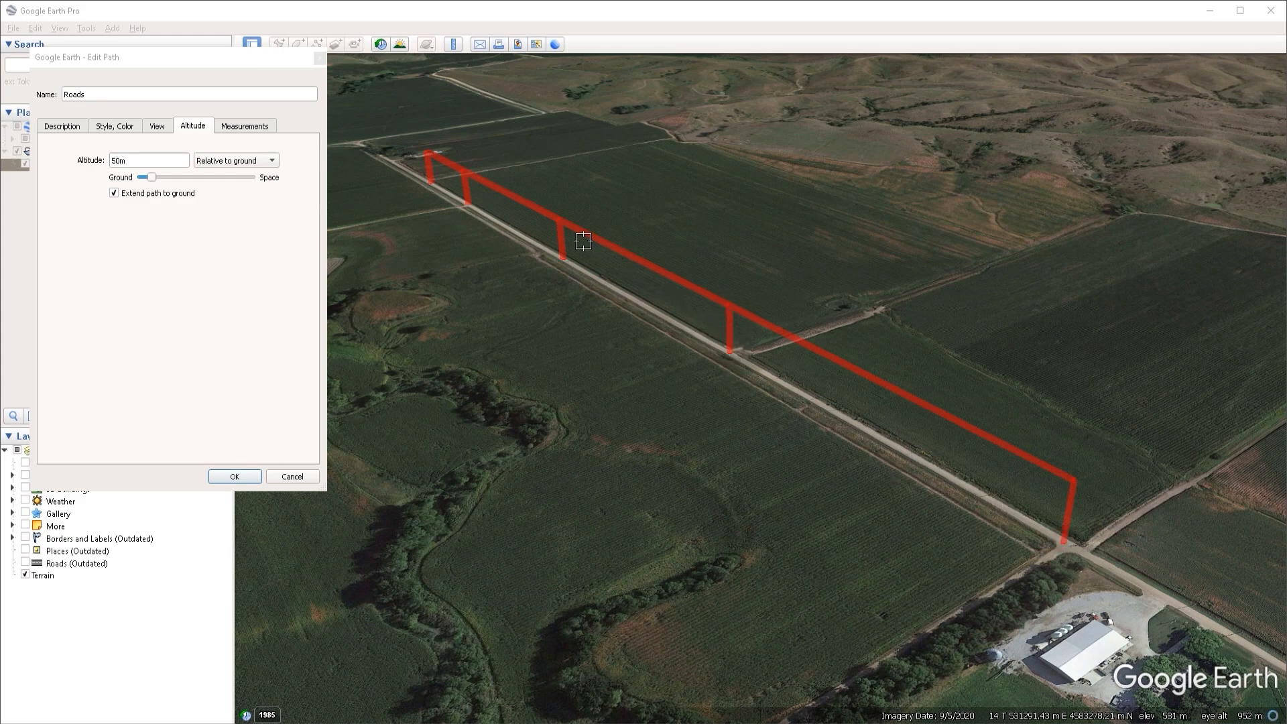
- Try the Filled+Outlined area style on the path's vertical wall and settle on Filled
{"action": "left_click", "coordinate": [119, 132]}
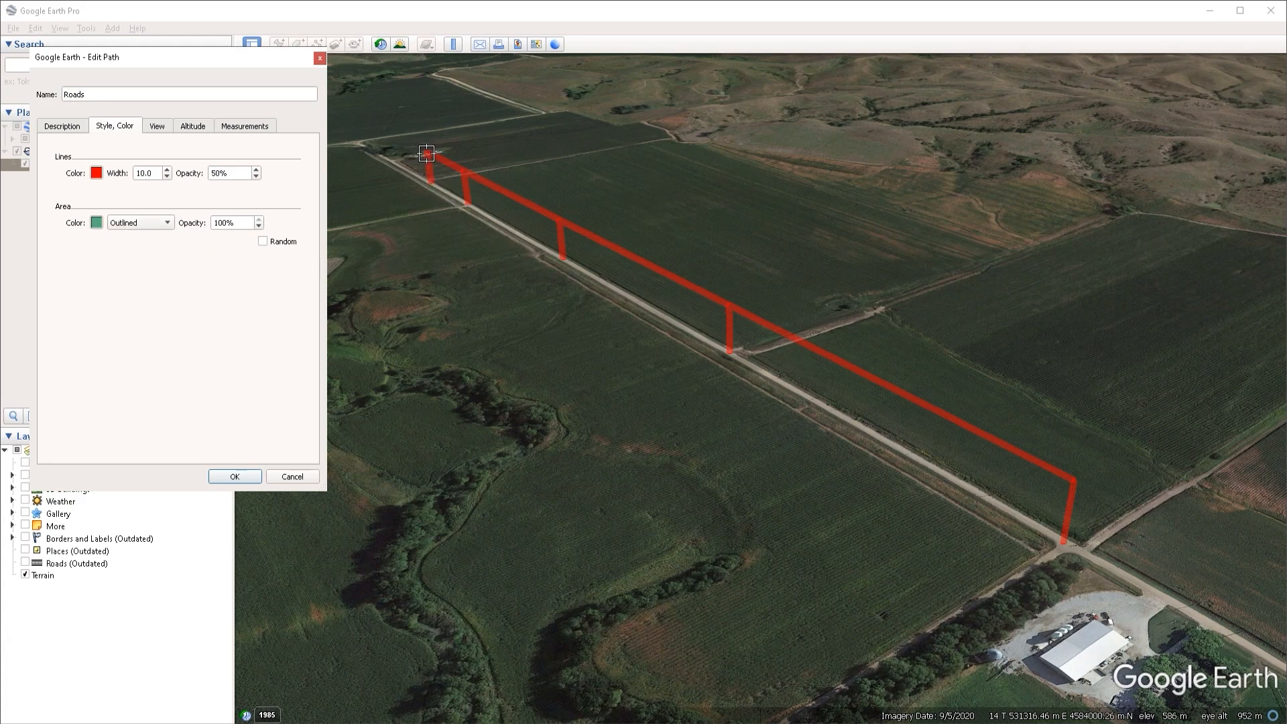
{"action": "left_click", "coordinate": [137, 228]}
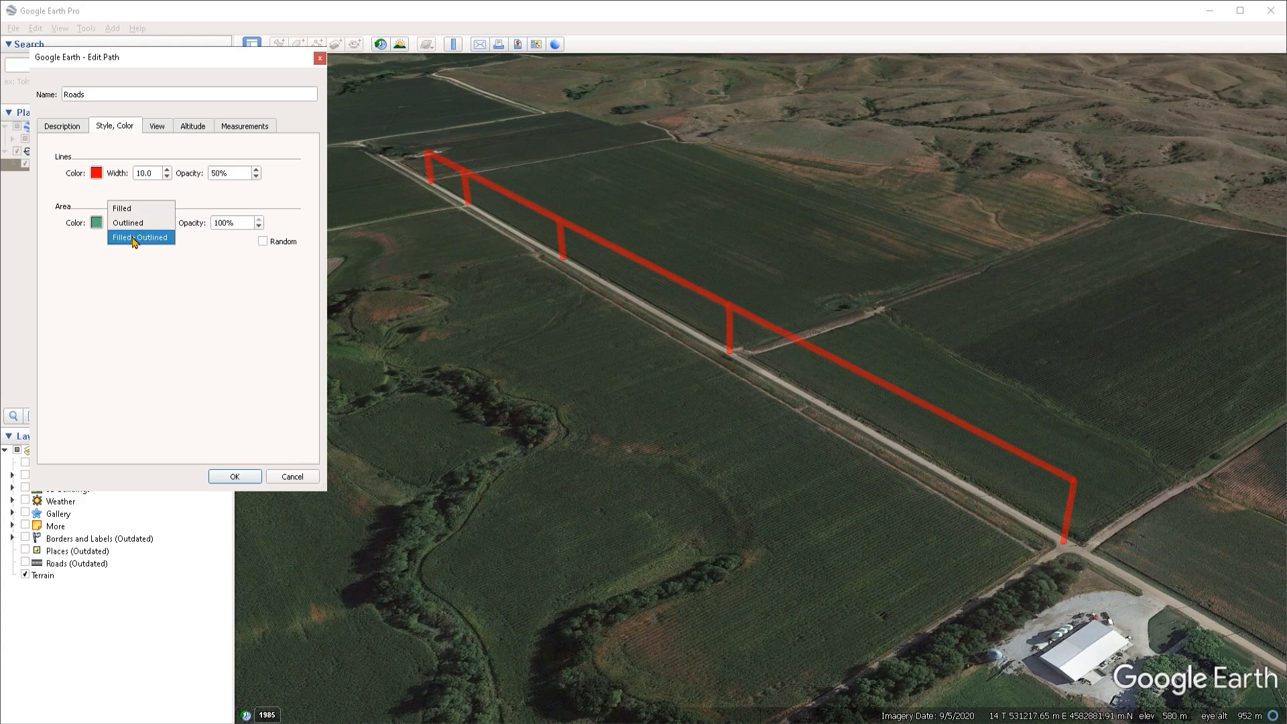
{"action": "left_click", "coordinate": [135, 238]}
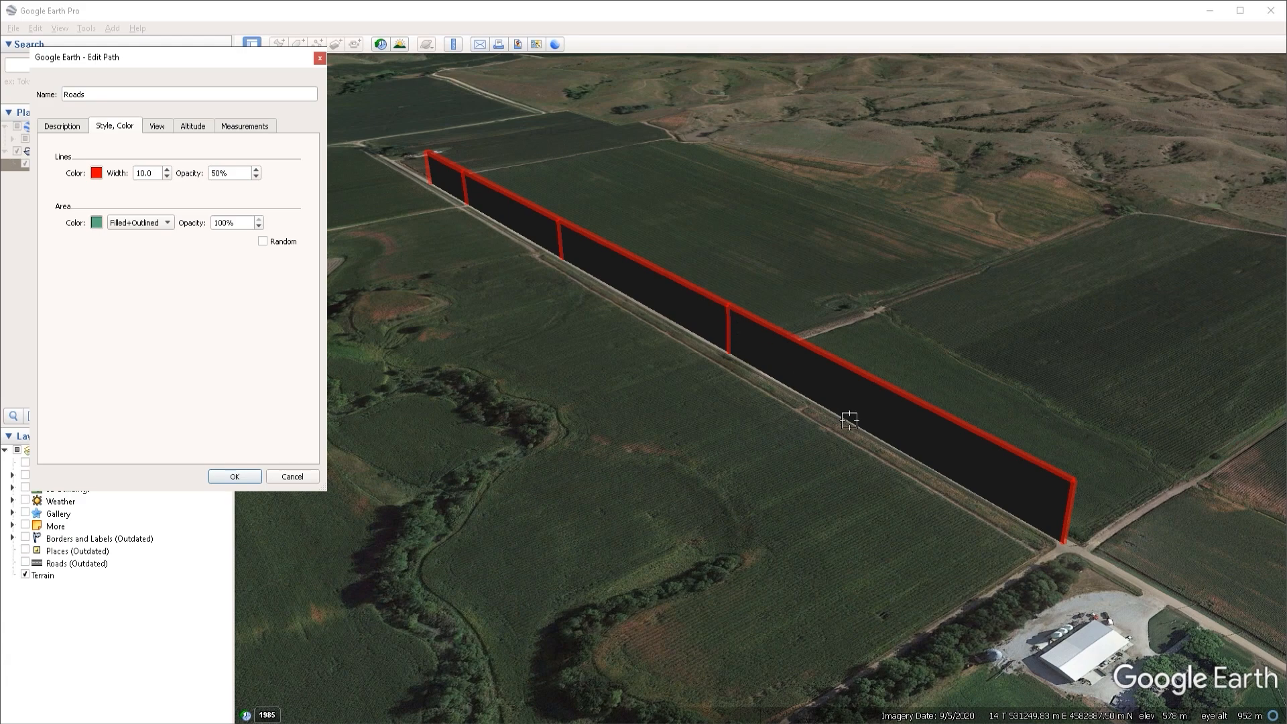
{"action": "left_click", "coordinate": [148, 226]}
{"action": "left_click", "coordinate": [129, 194]}
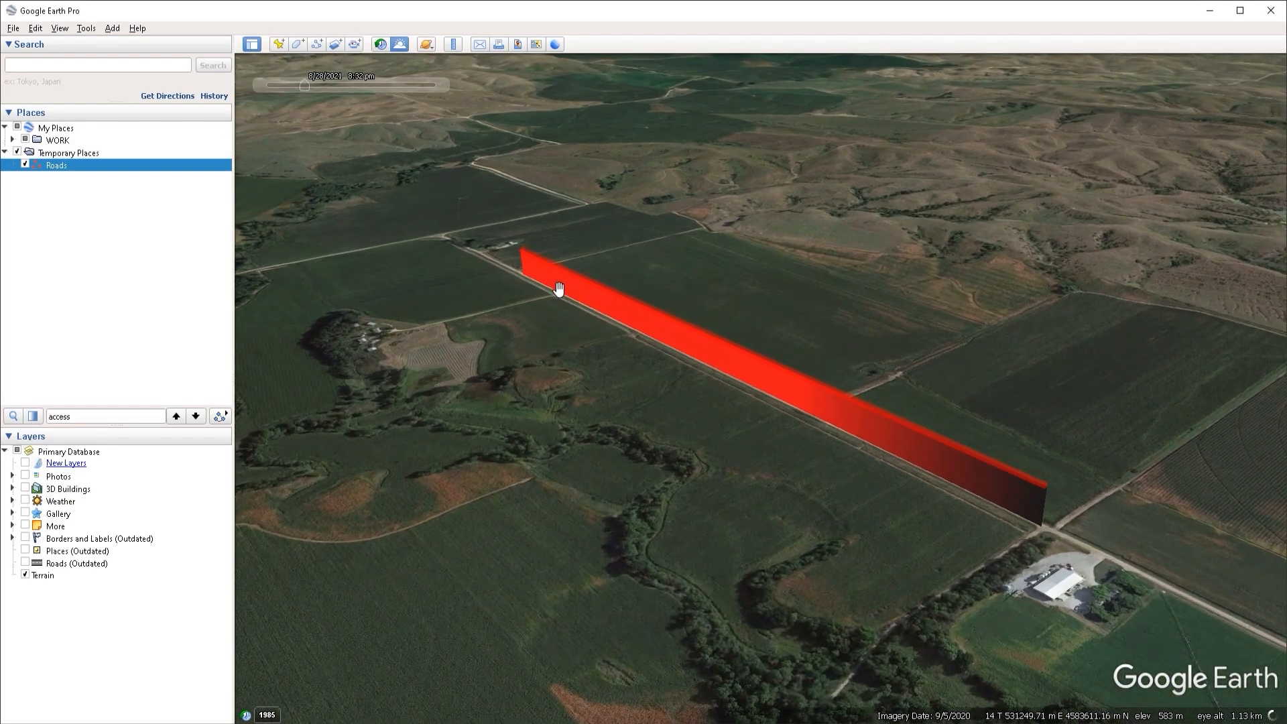
- Reopen the Roads path's properties and set its area opacity to 50%
{"action": "right_click", "coordinate": [65, 172]}
{"action": "left_click", "coordinate": [94, 341]}
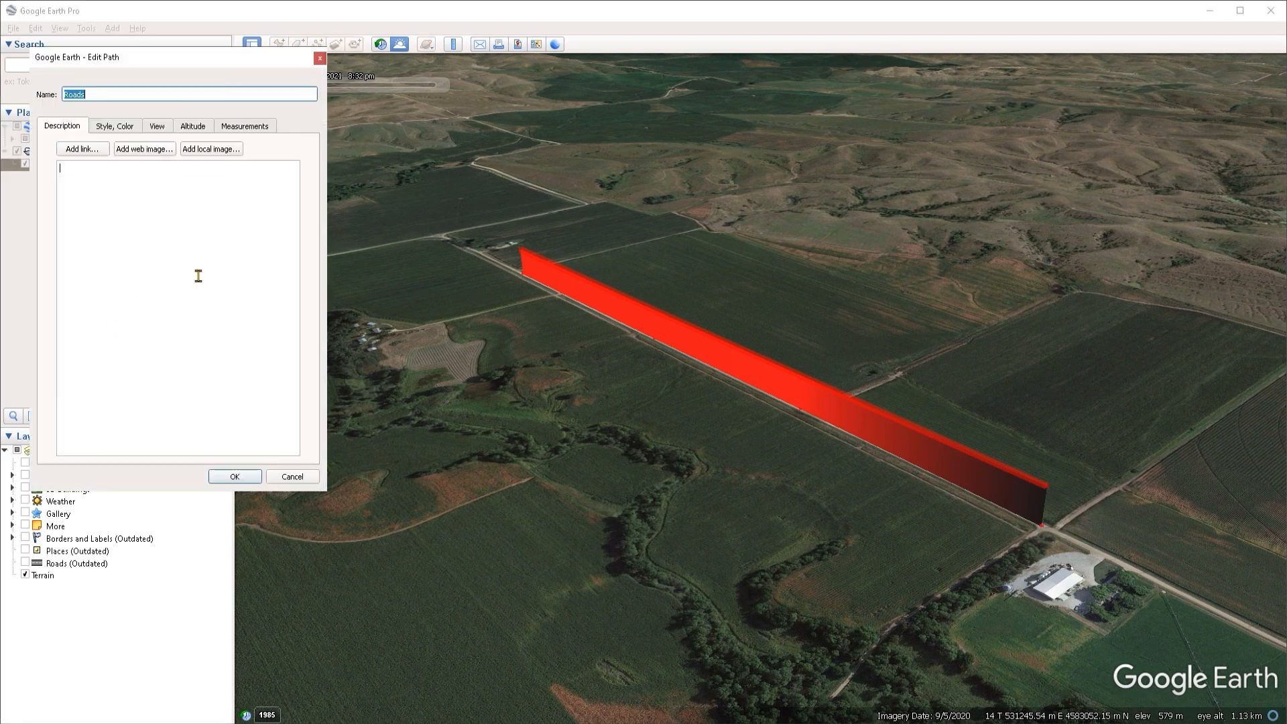
{"action": "left_click", "coordinate": [171, 127]}
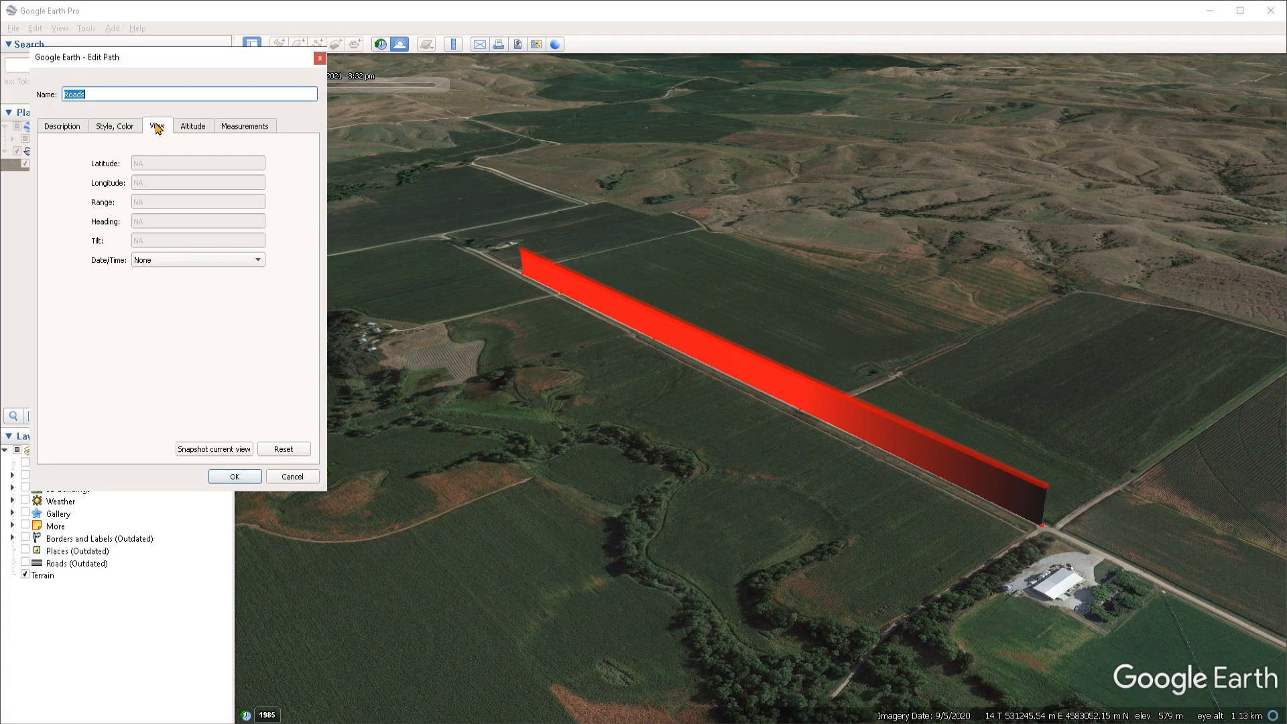
{"action": "left_click", "coordinate": [122, 128]}
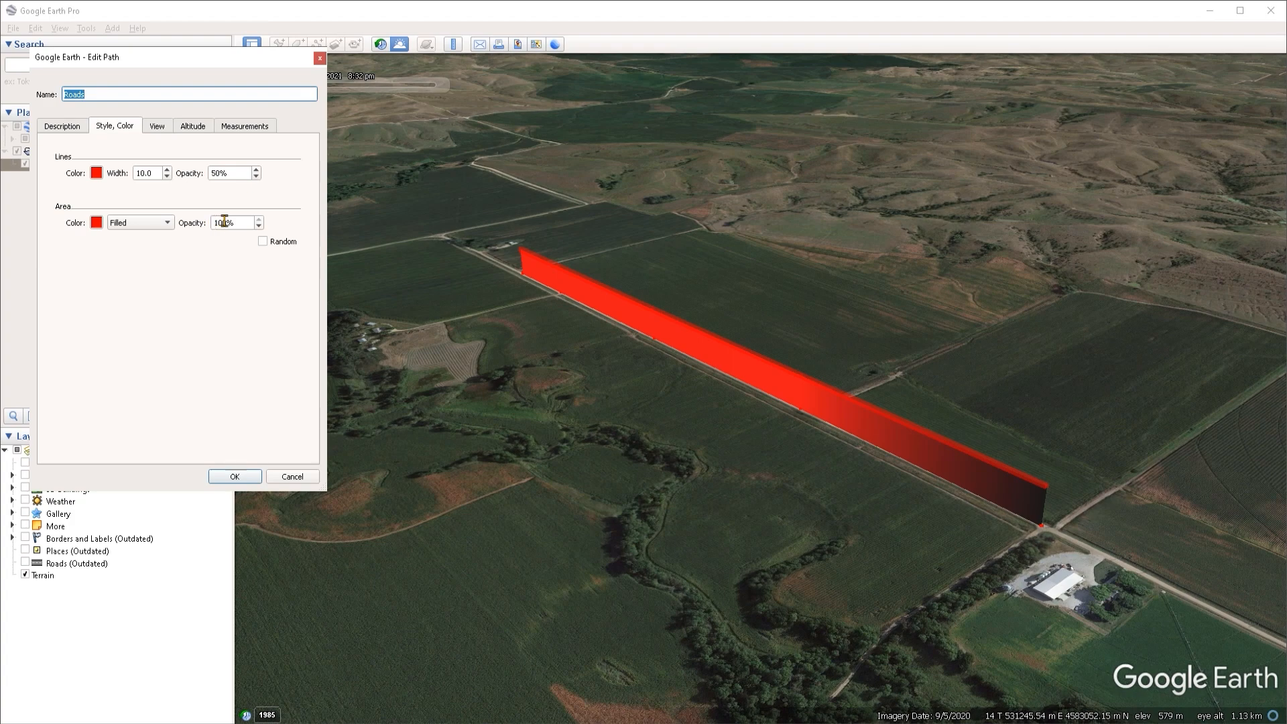
{"action": "left_click_drag", "start_coordinate": [222, 224], "coordinate": [199, 267]}
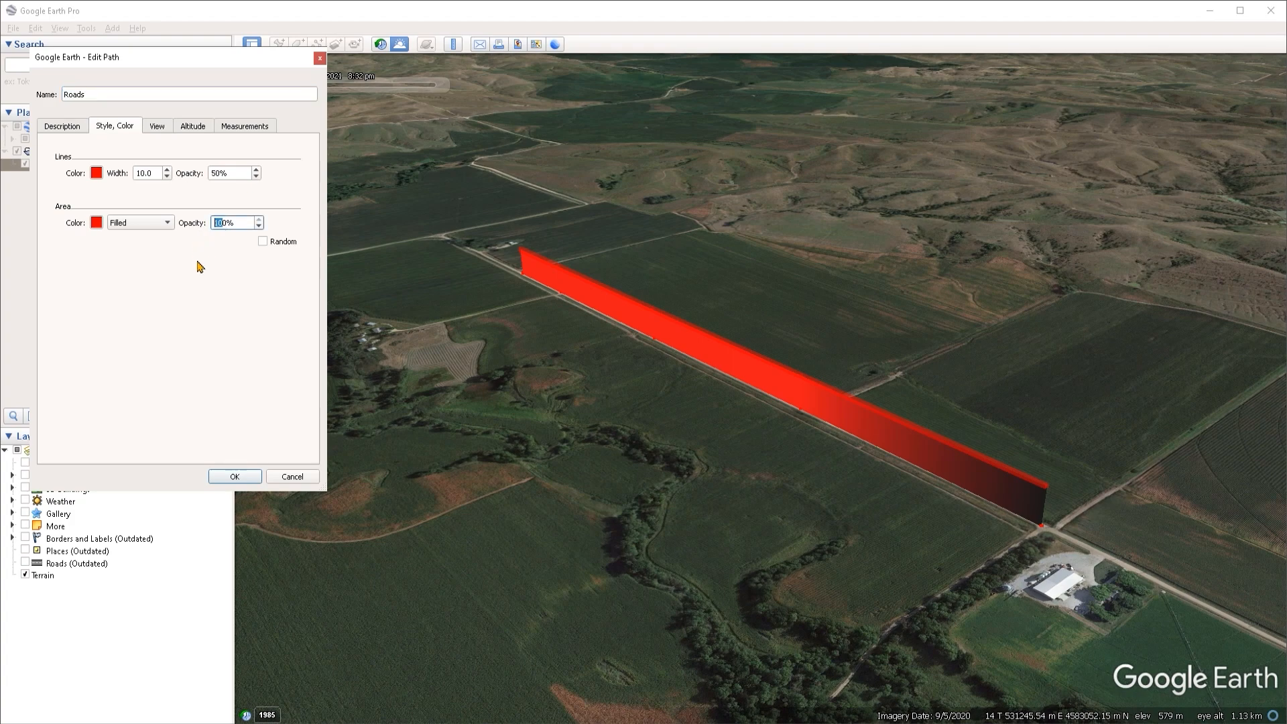
{"action": "type", "text": "50m"}
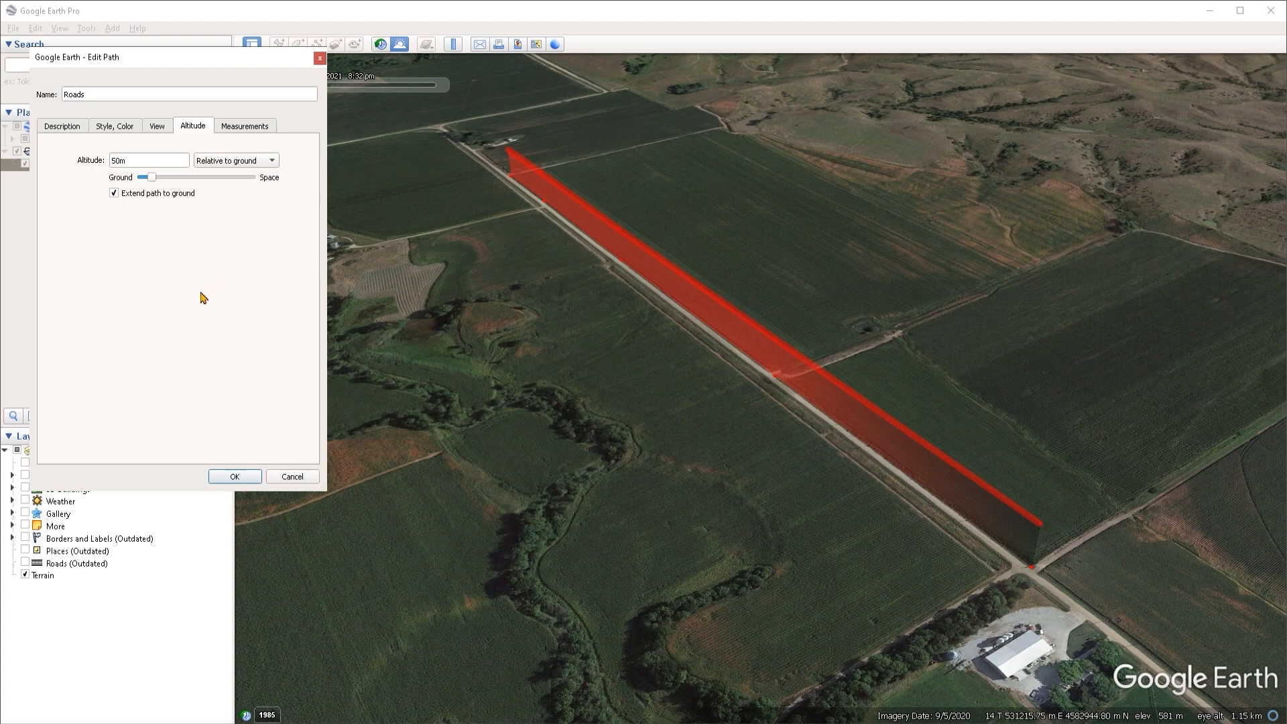
- Stop extending the path to the ground and shift its end point at the farm junction slightly
{"action": "left_click", "coordinate": [114, 193]}
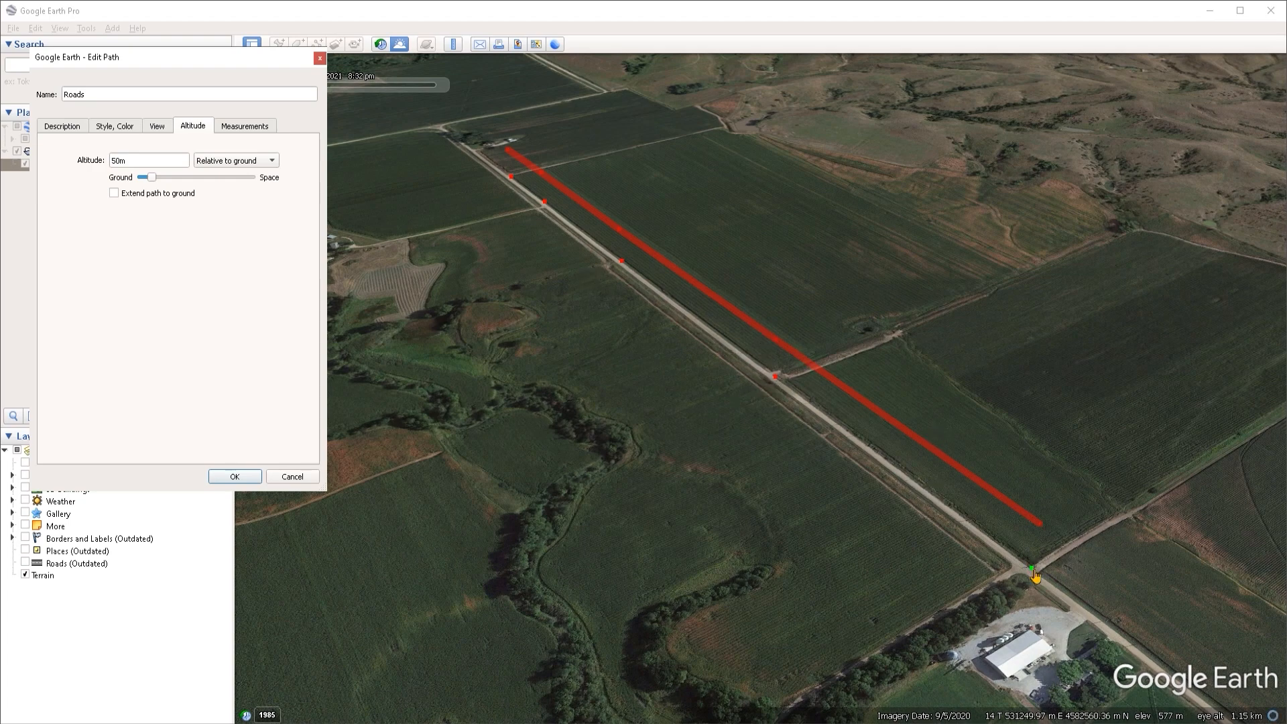
{"action": "left_click_drag", "start_coordinate": [1032, 568], "coordinate": [1008, 567]}
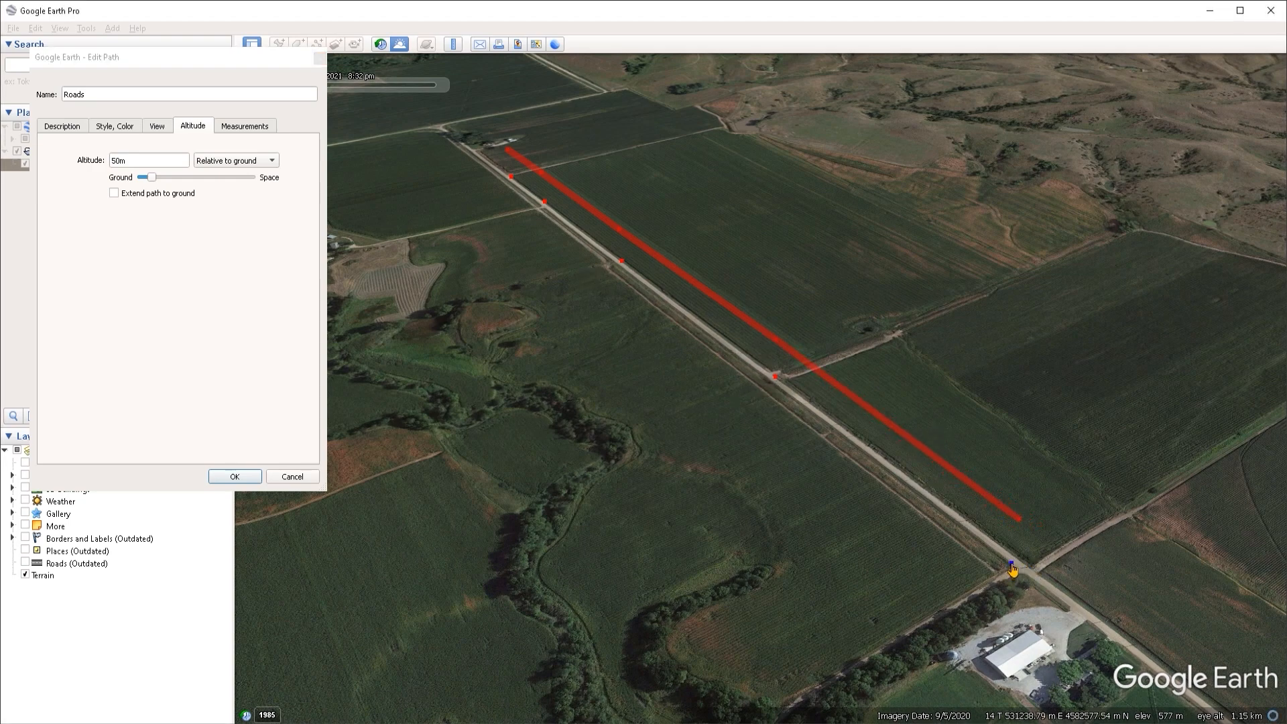
- Move the remaining points of the Roads path onto the road, extend the path to the ground and save the edit
{"action": "left_click_drag", "start_coordinate": [776, 377], "coordinate": [776, 385]}
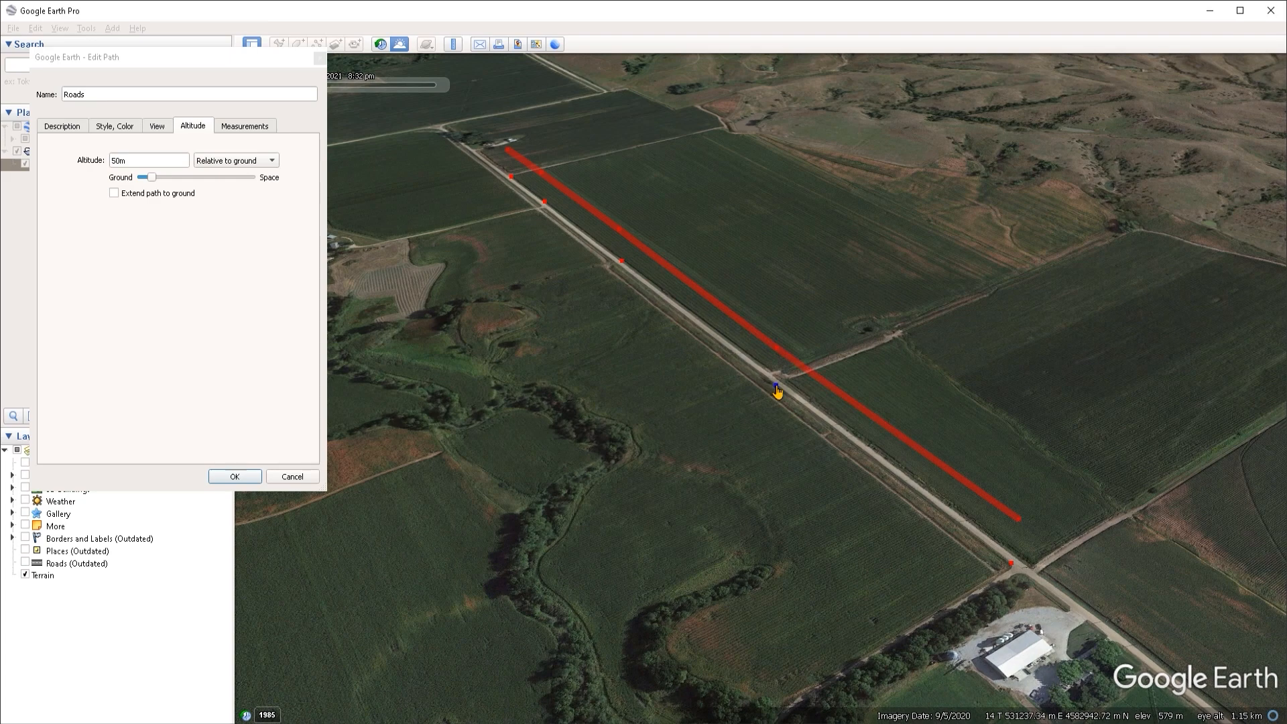
{"action": "left_click_drag", "start_coordinate": [622, 264], "coordinate": [615, 264]}
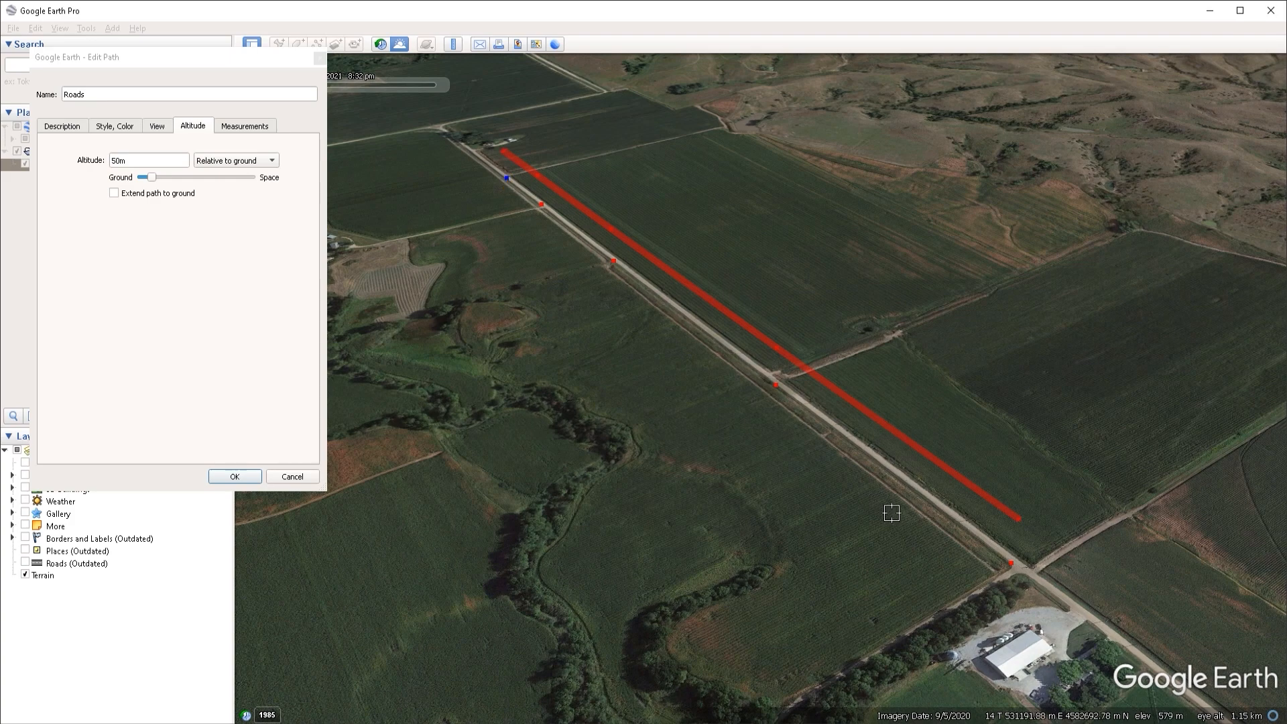
{"action": "left_click", "coordinate": [124, 197]}
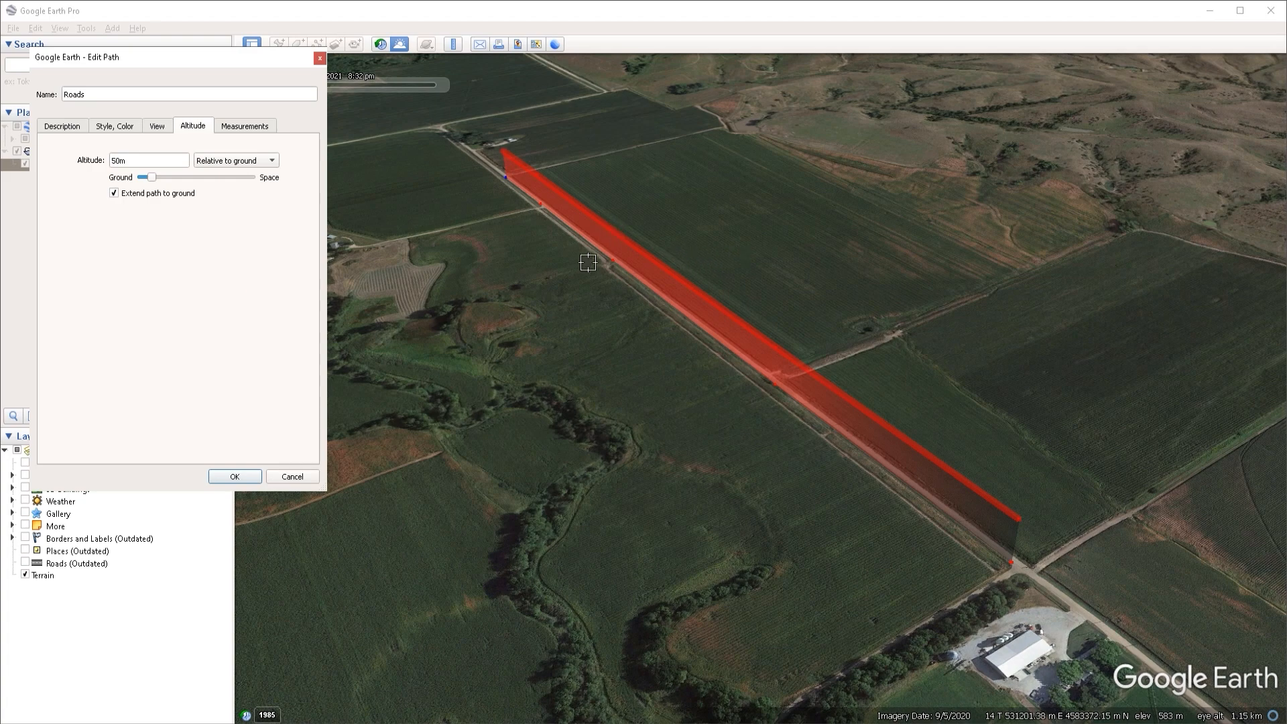
{"action": "scroll", "coordinate": [669, 464], "scroll_direction": "down", "scroll_amount": 5}
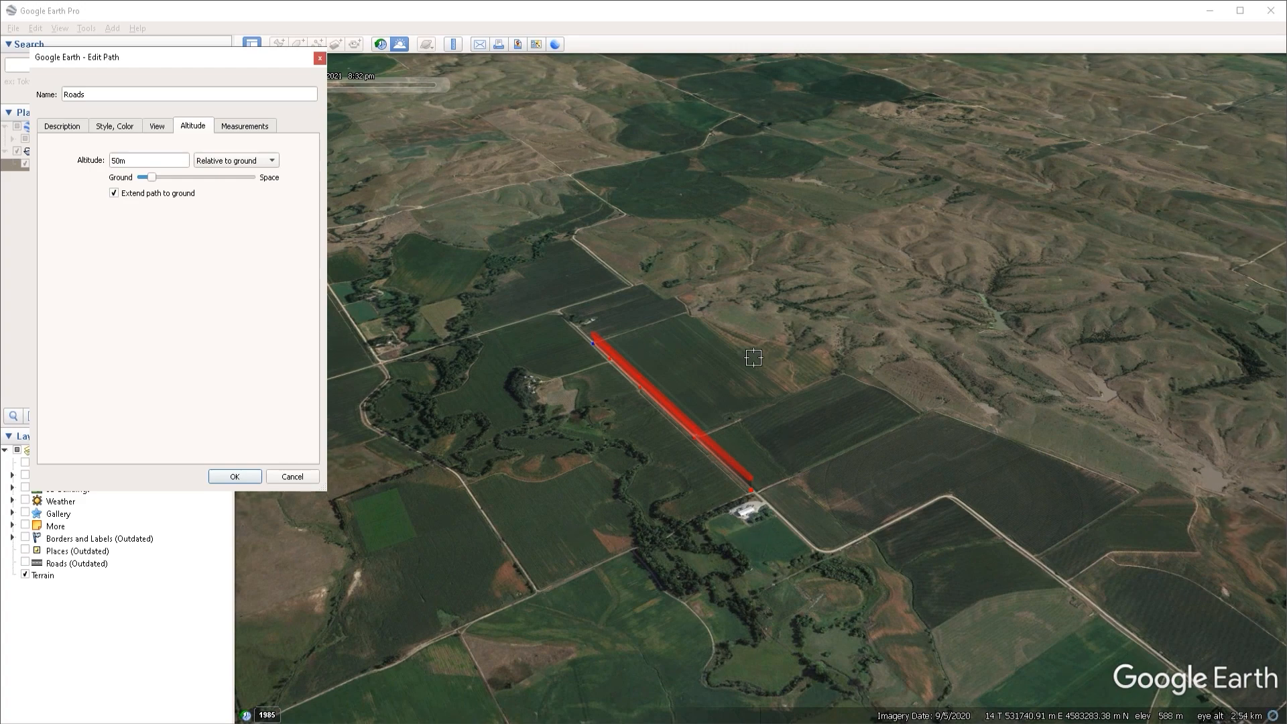
{"action": "left_click_drag", "start_coordinate": [884, 378], "coordinate": [734, 394]}
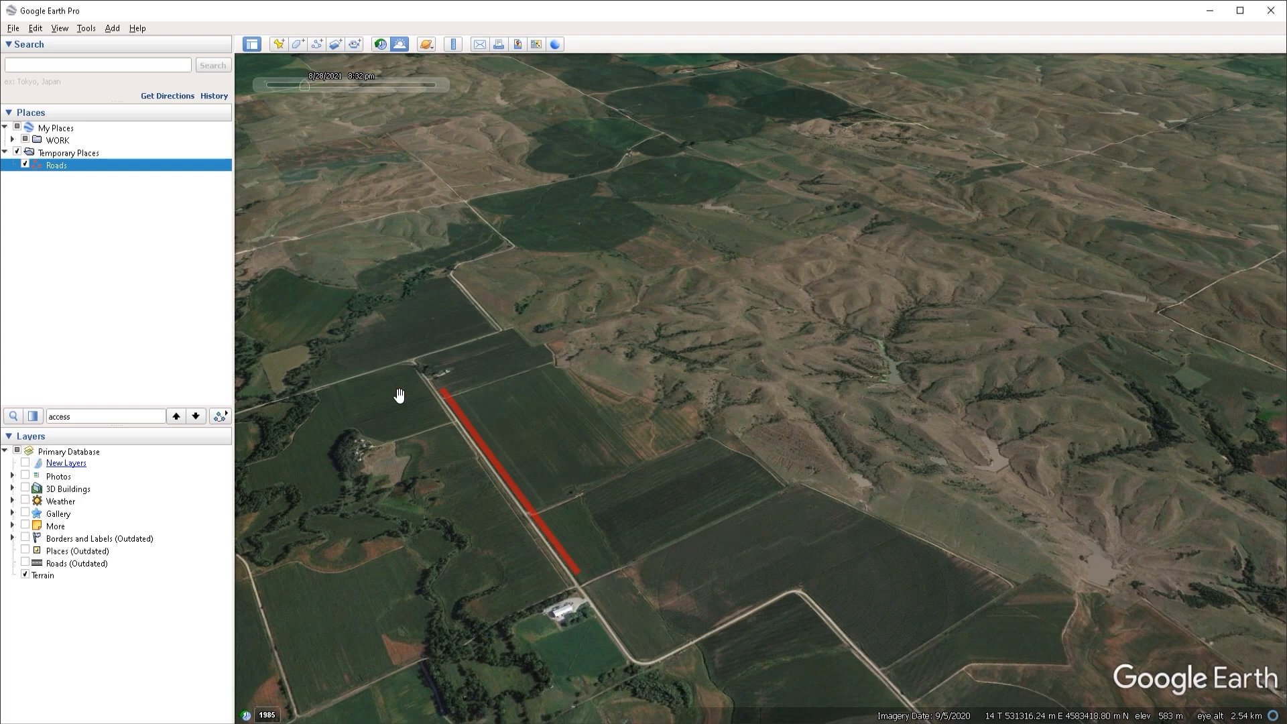
- Draw an untitled path about 2.57 km long from the farm field across the hills to near the far road corner
{"action": "left_click_drag", "start_coordinate": [509, 454], "coordinate": [673, 405]}
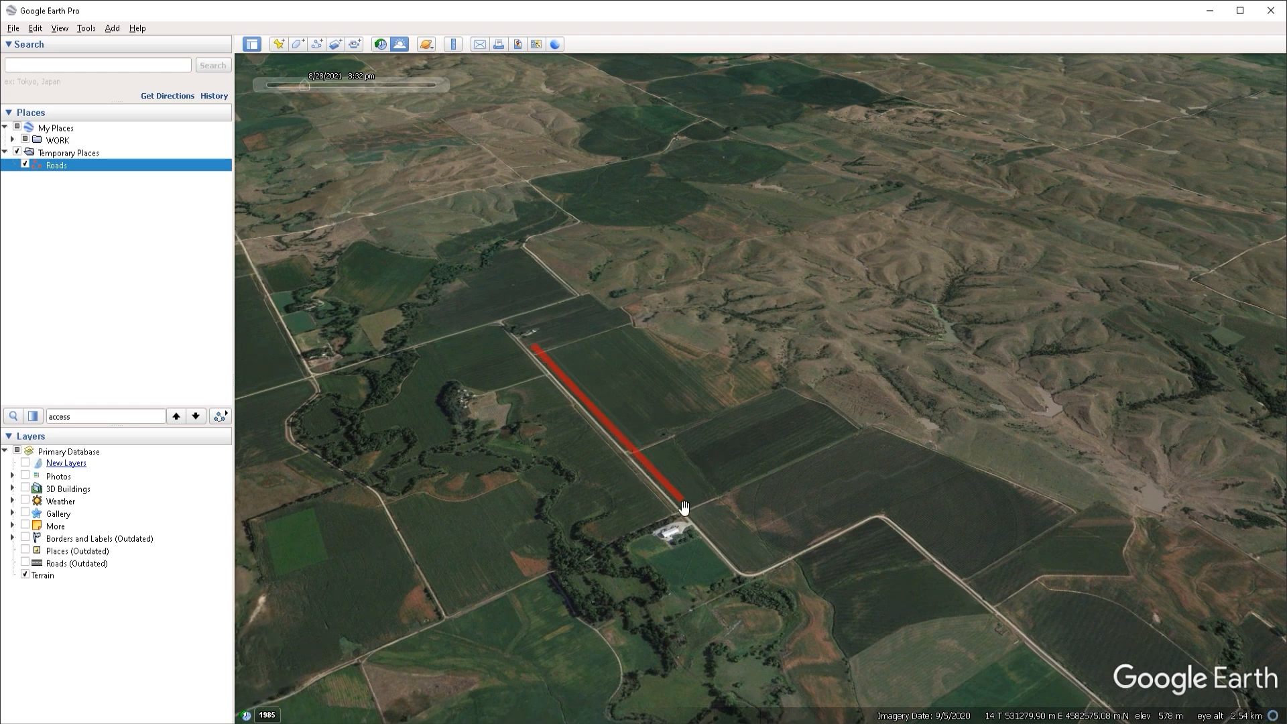
{"action": "left_click_drag", "start_coordinate": [605, 250], "coordinate": [563, 250]}
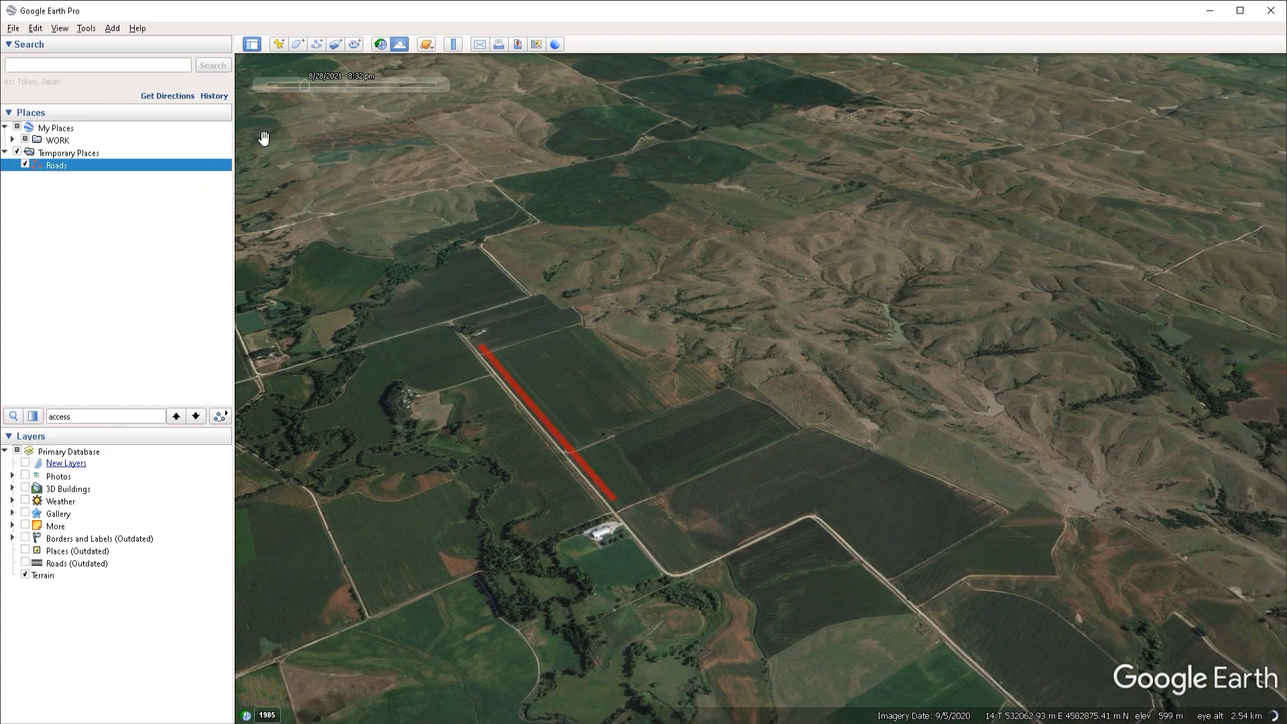
{"action": "left_click", "coordinate": [317, 45]}
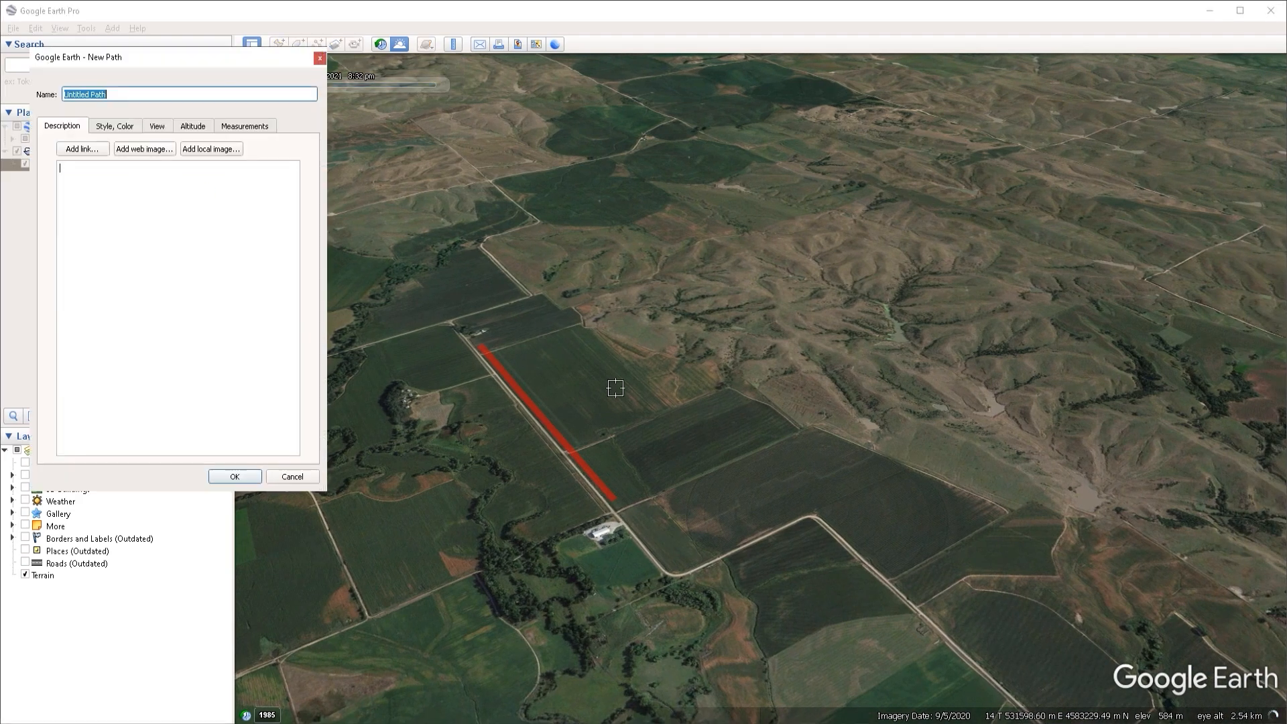
{"action": "left_click_drag", "start_coordinate": [834, 484], "coordinate": [737, 529]}
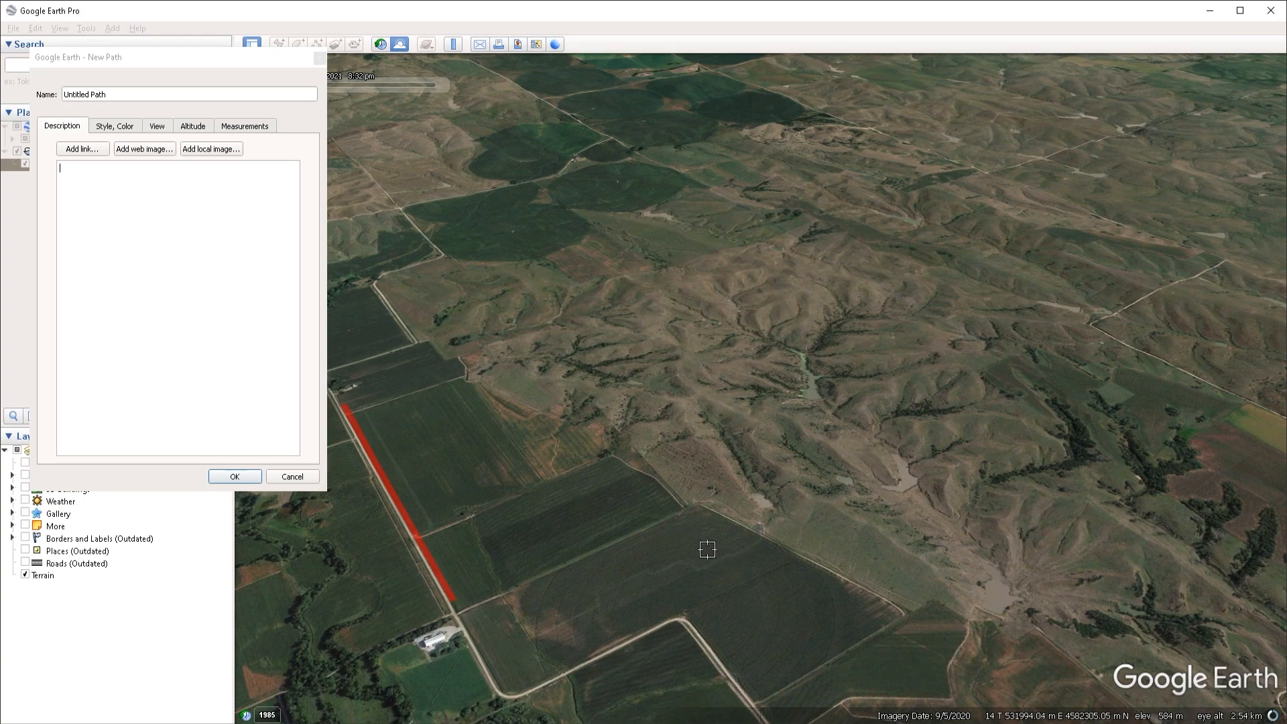
{"action": "left_click", "coordinate": [680, 549]}
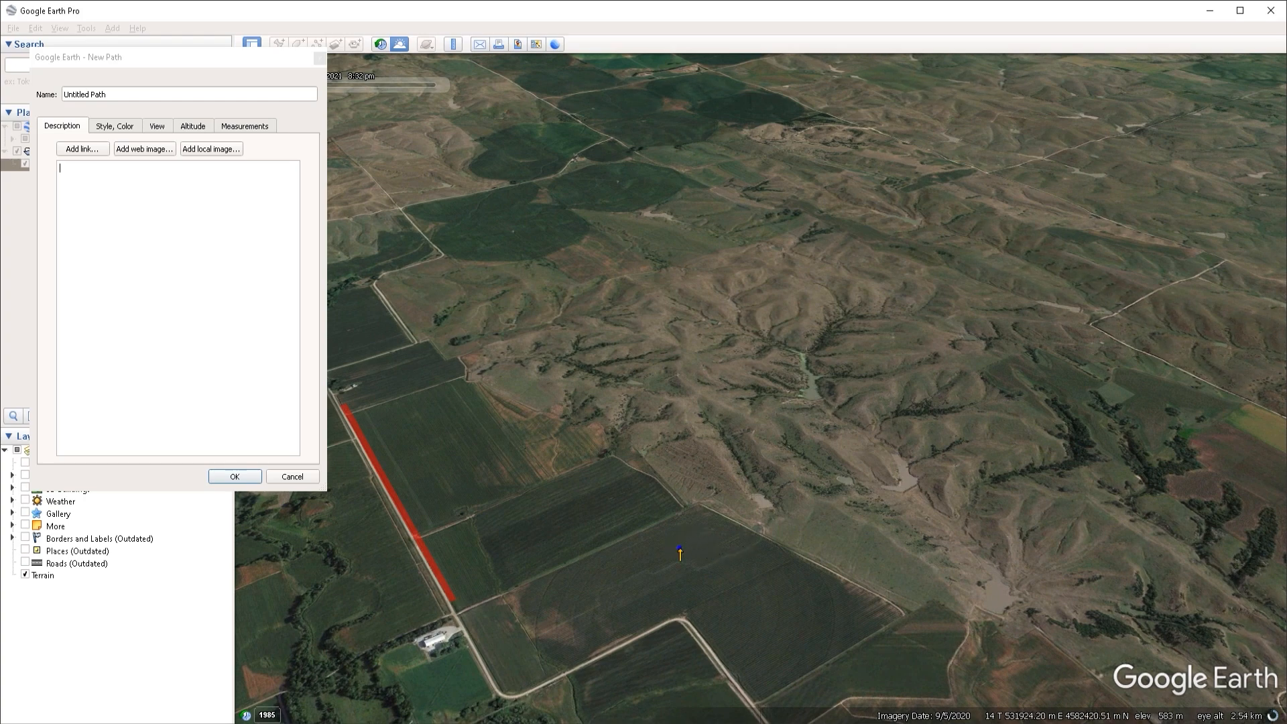
{"action": "left_click", "coordinate": [1075, 277]}
{"action": "left_click_drag", "start_coordinate": [1077, 280], "coordinate": [1105, 298]}
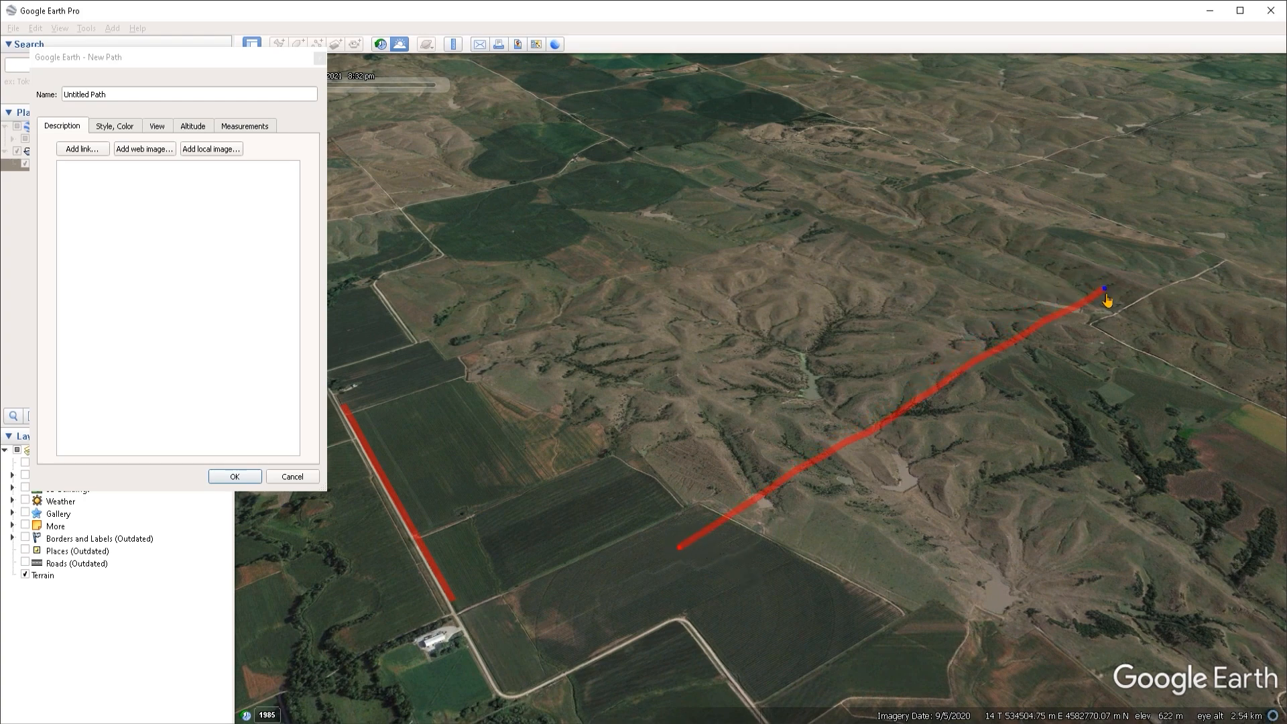
{"action": "key", "text": "Return"}
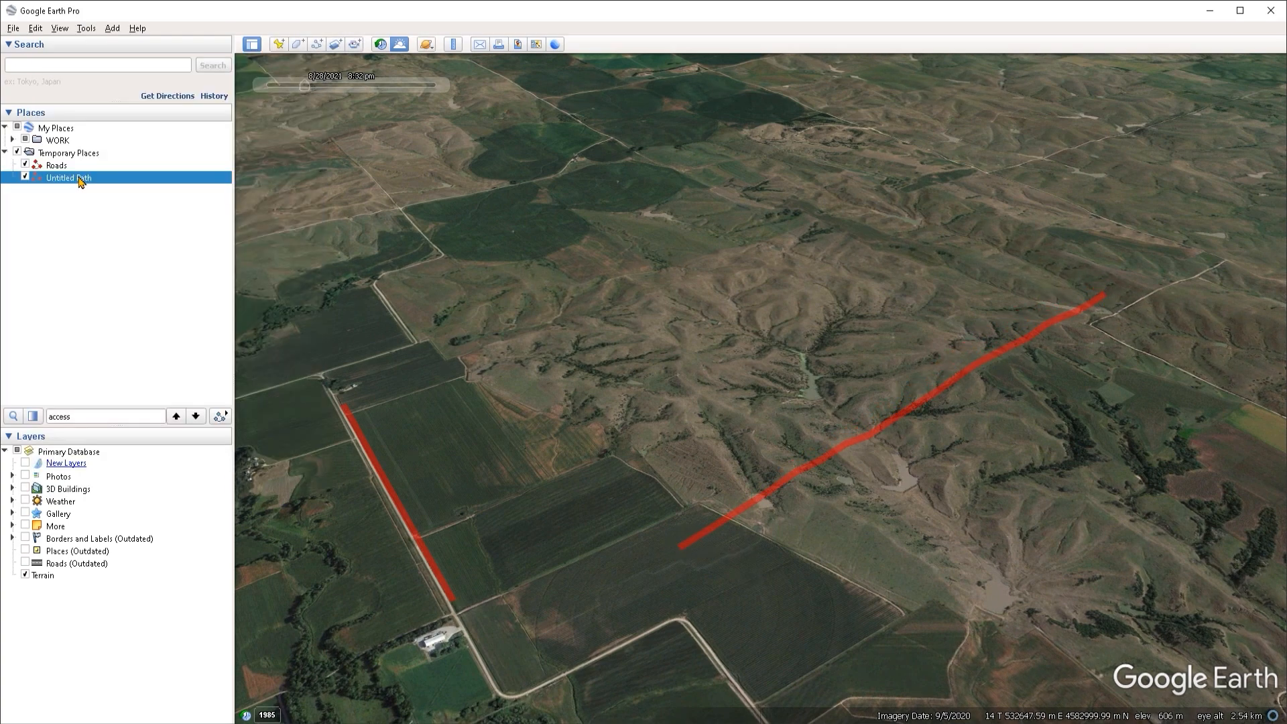
- Show the untitled path's elevation profile, enlarge the graph and examine the section from 890 m to 1.25 km
{"action": "left_click", "coordinate": [36, 29]}
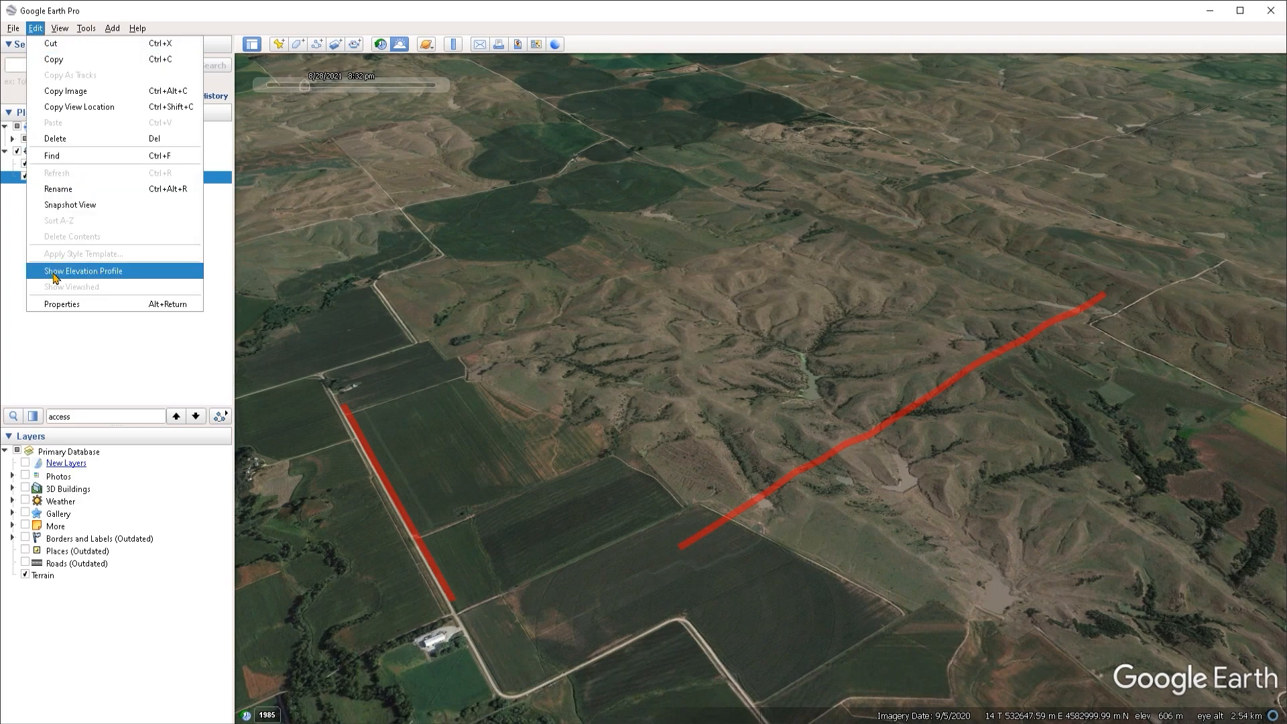
{"action": "left_click", "coordinate": [105, 272]}
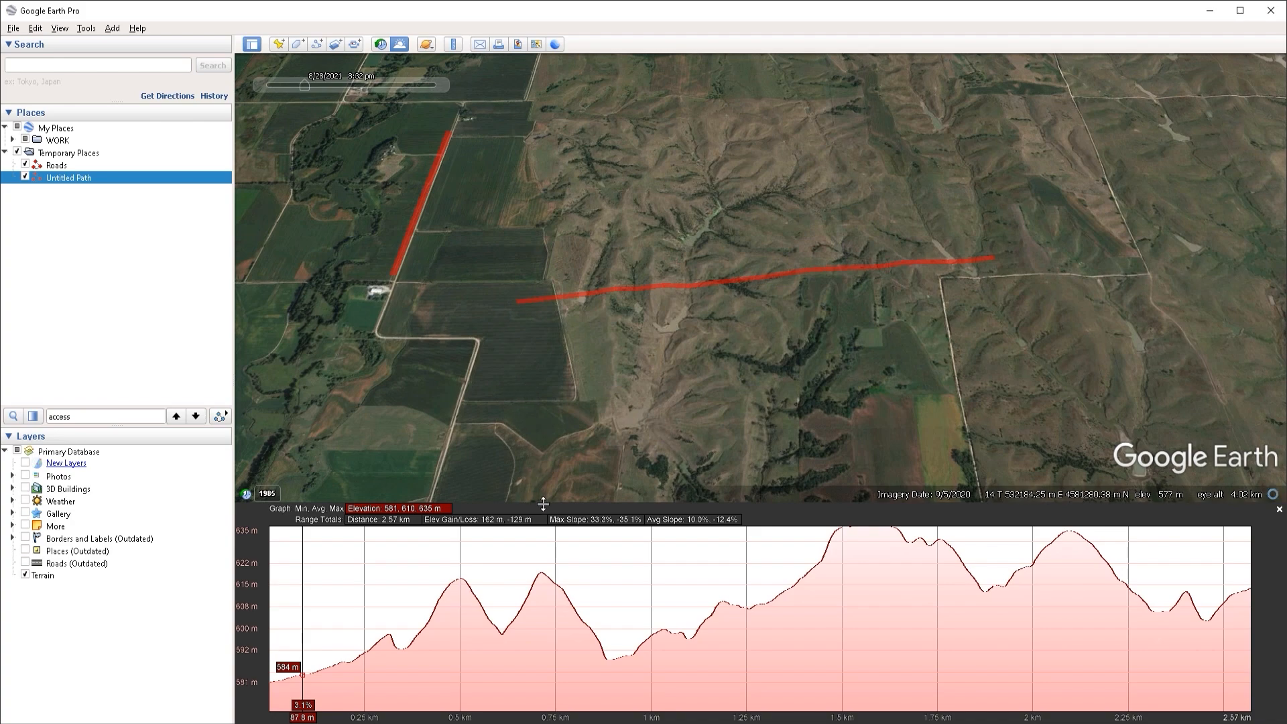
{"action": "left_click_drag", "start_coordinate": [548, 504], "coordinate": [563, 439]}
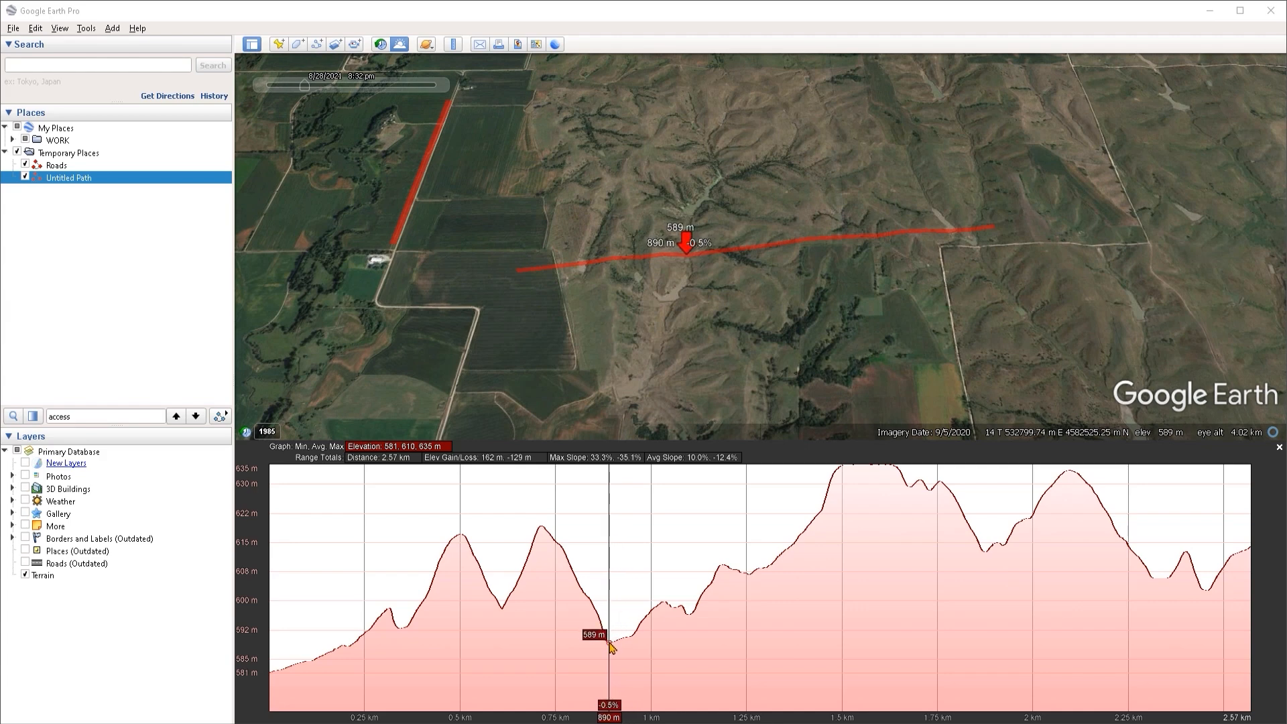
{"action": "mouse_move", "coordinate": [609, 643]}
{"action": "left_mouse_down"}
{"action": "mouse_move", "coordinate": [655, 607]}
{"action": "mouse_move", "coordinate": [681, 611]}
{"action": "mouse_move", "coordinate": [749, 577]}
{"action": "left_mouse_up"}
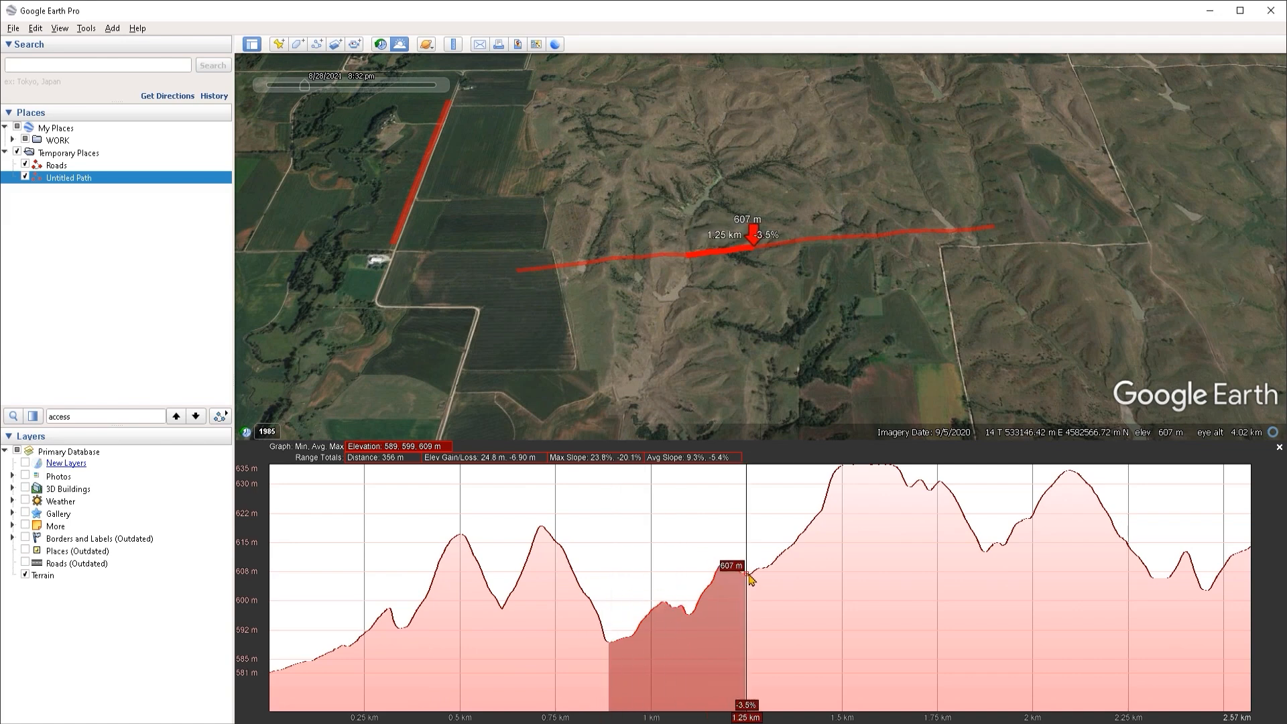
{"action": "left_click", "coordinate": [569, 565]}
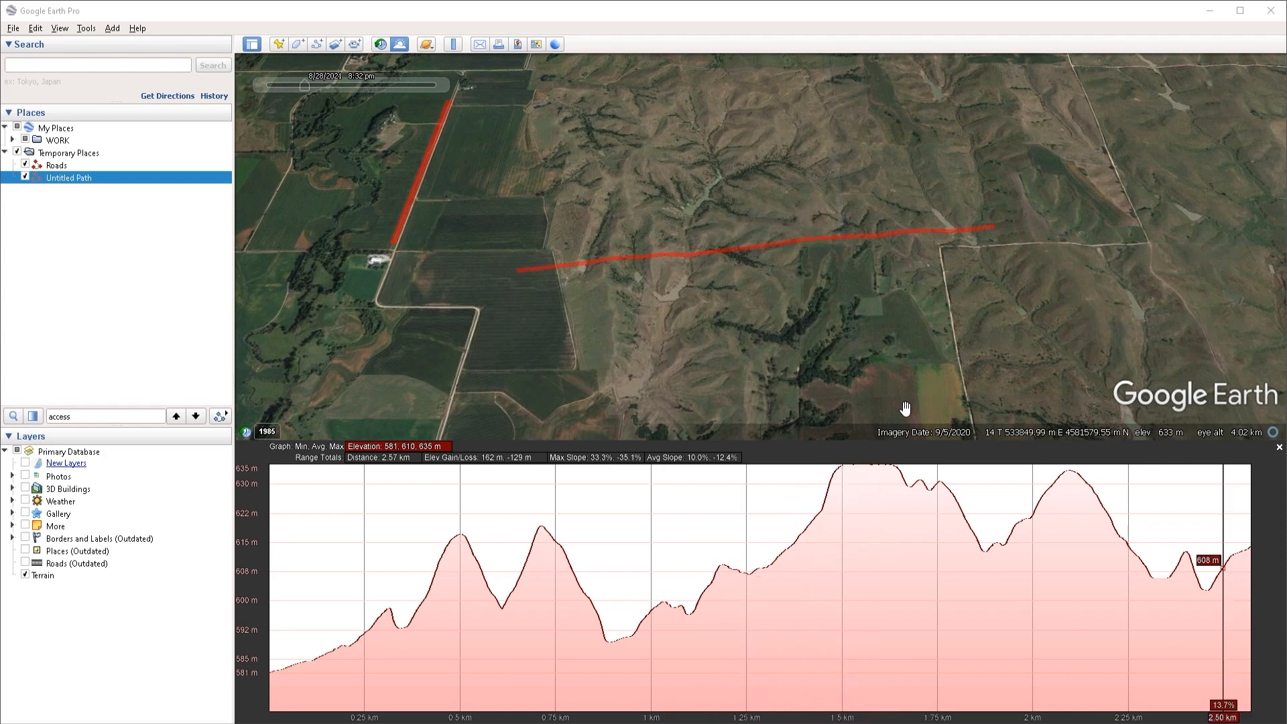
- Close the elevation profile and delete the untitled path
{"action": "left_click", "coordinate": [1280, 447]}
{"action": "right_click", "coordinate": [94, 178]}
{"action": "left_click", "coordinate": [115, 227]}
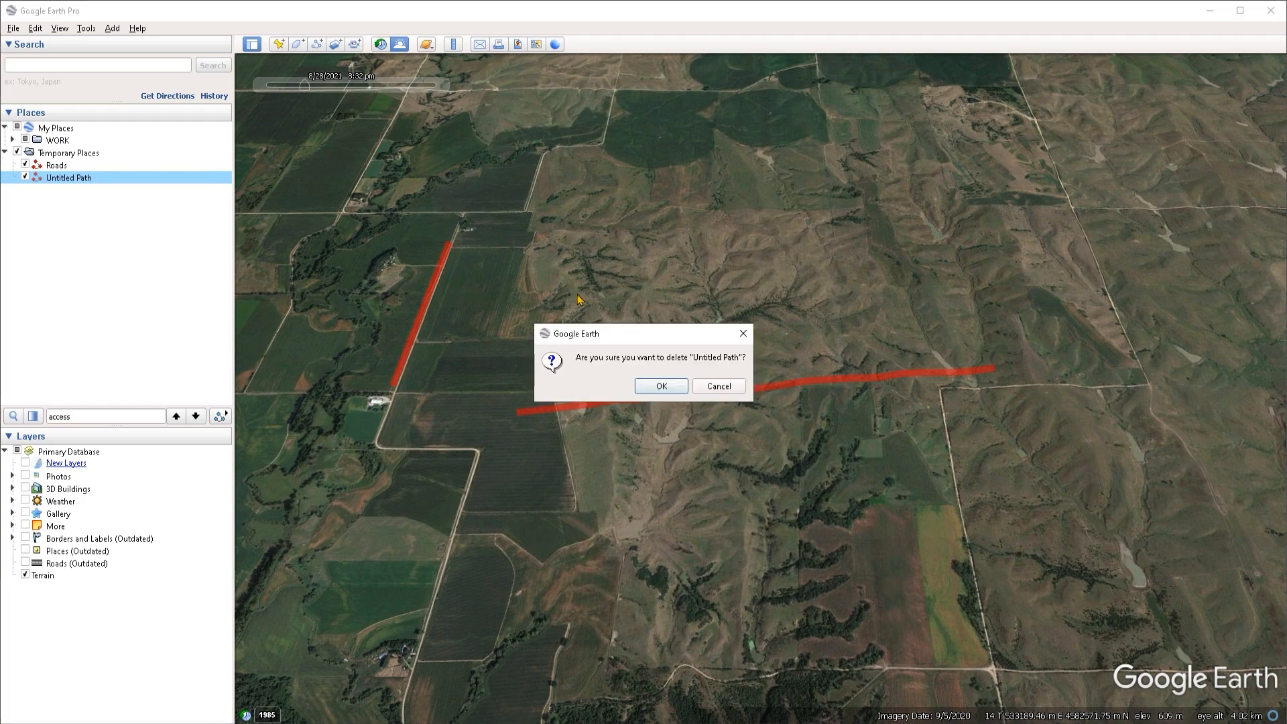
{"action": "left_click", "coordinate": [642, 388]}
- Open the Ruler over a top-down view of the hills, set to multi-point path measuring without the elevation profile
{"action": "left_click_drag", "start_coordinate": [549, 328], "coordinate": [637, 409]}
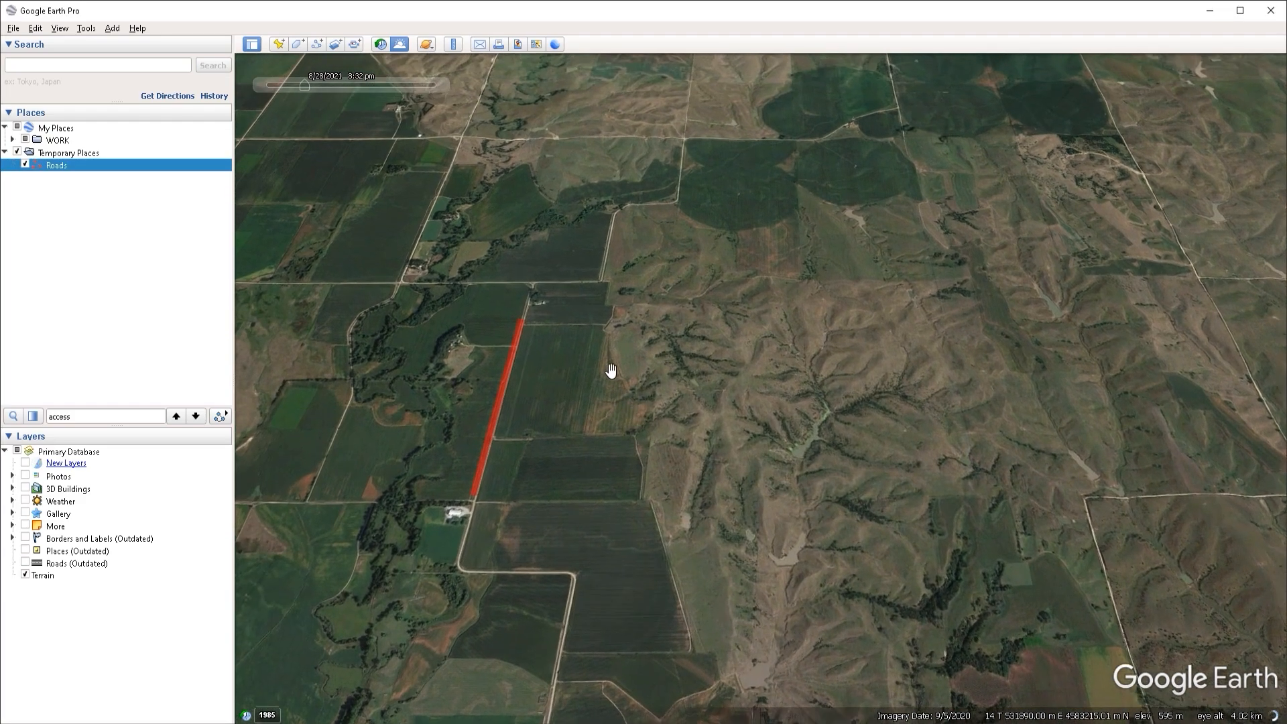
{"action": "right_click_drag", "start_coordinate": [595, 316], "coordinate": [624, 440]}
{"action": "middle_click_drag", "start_coordinate": [623, 440], "coordinate": [613, 340]}
{"action": "left_click_drag", "start_coordinate": [723, 383], "coordinate": [653, 362]}
{"action": "middle_click_drag", "start_coordinate": [700, 456], "coordinate": [670, 292]}
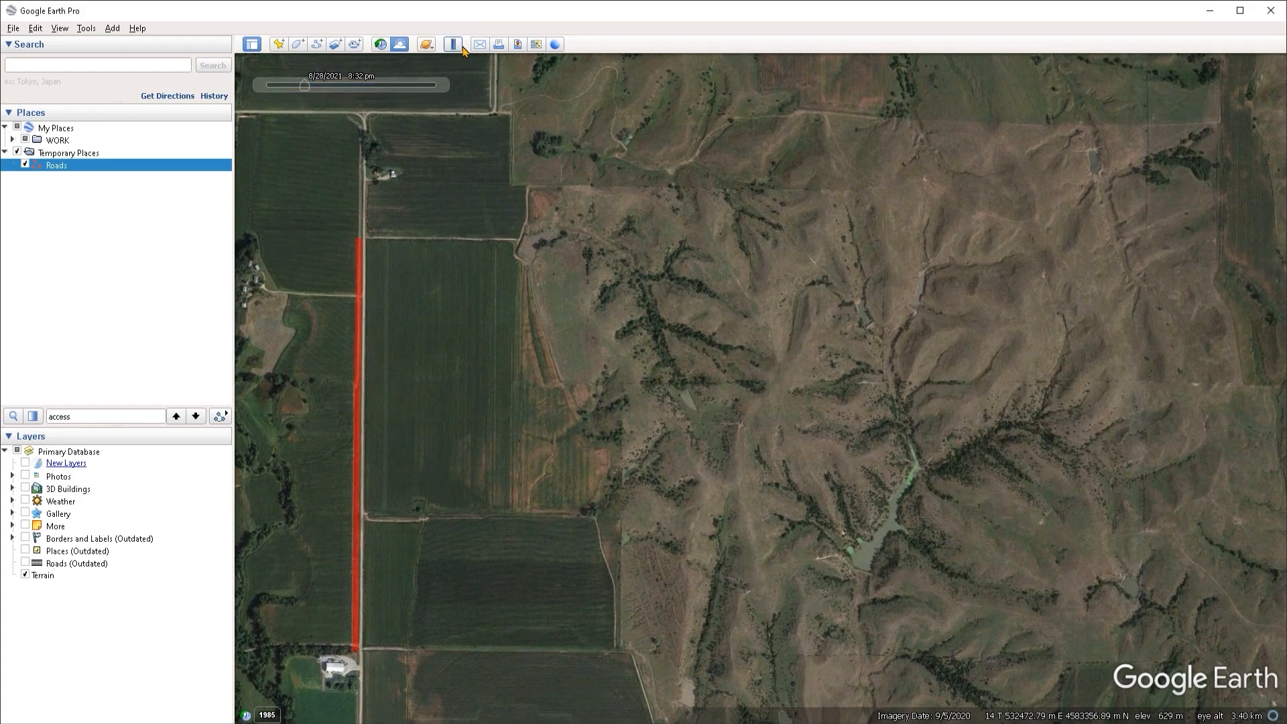
{"action": "left_click", "coordinate": [88, 30]}
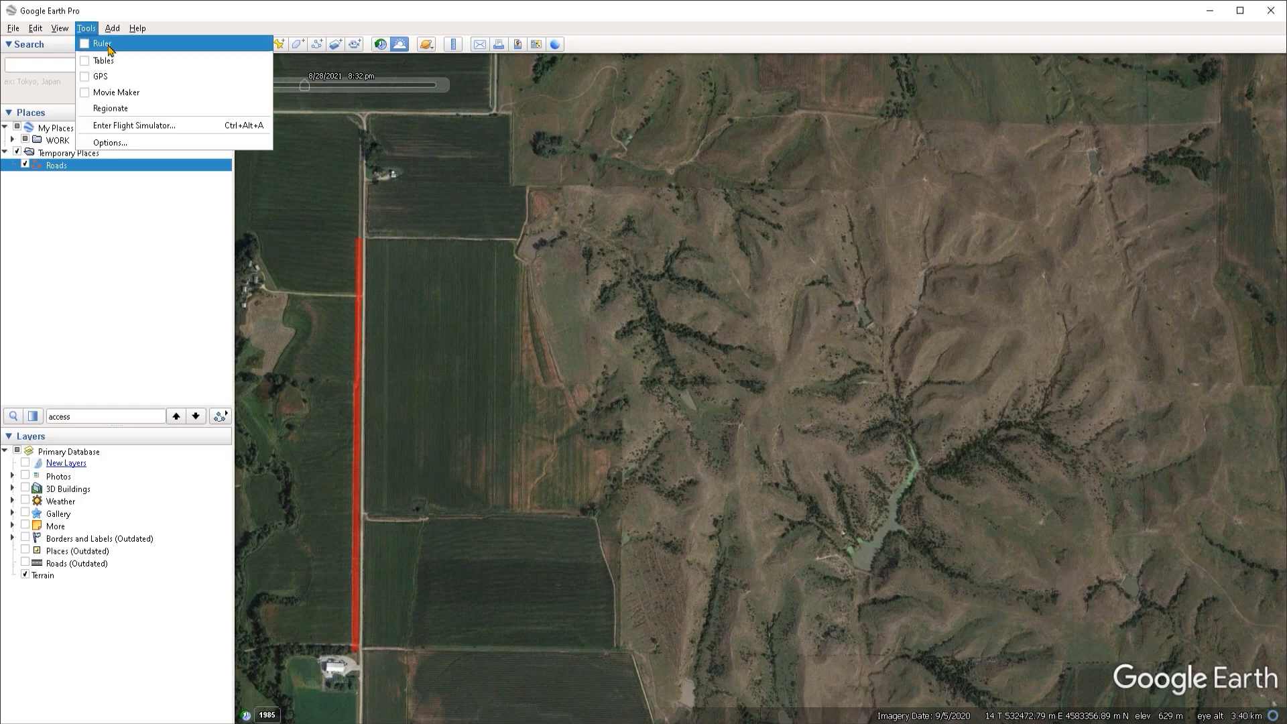
{"action": "left_click", "coordinate": [103, 44]}
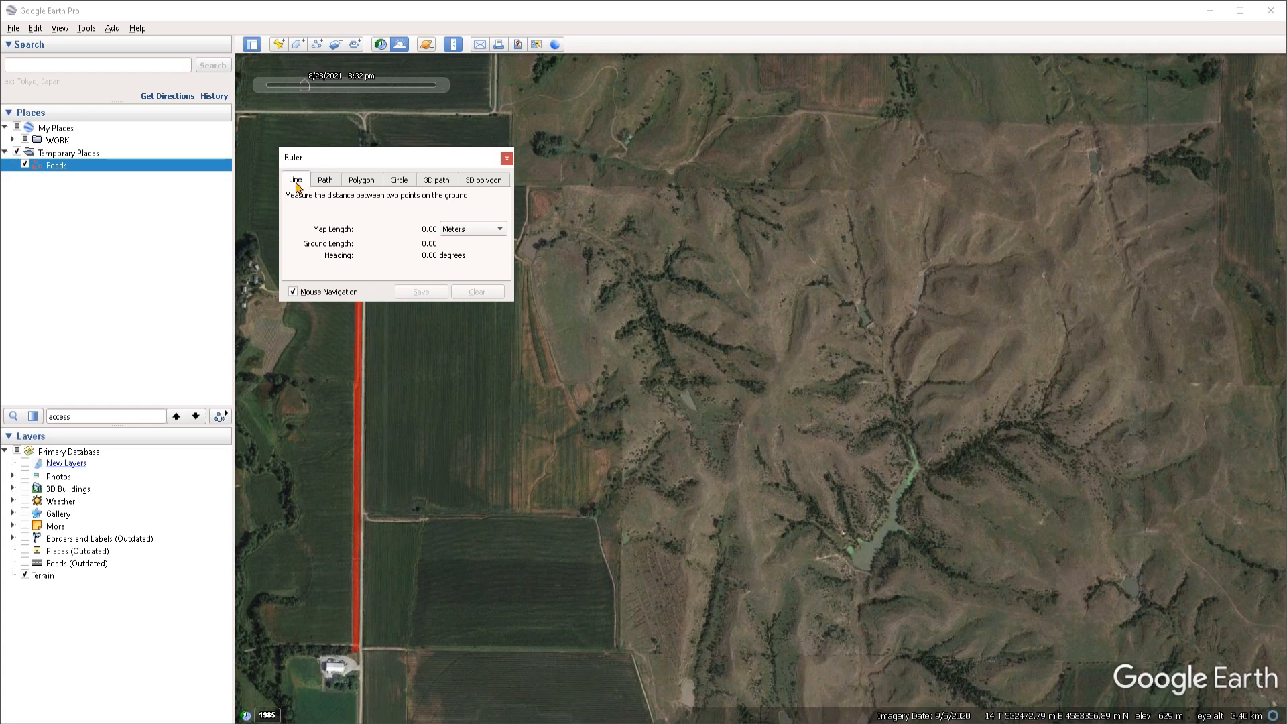
{"action": "left_click", "coordinate": [327, 181]}
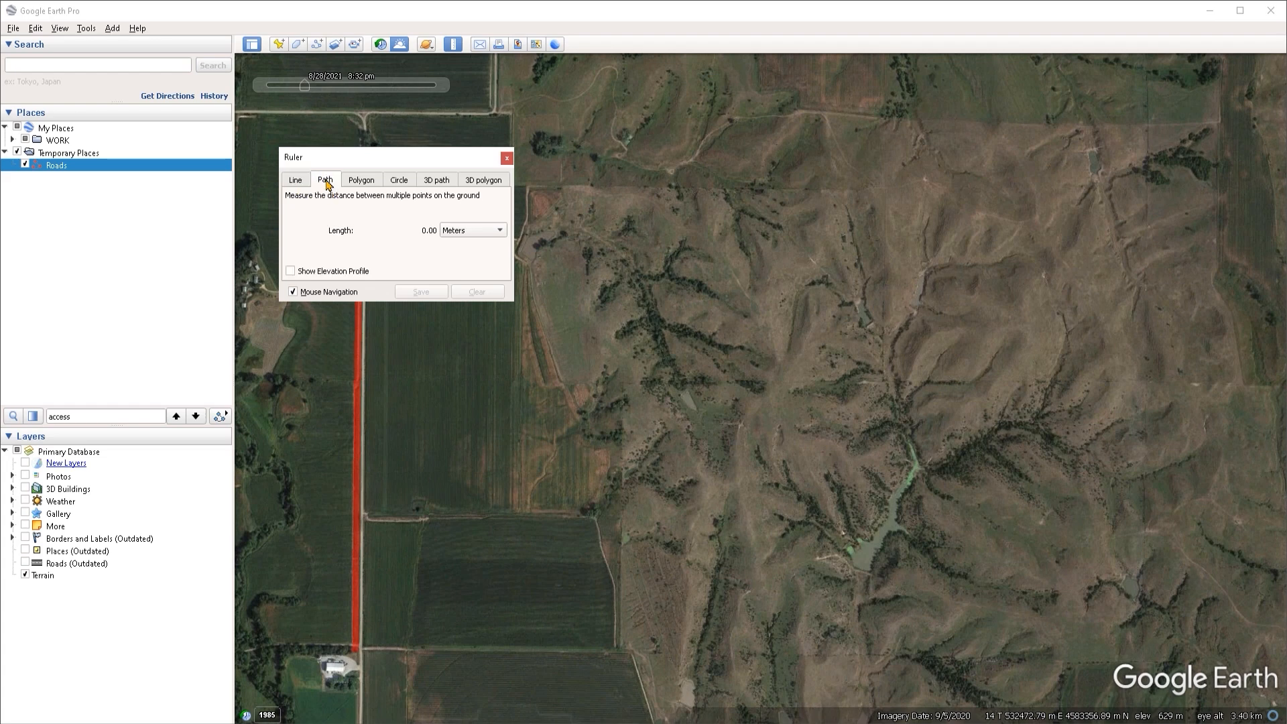
{"action": "left_click", "coordinate": [297, 182]}
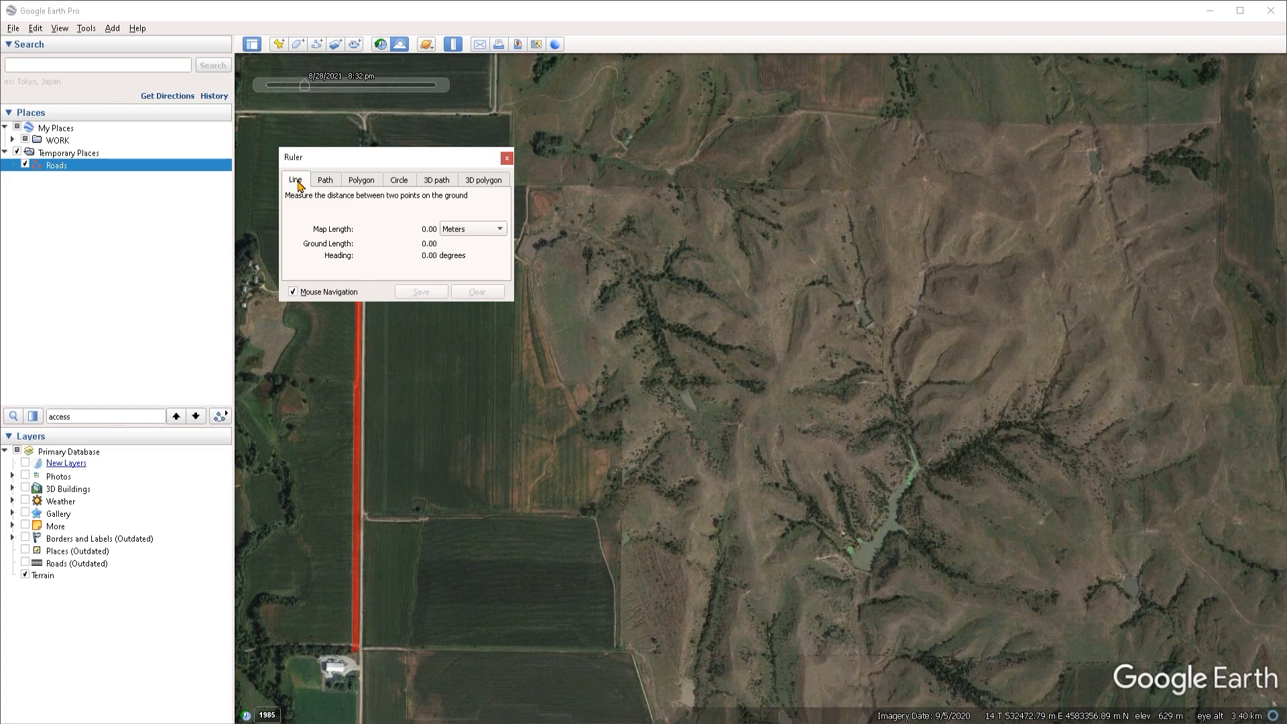
{"action": "left_click", "coordinate": [326, 183]}
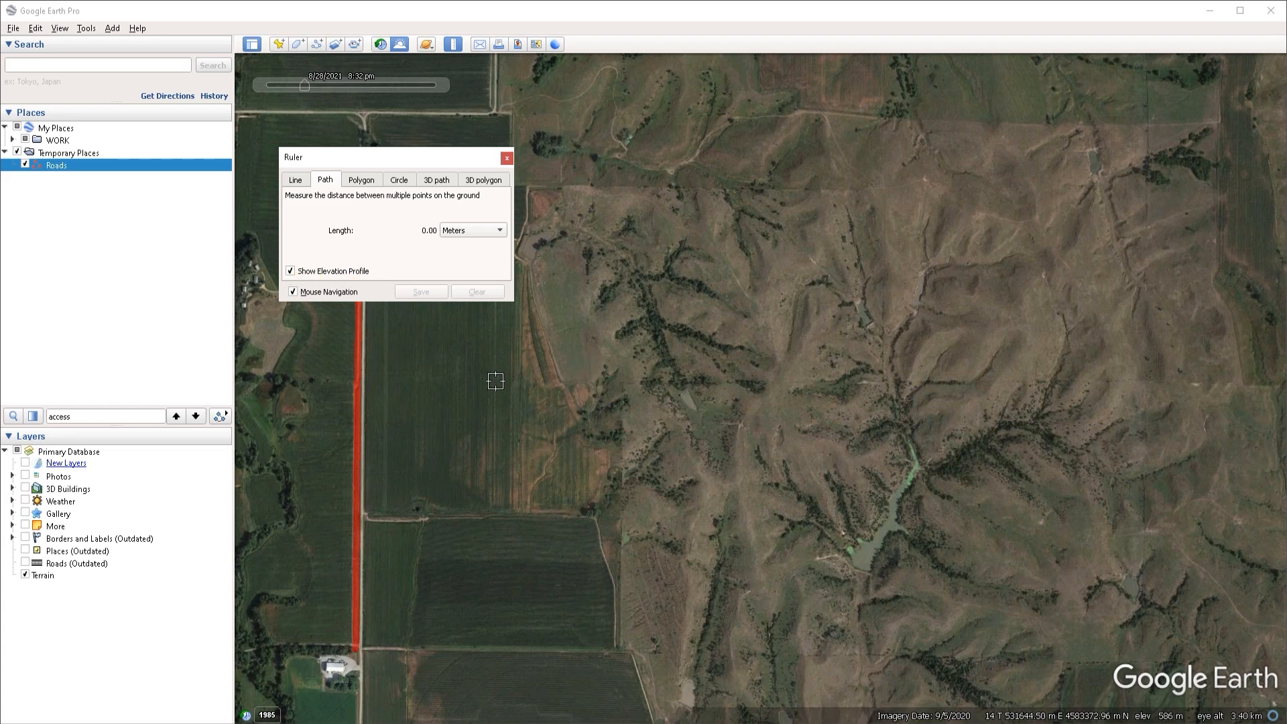
{"action": "left_click", "coordinate": [294, 273]}
- Measure a three-point path about 1,700 m long from the field edge across the hills and start saving it as a path
{"action": "left_click", "coordinate": [551, 417]}
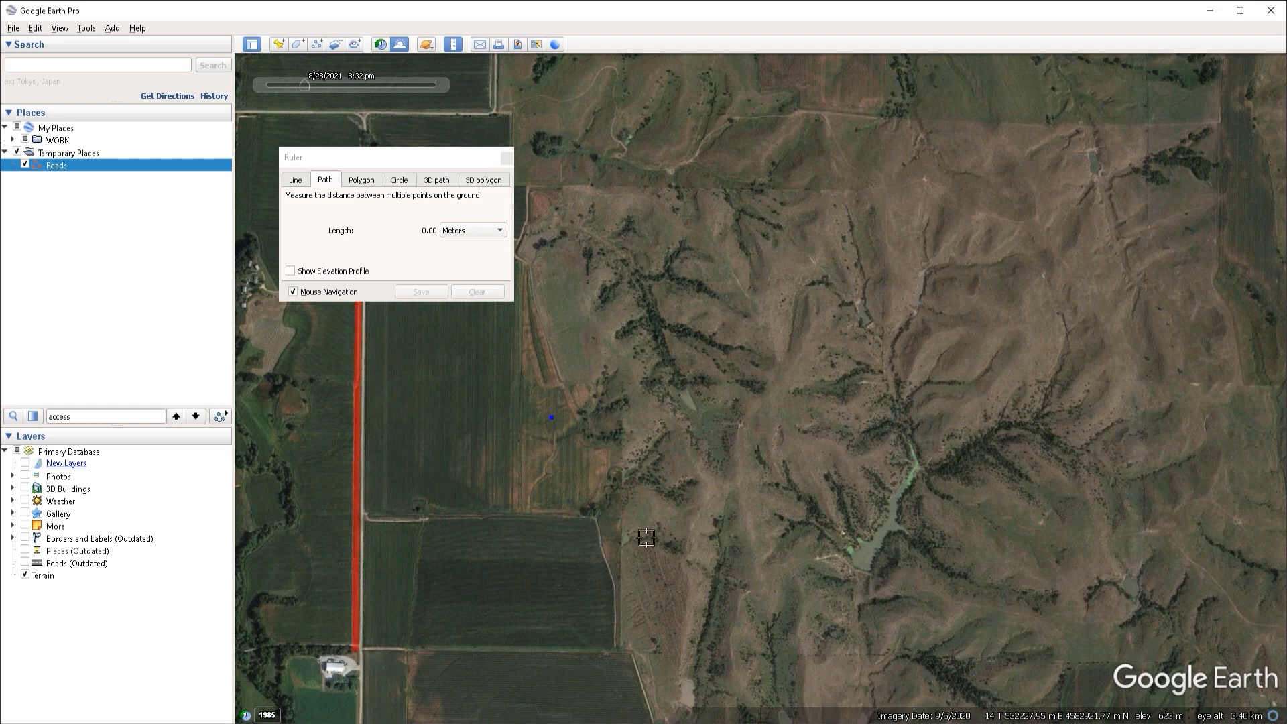
{"action": "left_click", "coordinate": [842, 328]}
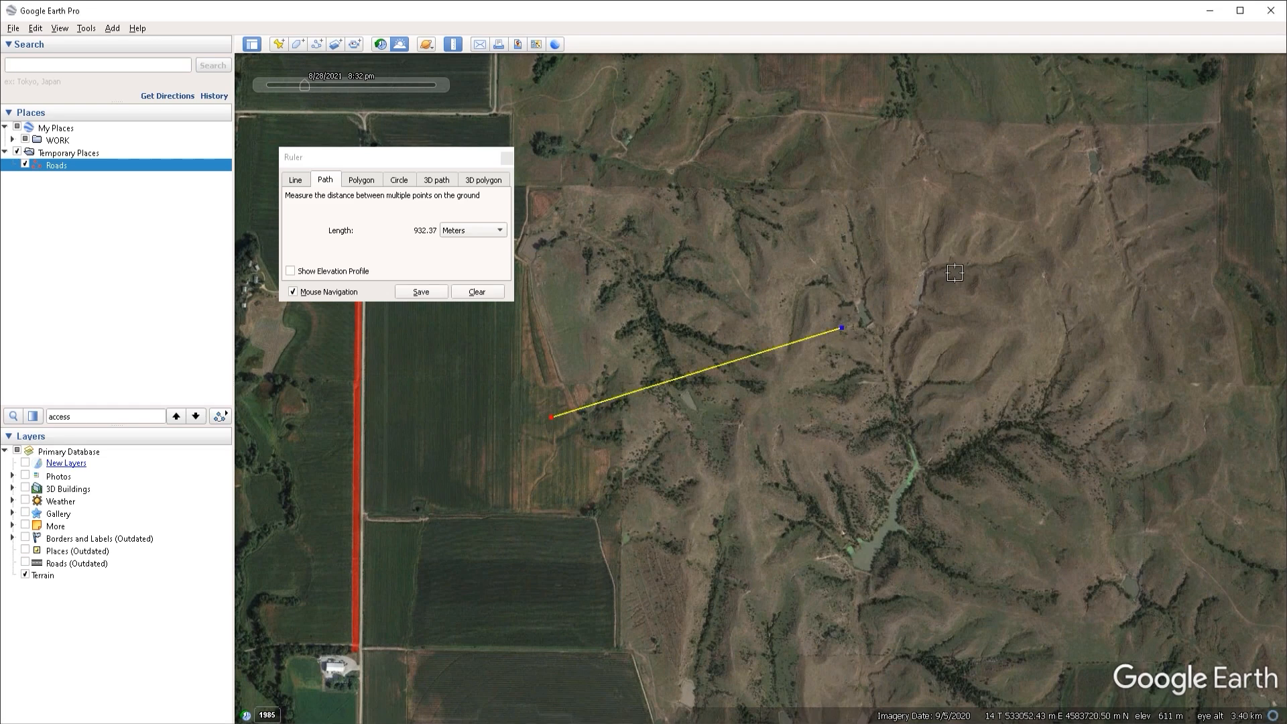
{"action": "left_click", "coordinate": [1086, 354]}
{"action": "left_click_drag", "start_coordinate": [843, 328], "coordinate": [788, 324]}
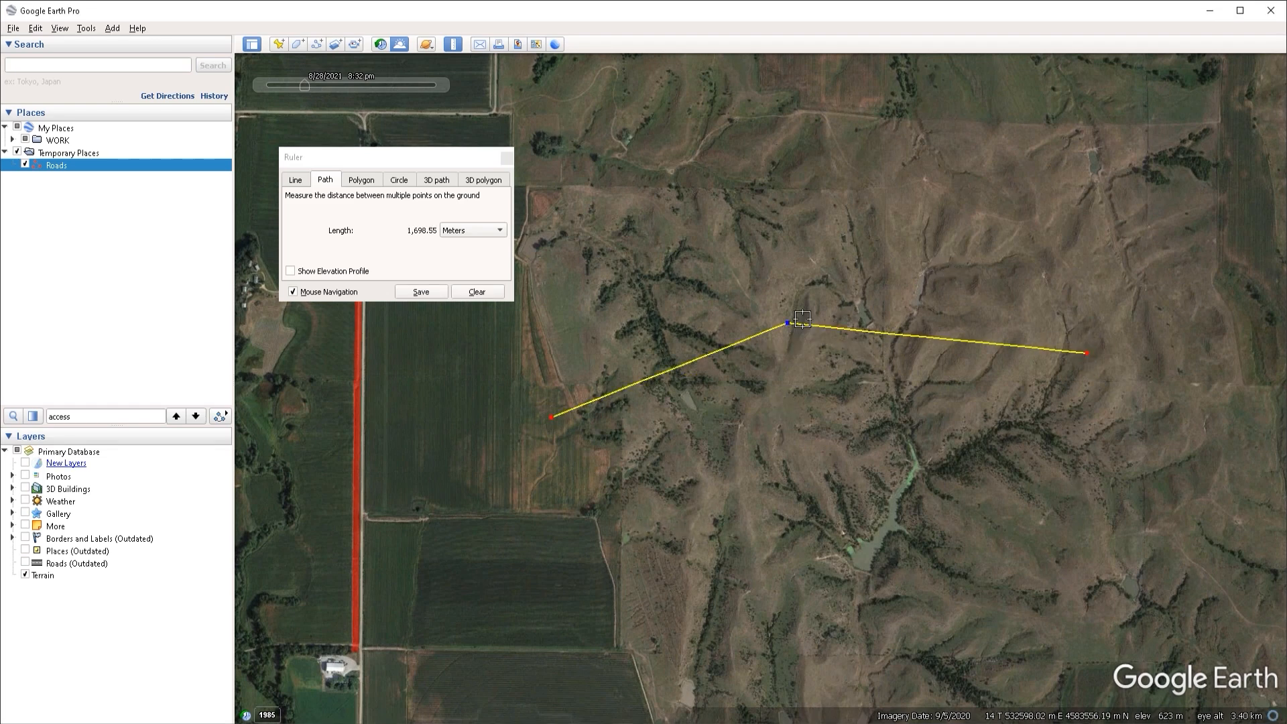
{"action": "left_click", "coordinate": [419, 293]}
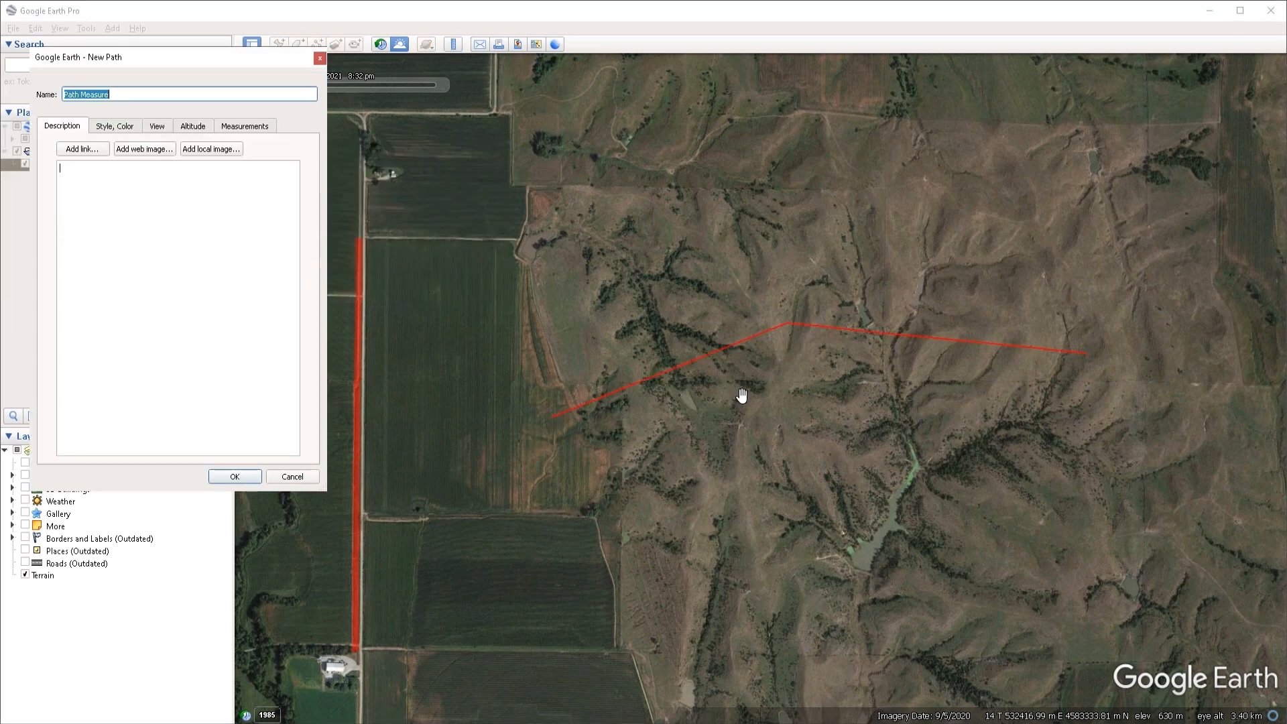
- Examine the link and web image URL entries available for the measured path's description
{"action": "left_click", "coordinate": [246, 277]}
{"action": "left_click", "coordinate": [77, 154]}
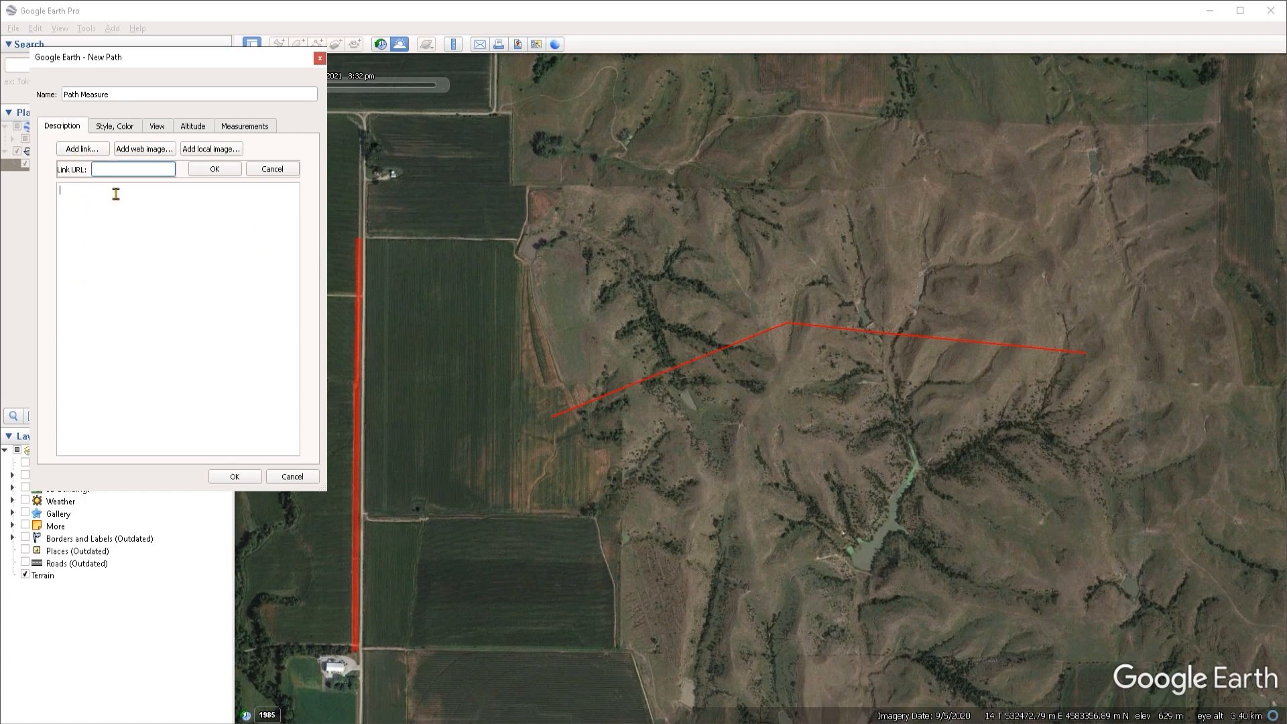
{"action": "left_click", "coordinate": [97, 170]}
{"action": "left_click", "coordinate": [132, 153]}
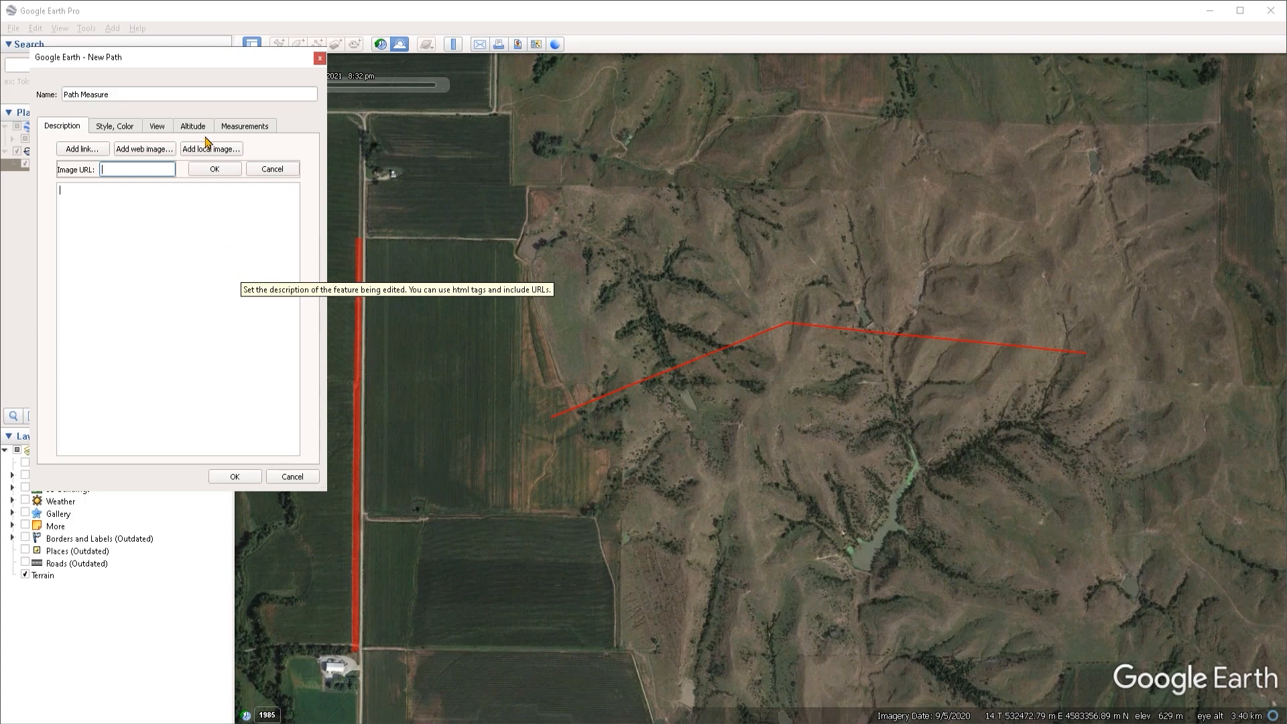
{"action": "left_click", "coordinate": [222, 244]}
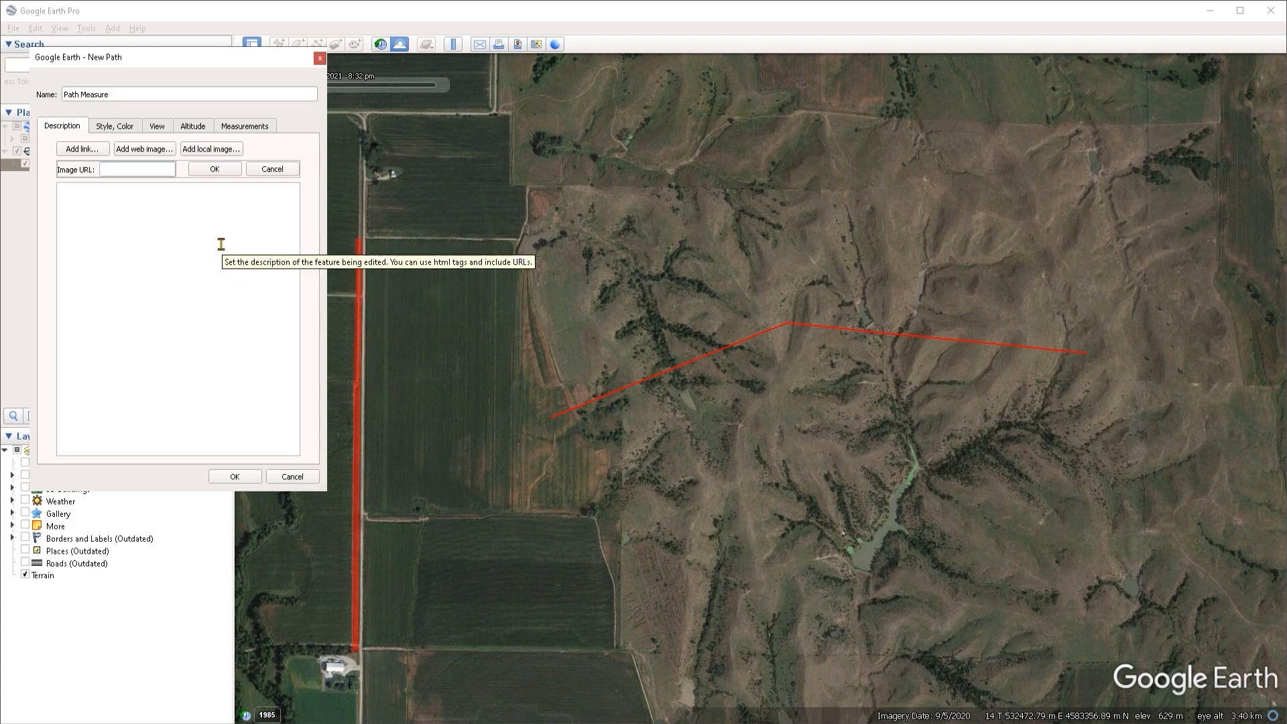
- Add the local images 1.jpg, 2.jpg and 3.jpg from the Desktop to the measured path's description and save the path
{"action": "left_click", "coordinate": [210, 149]}
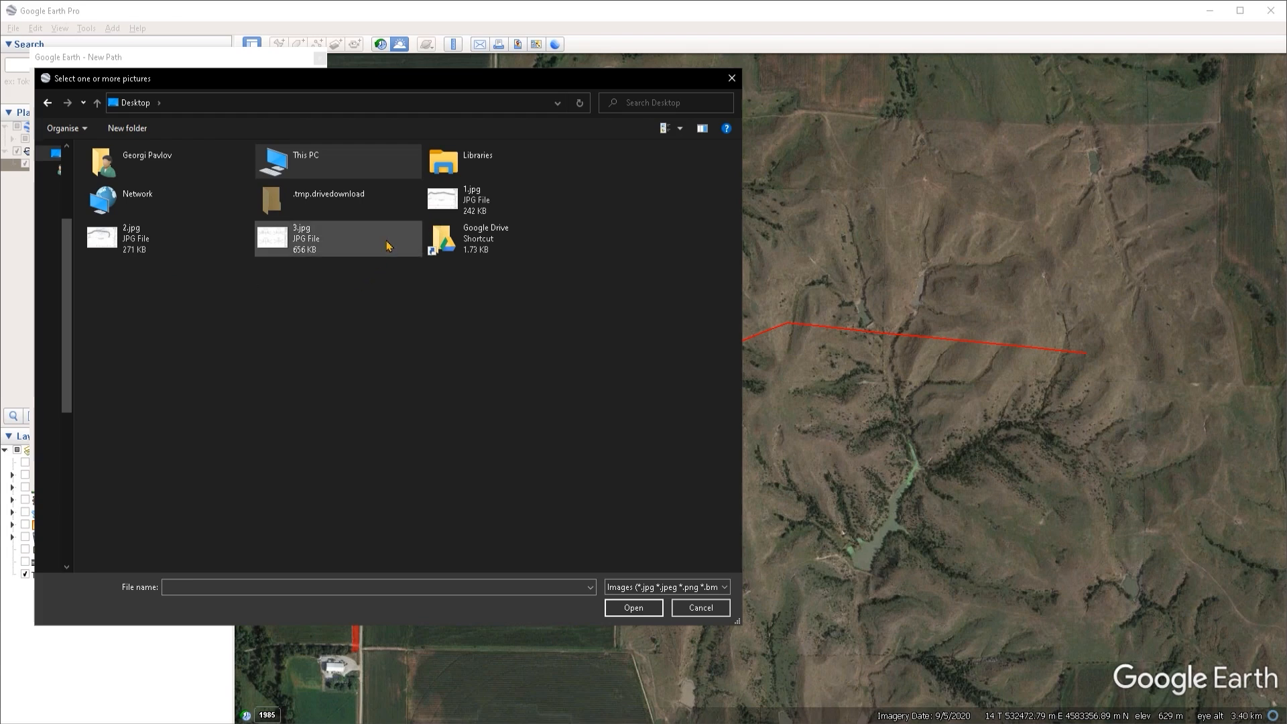
{"action": "left_click", "coordinate": [456, 204]}
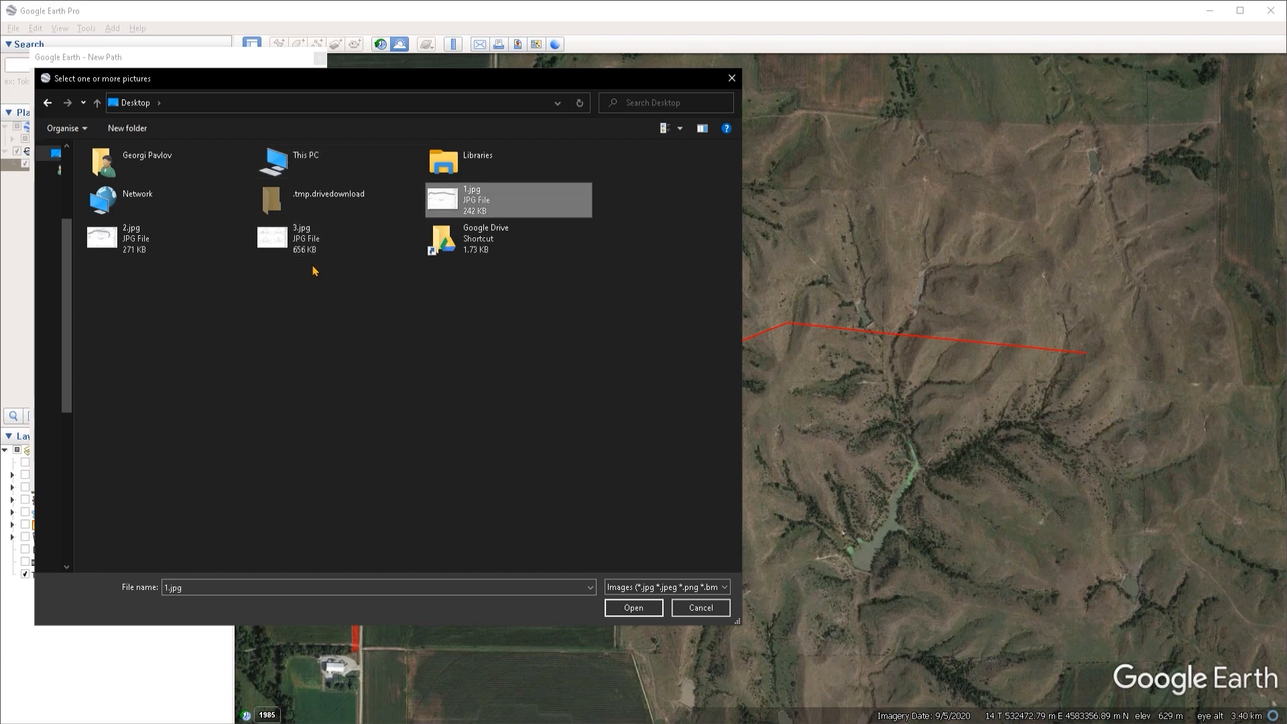
{"action": "left_click", "coordinate": [289, 248], "text": "shift"}
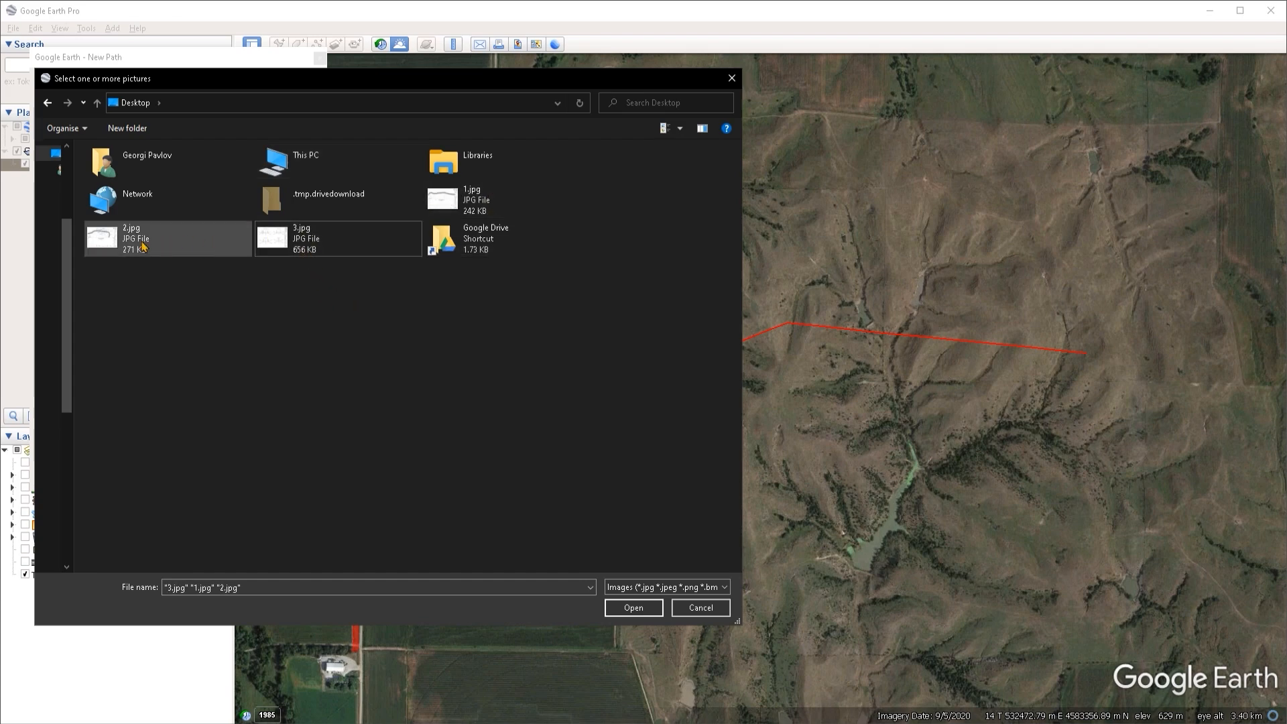
{"action": "left_click", "coordinate": [470, 201]}
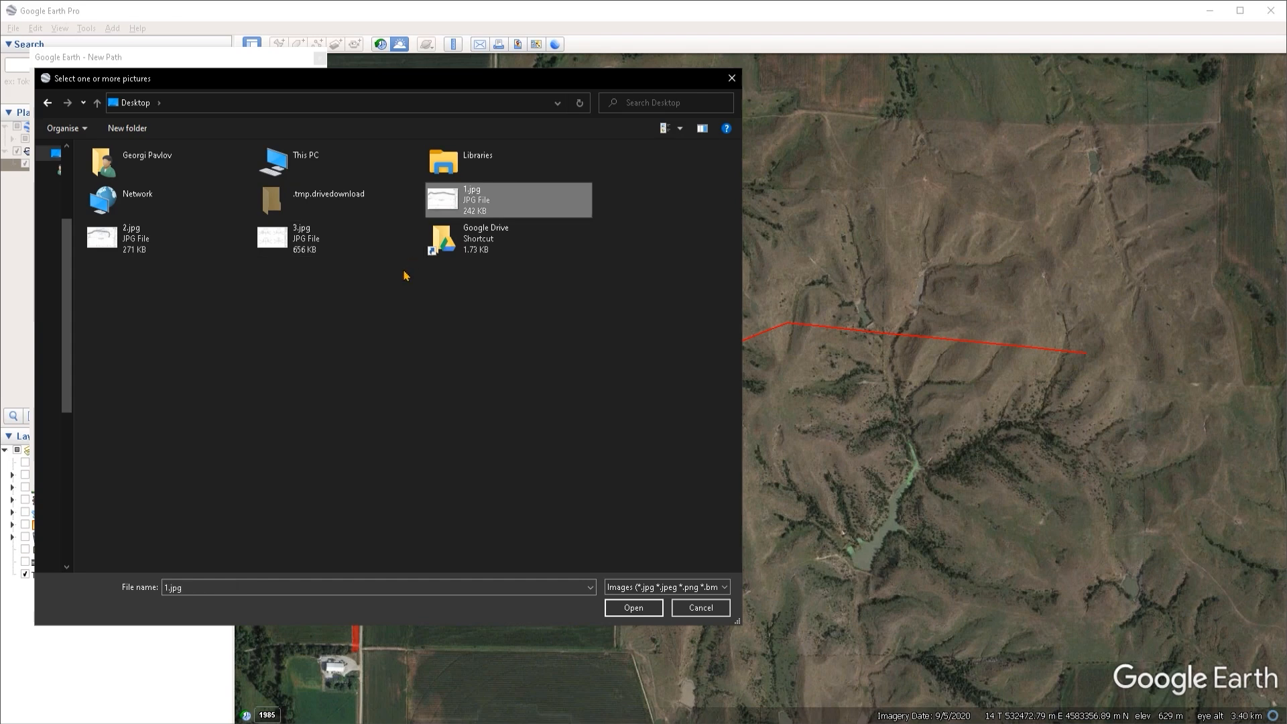
{"action": "left_click", "coordinate": [319, 245], "text": "shift"}
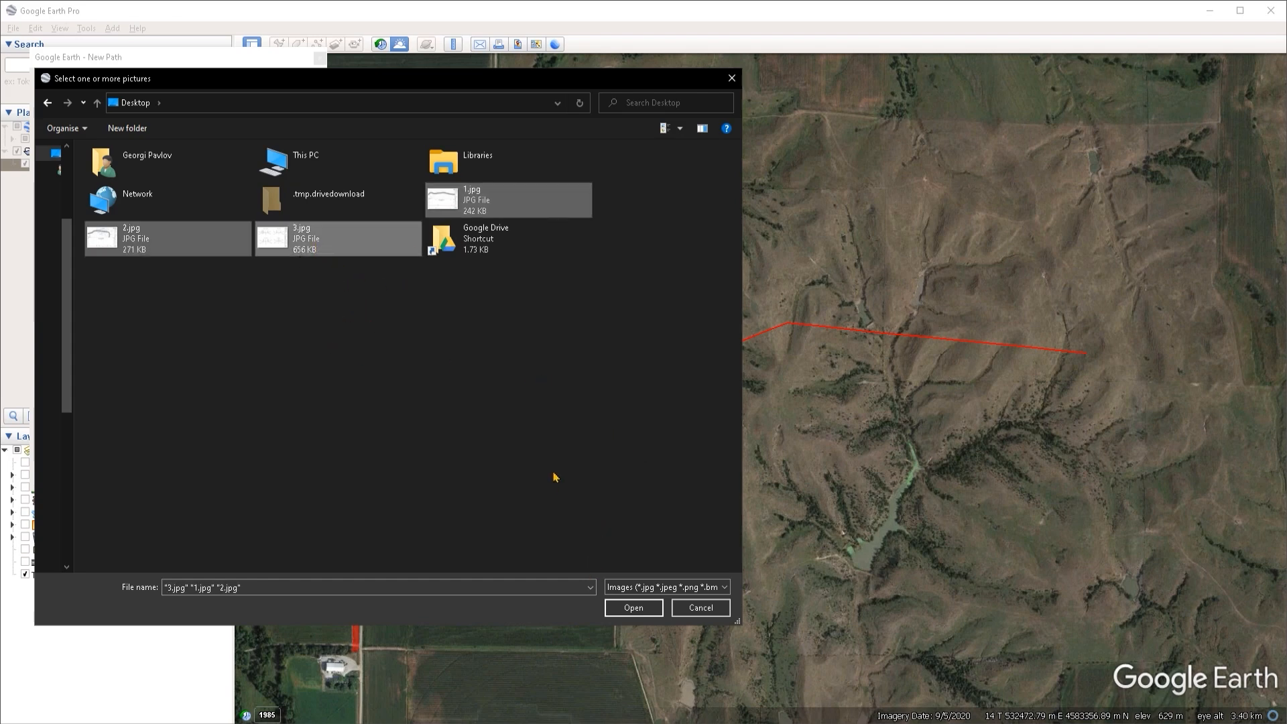
{"action": "left_click", "coordinate": [639, 616]}
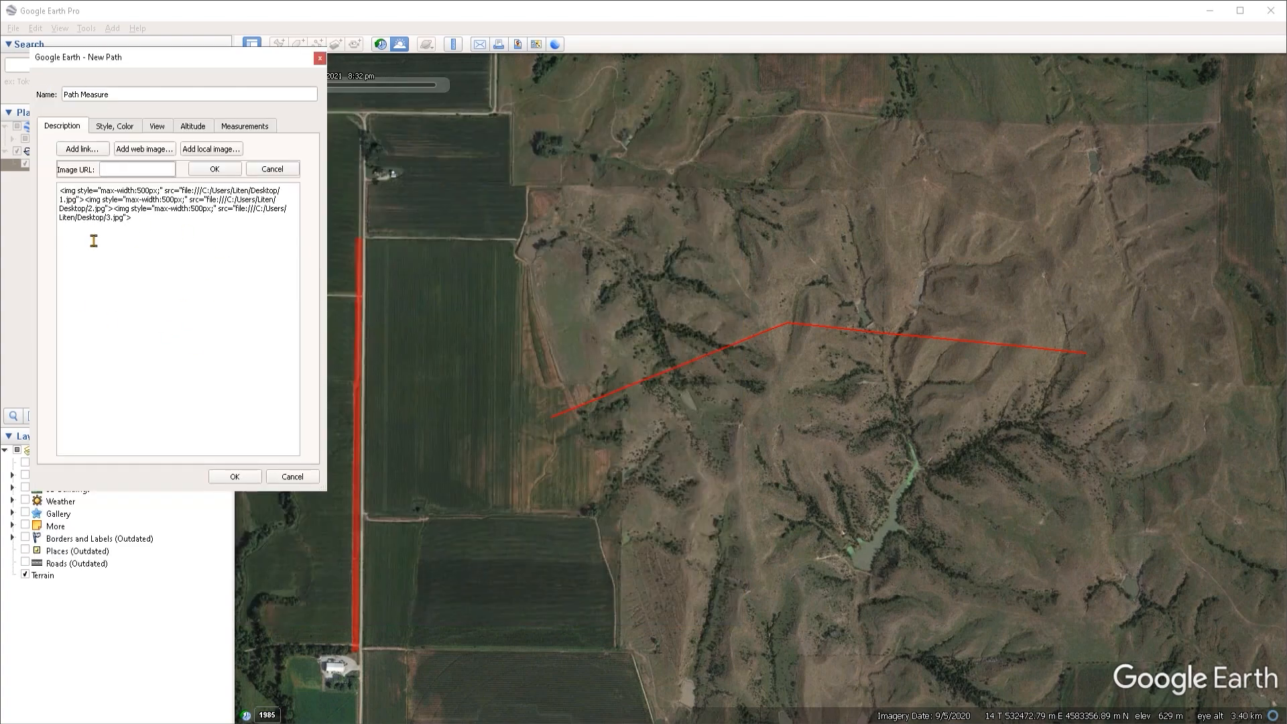
{"action": "left_click", "coordinate": [235, 477]}
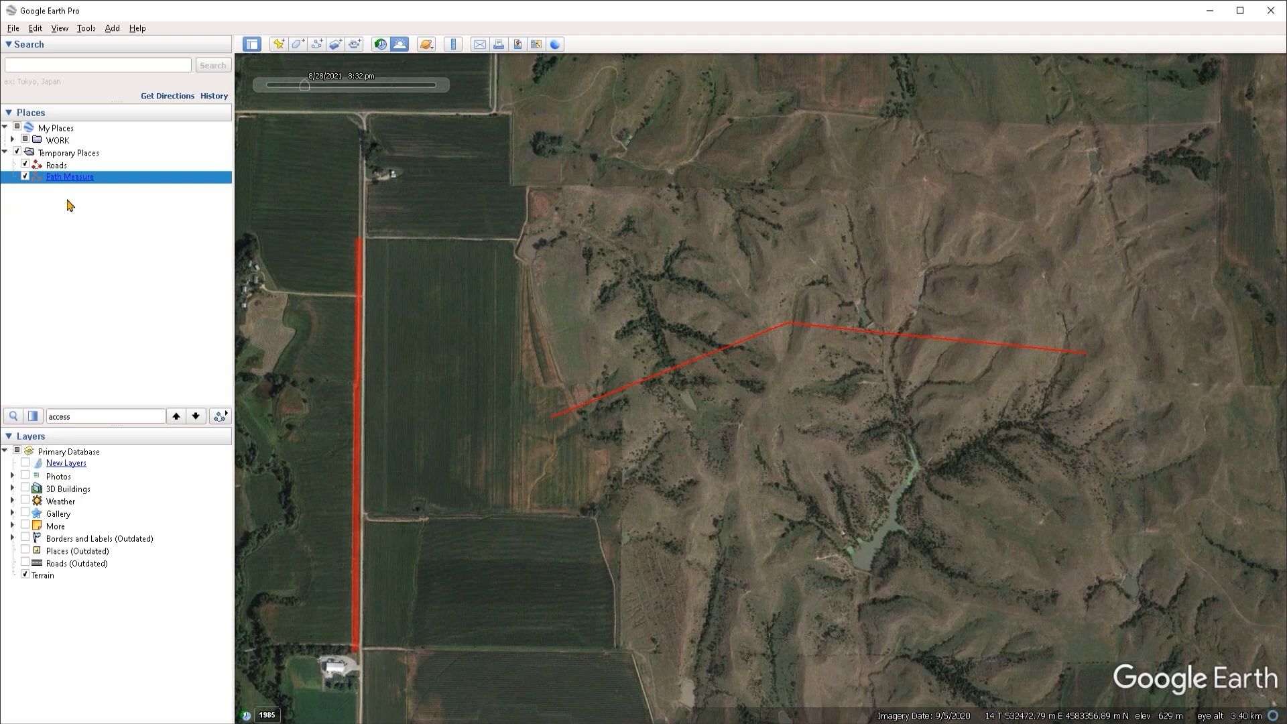
- Examine the images in the Path Measure description, view the first road profile drawing at full size, and return to the map
{"action": "left_click", "coordinate": [71, 178]}
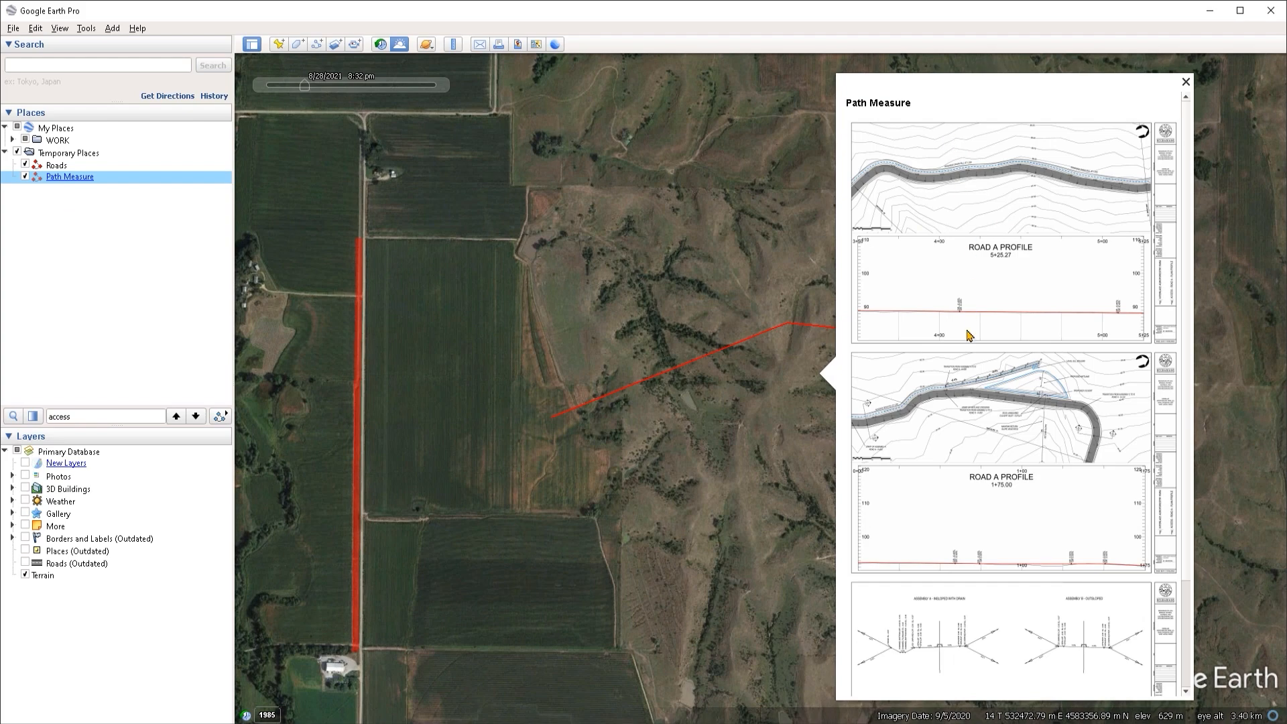
{"action": "scroll", "coordinate": [1080, 322], "scroll_direction": "down", "scroll_amount": 3}
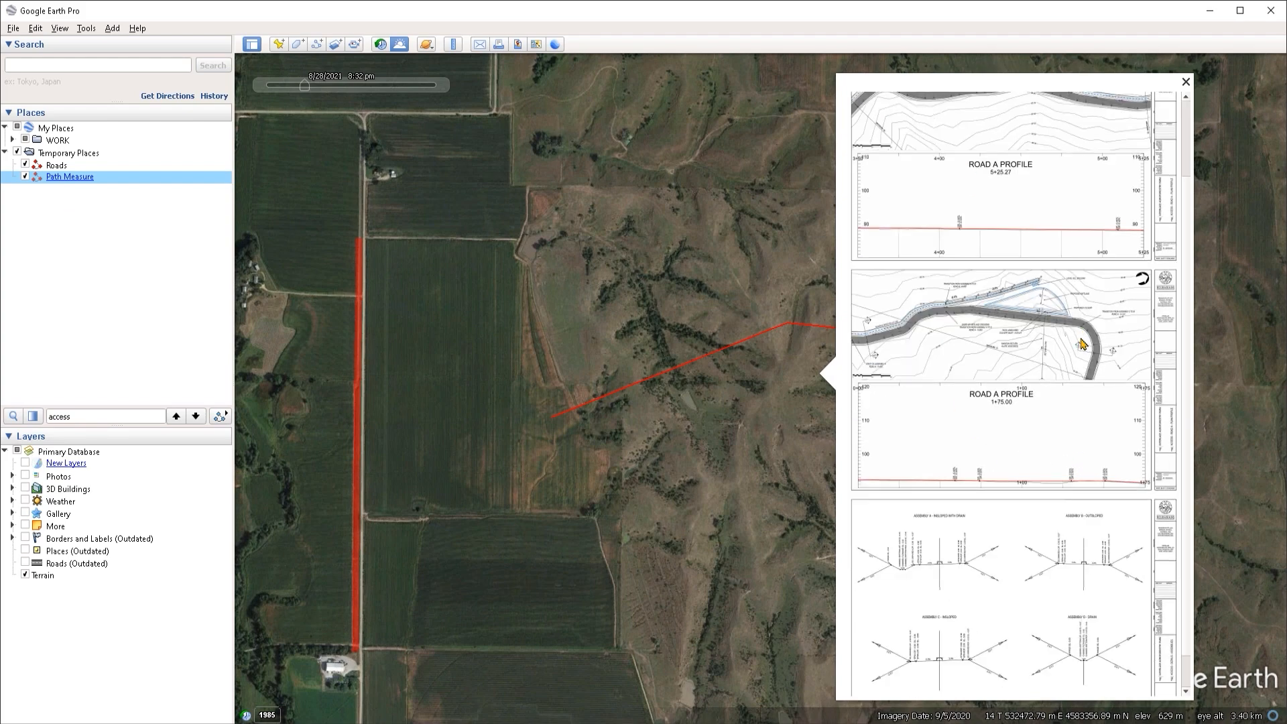
{"action": "scroll", "coordinate": [1038, 341], "scroll_direction": "up", "scroll_amount": 3}
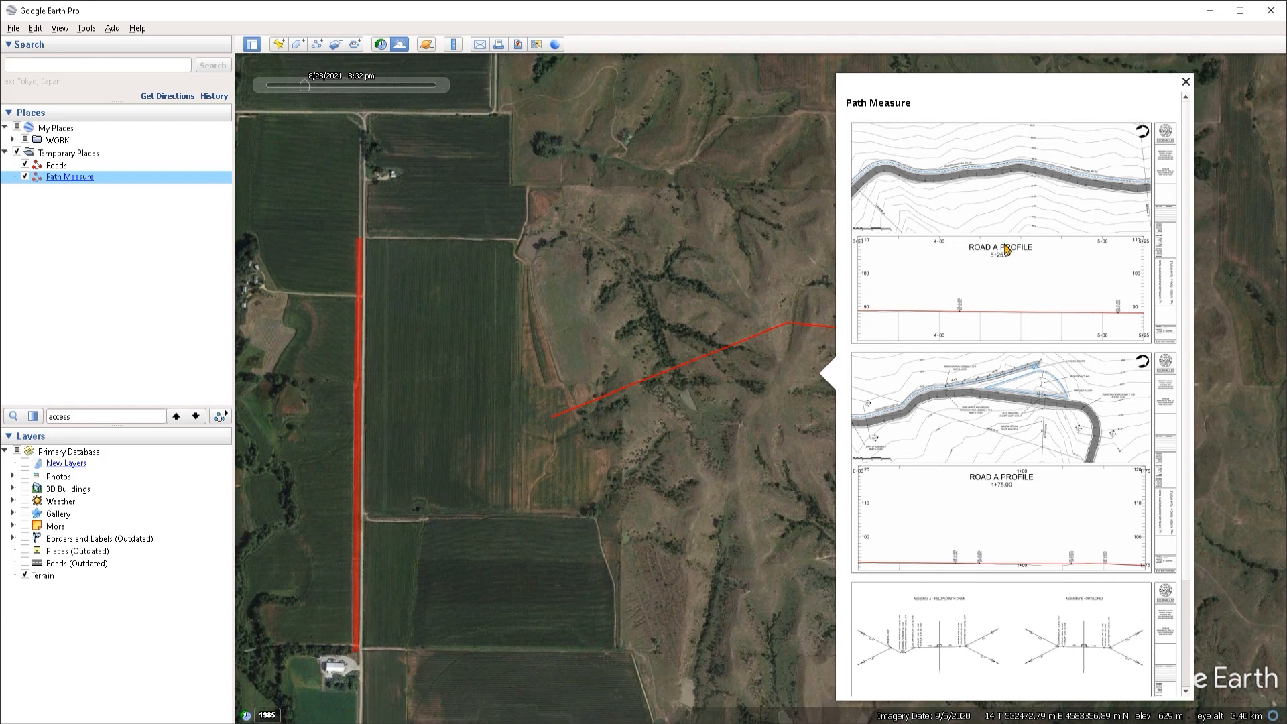
{"action": "right_click", "coordinate": [930, 195]}
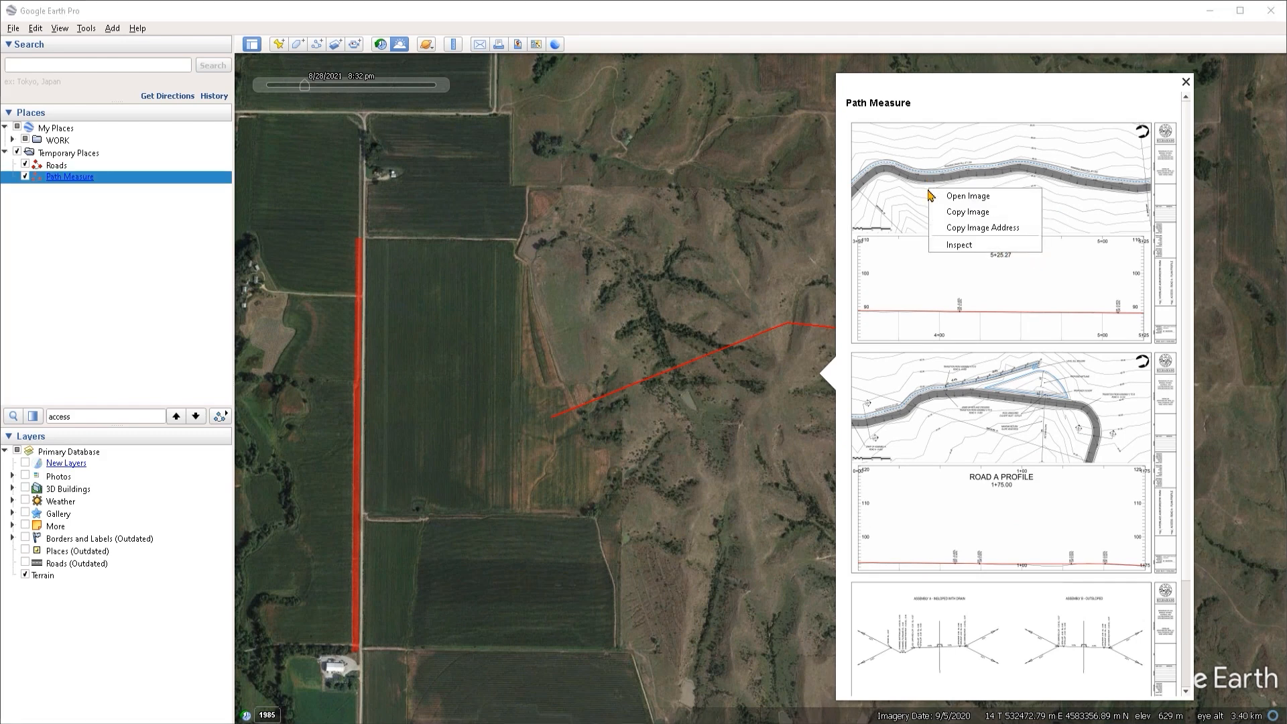
{"action": "left_click", "coordinate": [979, 198]}
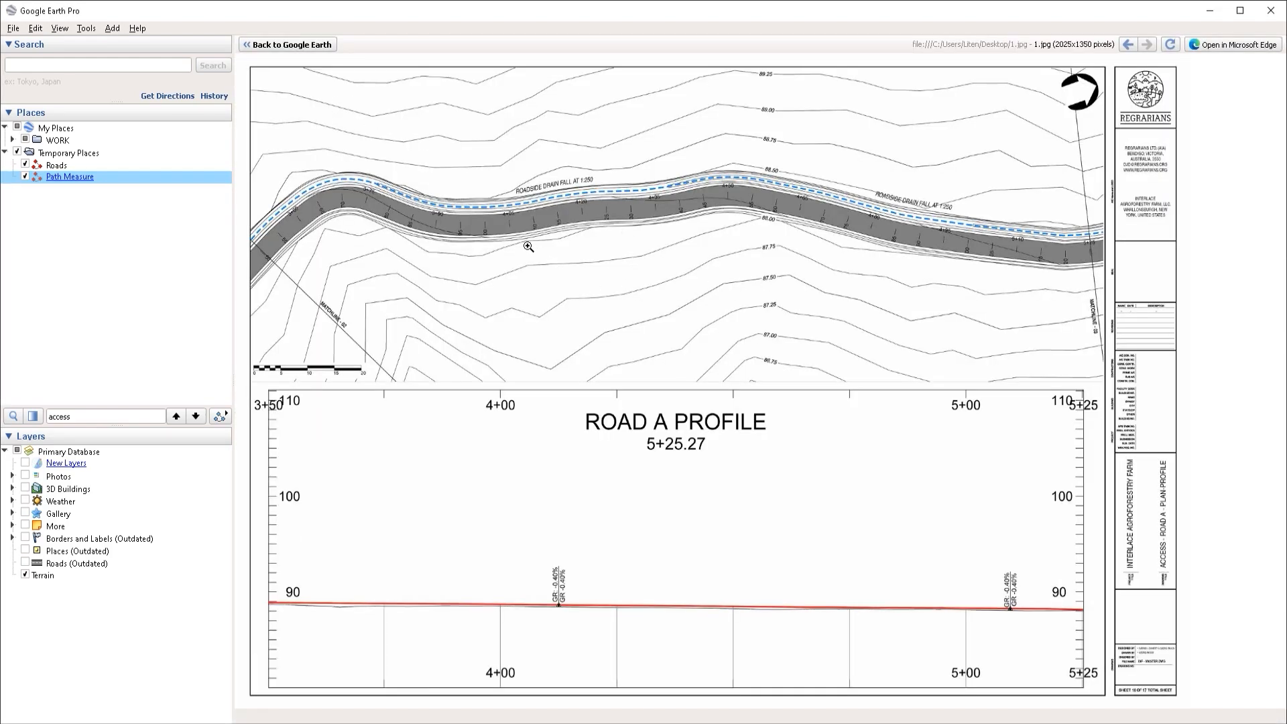
{"action": "left_click", "coordinate": [503, 226]}
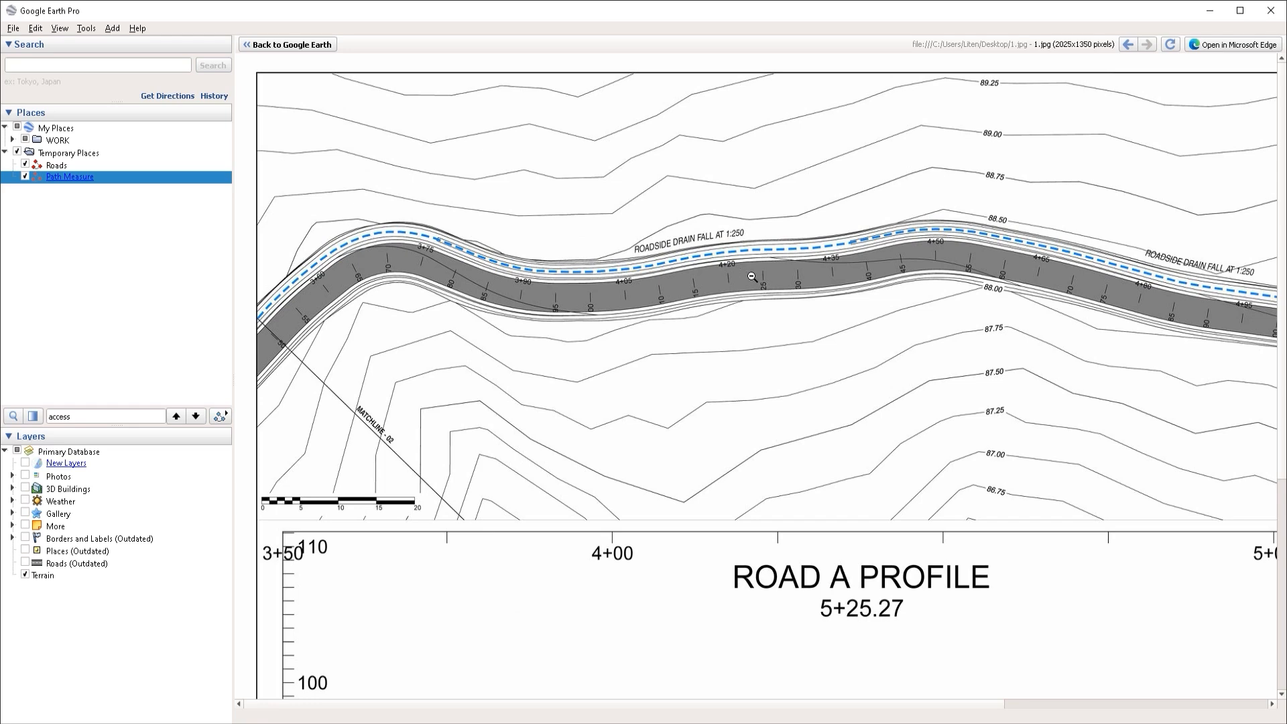
{"action": "mouse_move", "coordinate": [778, 290]}
{"action": "middle_mouse_down"}
{"action": "mouse_move", "coordinate": [825, 319]}
{"action": "mouse_move", "coordinate": [828, 380]}
{"action": "mouse_move", "coordinate": [647, 340]}
{"action": "mouse_move", "coordinate": [663, 205]}
{"action": "mouse_move", "coordinate": [684, 177]}
{"action": "middle_mouse_up"}
{"action": "left_click", "coordinate": [713, 208]}
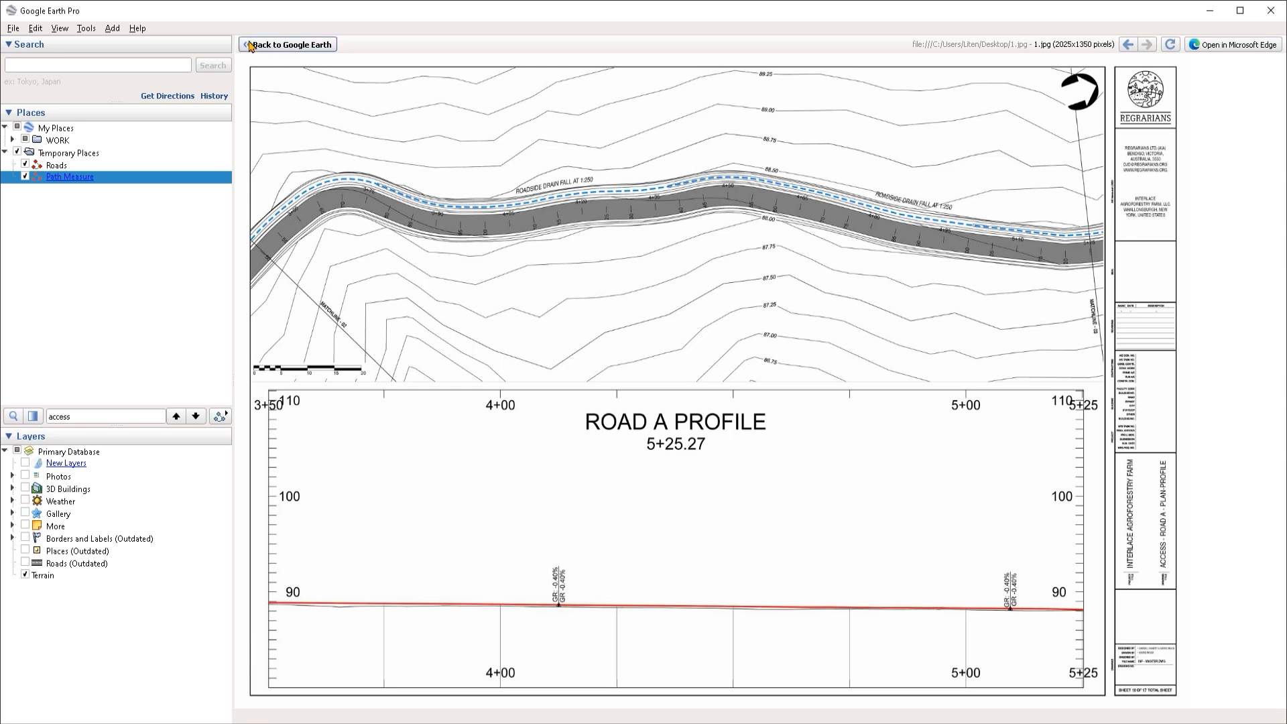
{"action": "left_click", "coordinate": [305, 45]}
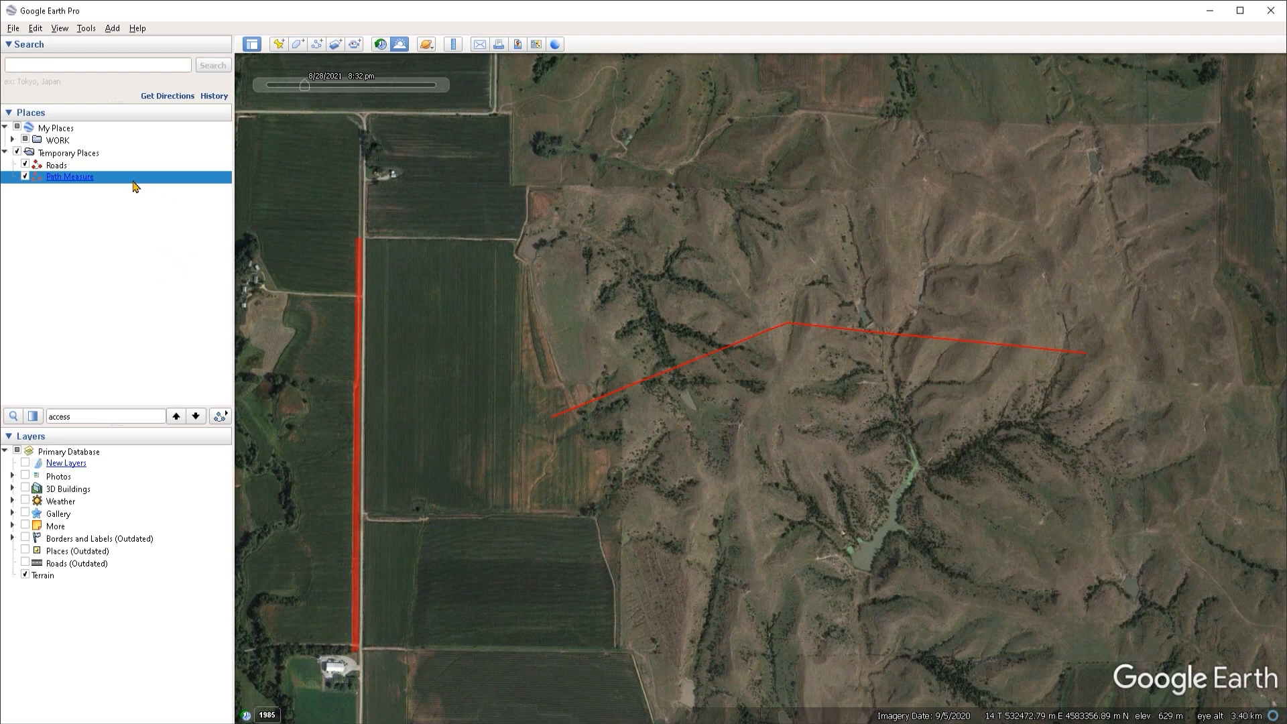
- Save the measured path to the Desktop as Path Measure.kmz in Kmz format
{"action": "right_click", "coordinate": [785, 331]}
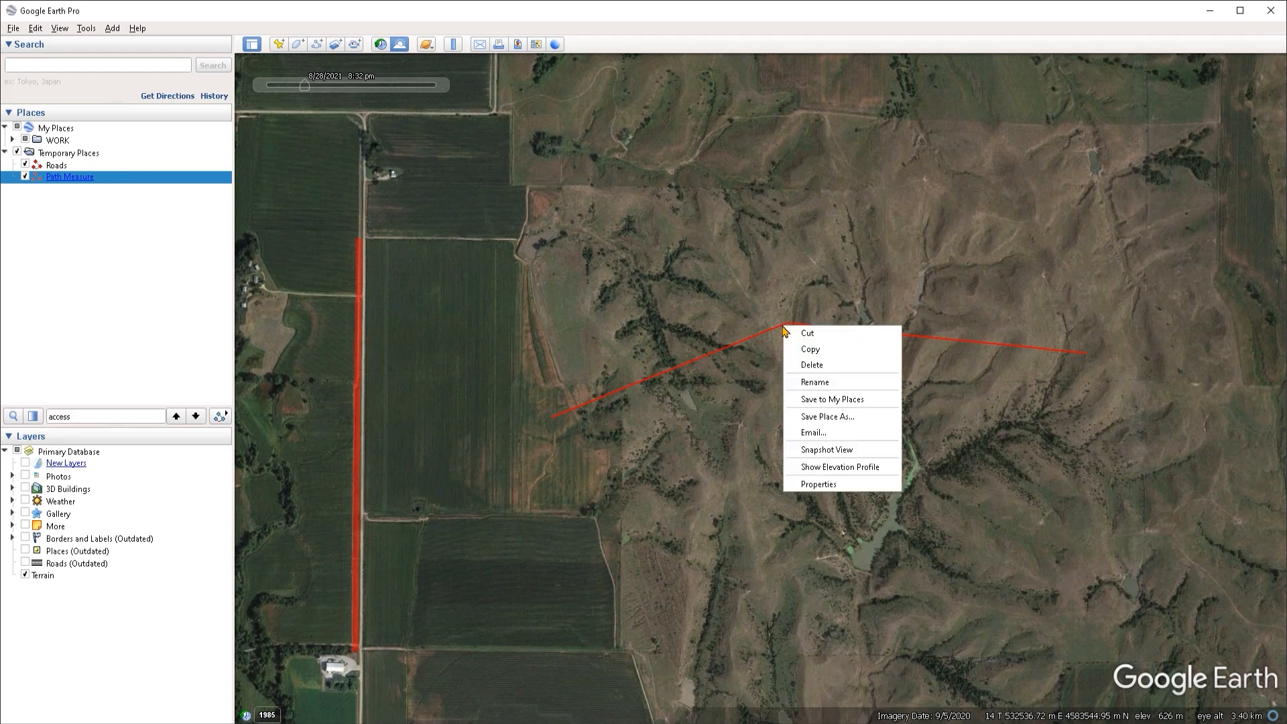
{"action": "left_click", "coordinate": [863, 424]}
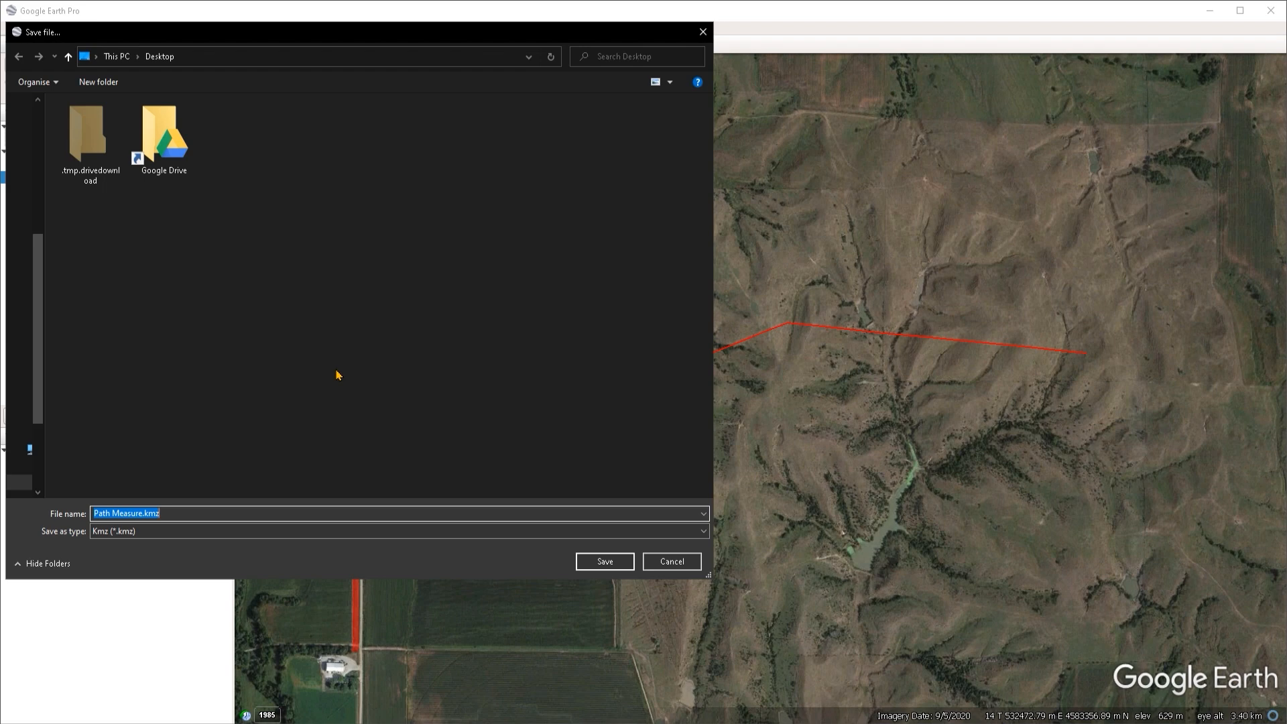
{"action": "left_click", "coordinate": [112, 533]}
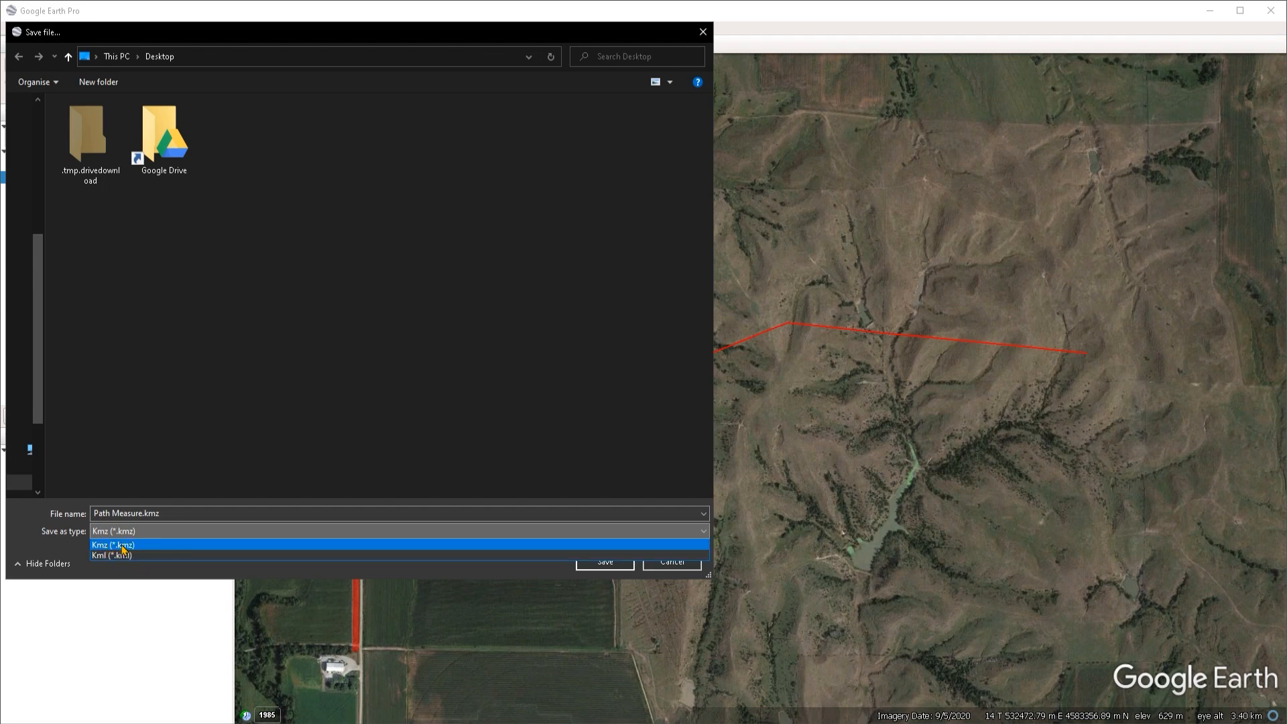
{"action": "left_click", "coordinate": [122, 548]}
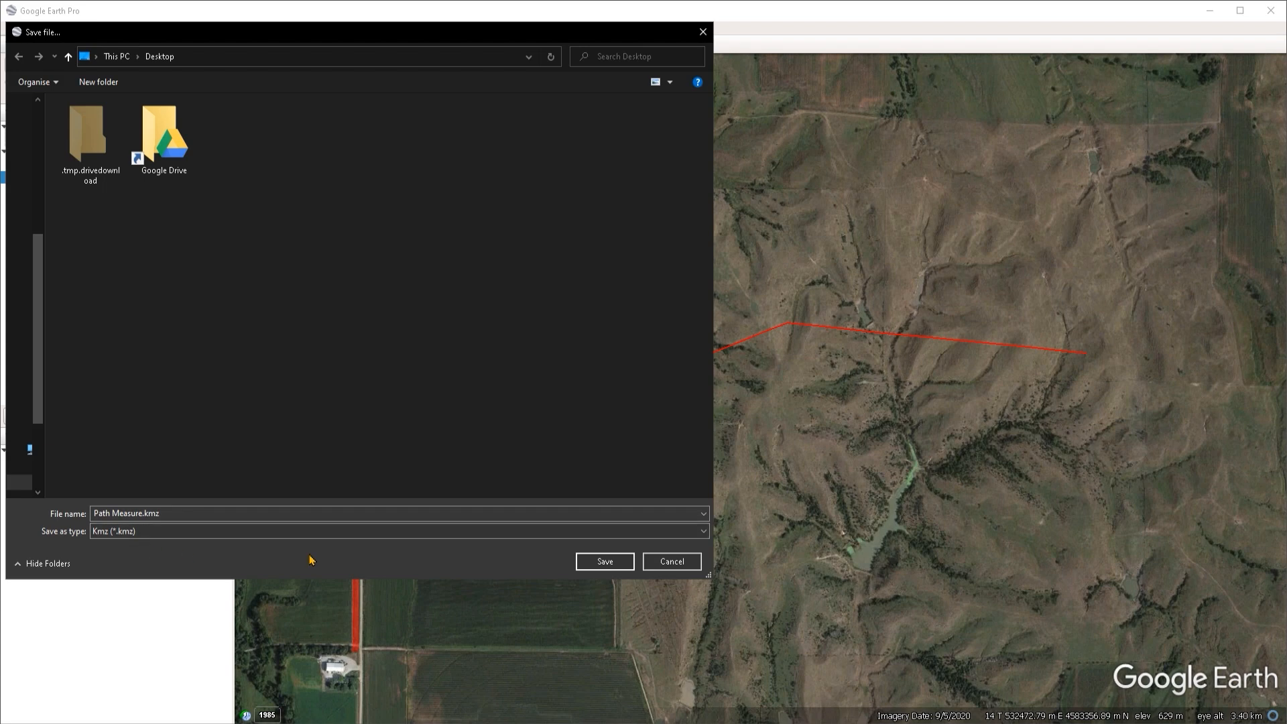
{"action": "left_click", "coordinate": [605, 561]}
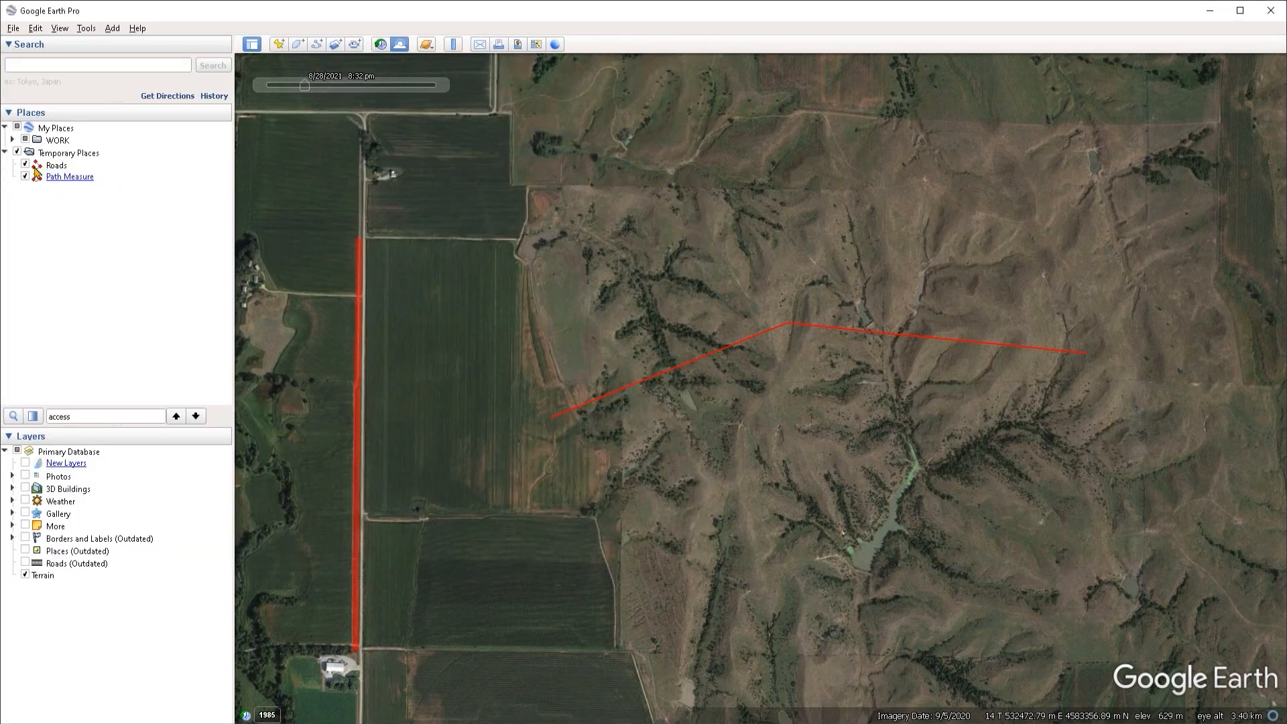
- Delete both the Roads and Path Measure paths from Temporary Places
{"action": "left_click", "coordinate": [120, 182]}
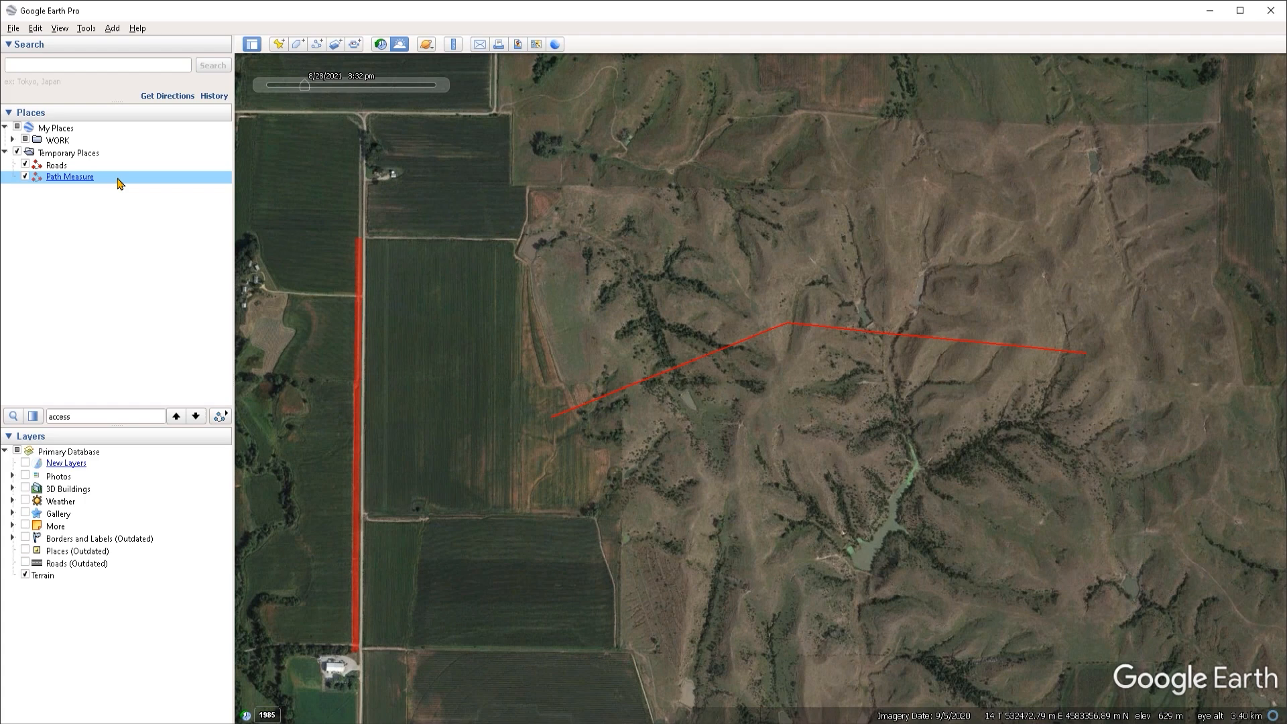
{"action": "left_click", "coordinate": [74, 167], "text": "shift"}
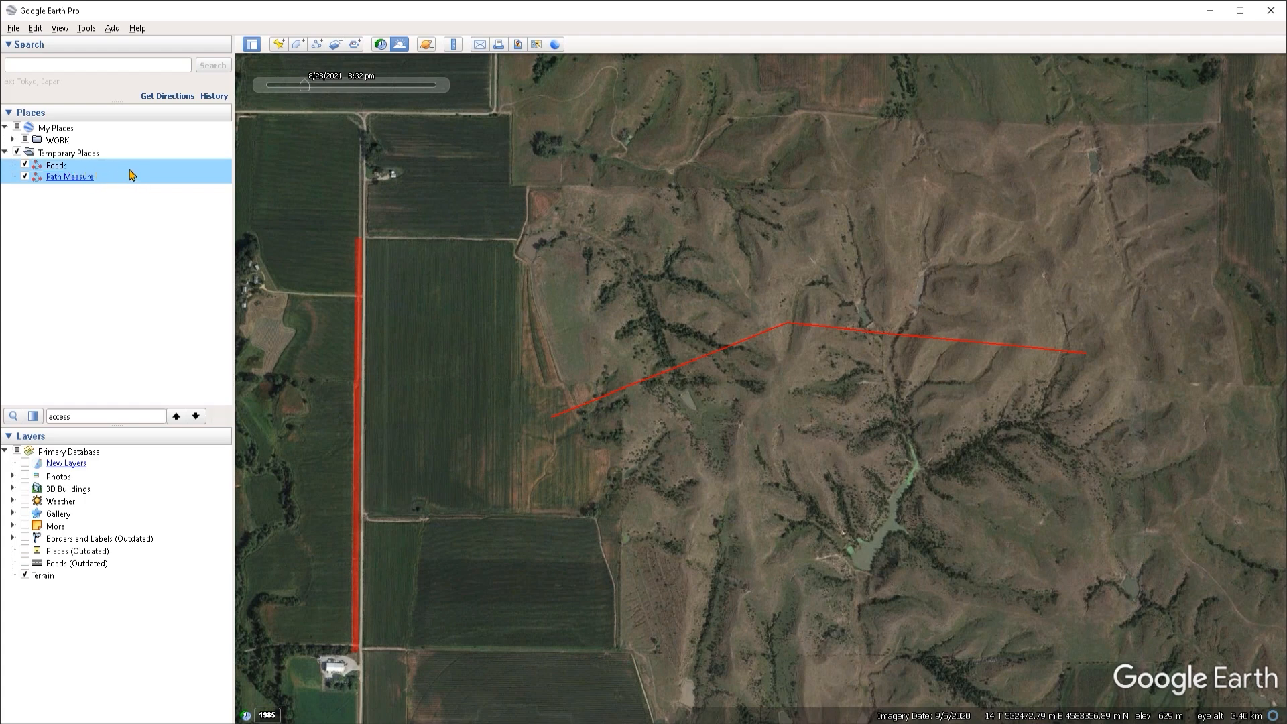
{"action": "right_click", "coordinate": [109, 167]}
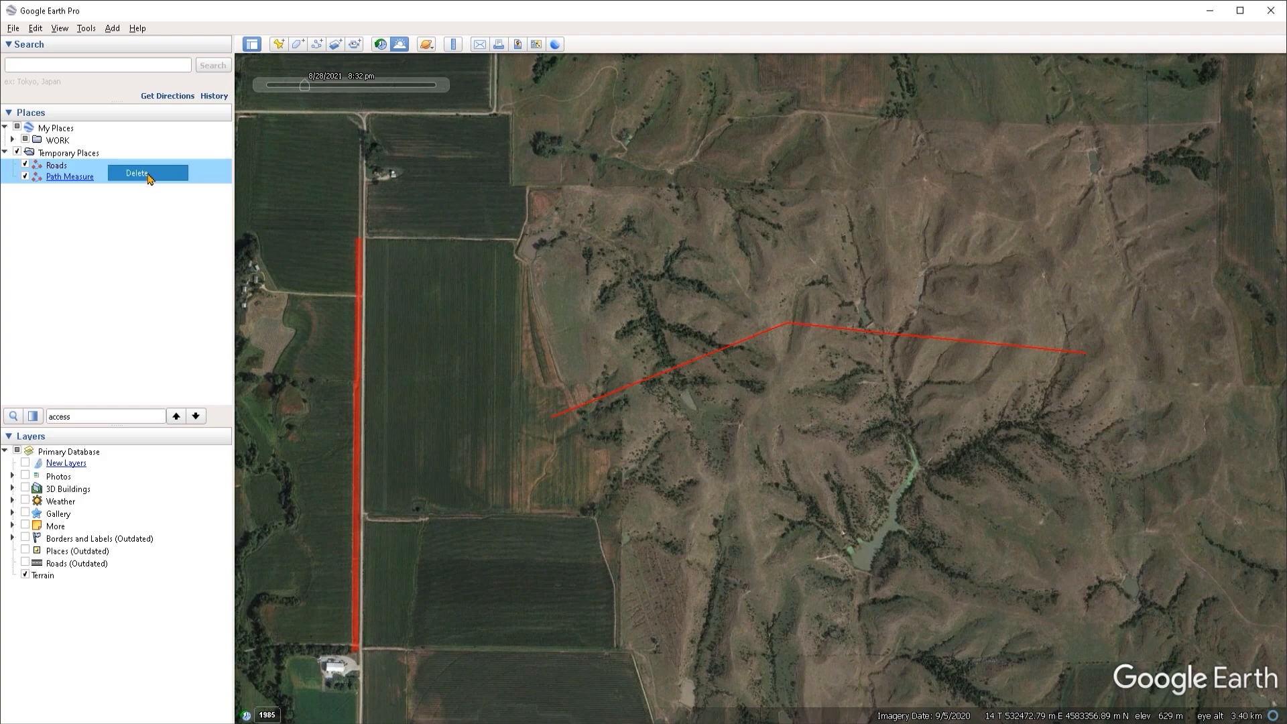
{"action": "left_click", "coordinate": [149, 176]}
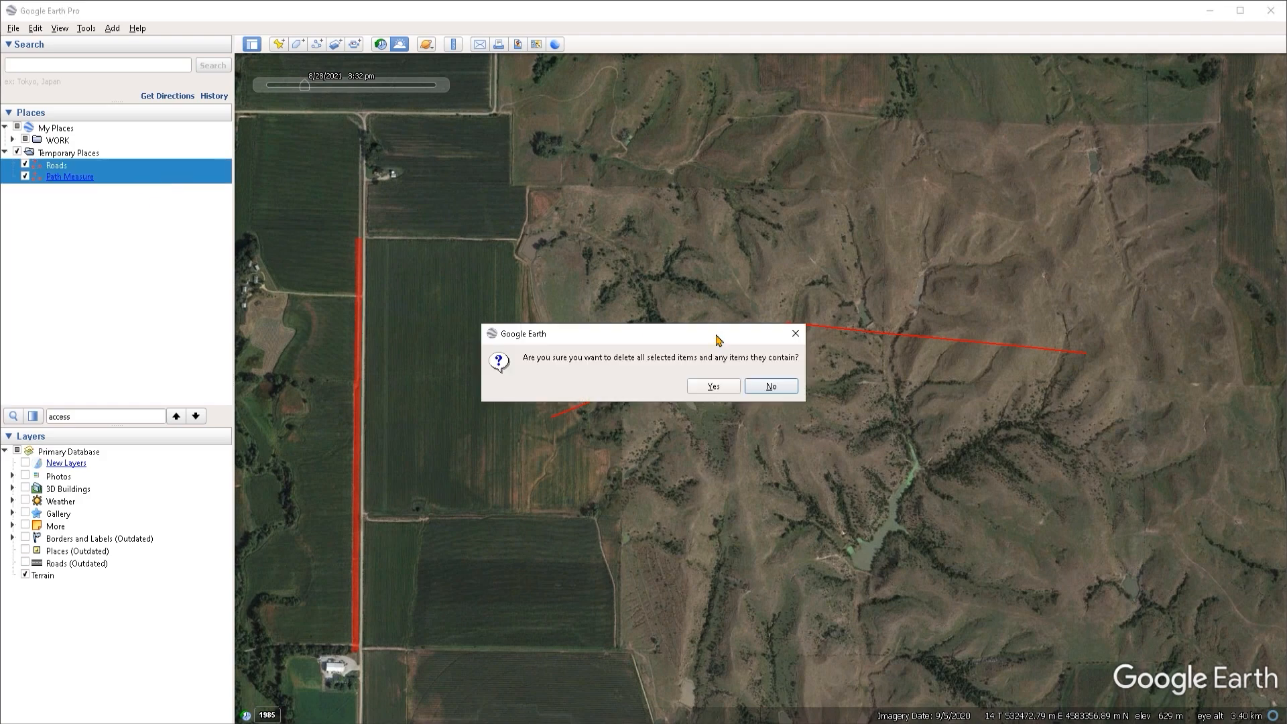
{"action": "left_click", "coordinate": [713, 387]}
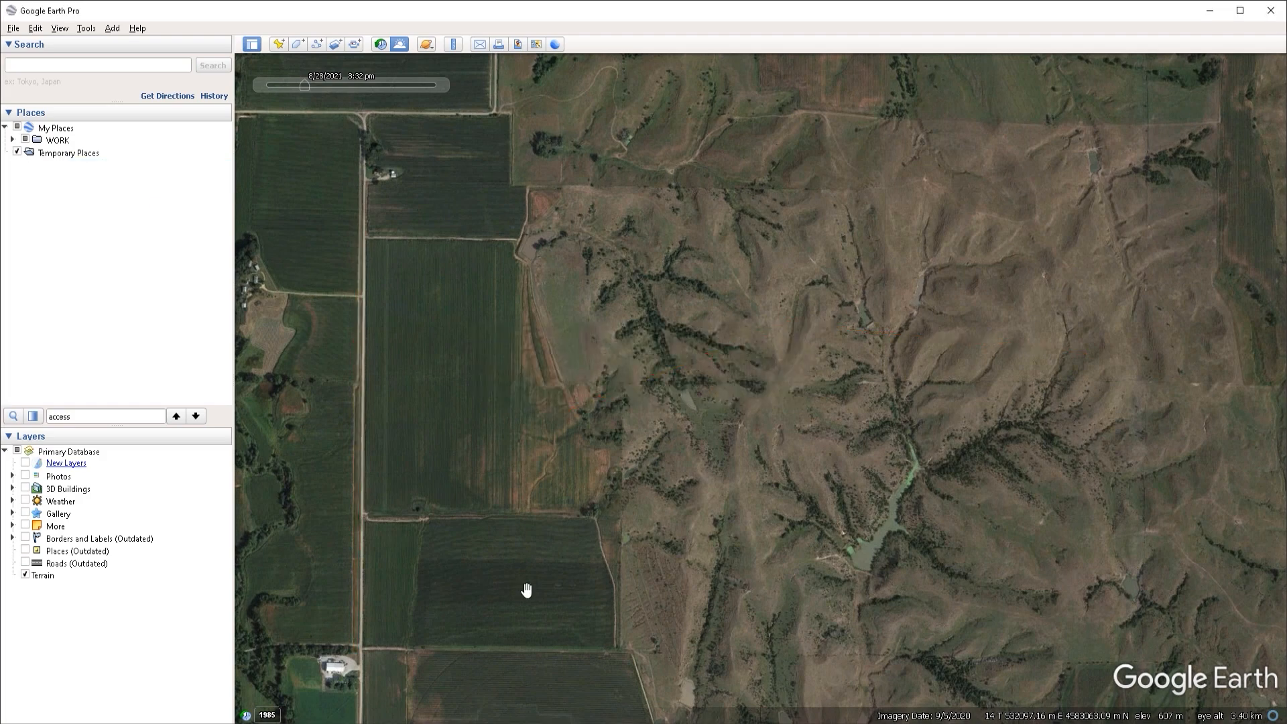
- Switch to File Explorer, load Path Measure.kmz from the Desktop into Google Earth, and minimize the Explorer window
{"action": "key", "text": "alt+Tab"}
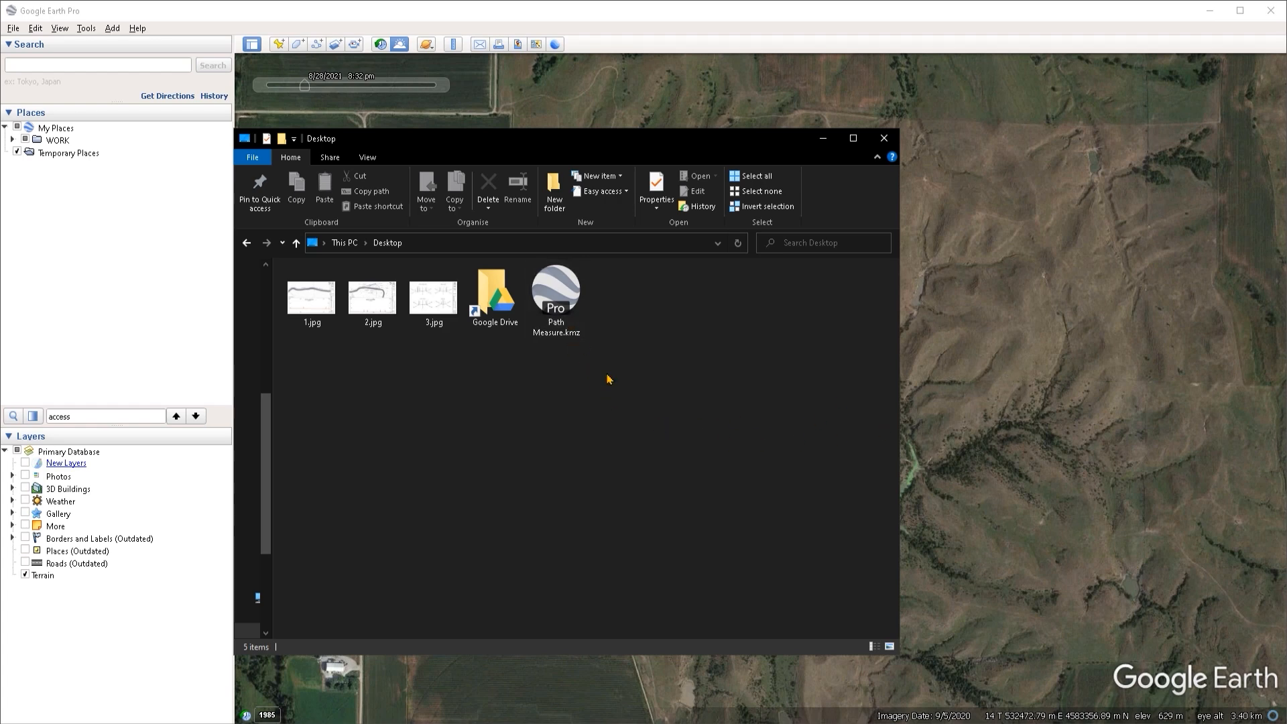
{"action": "left_click", "coordinate": [560, 317]}
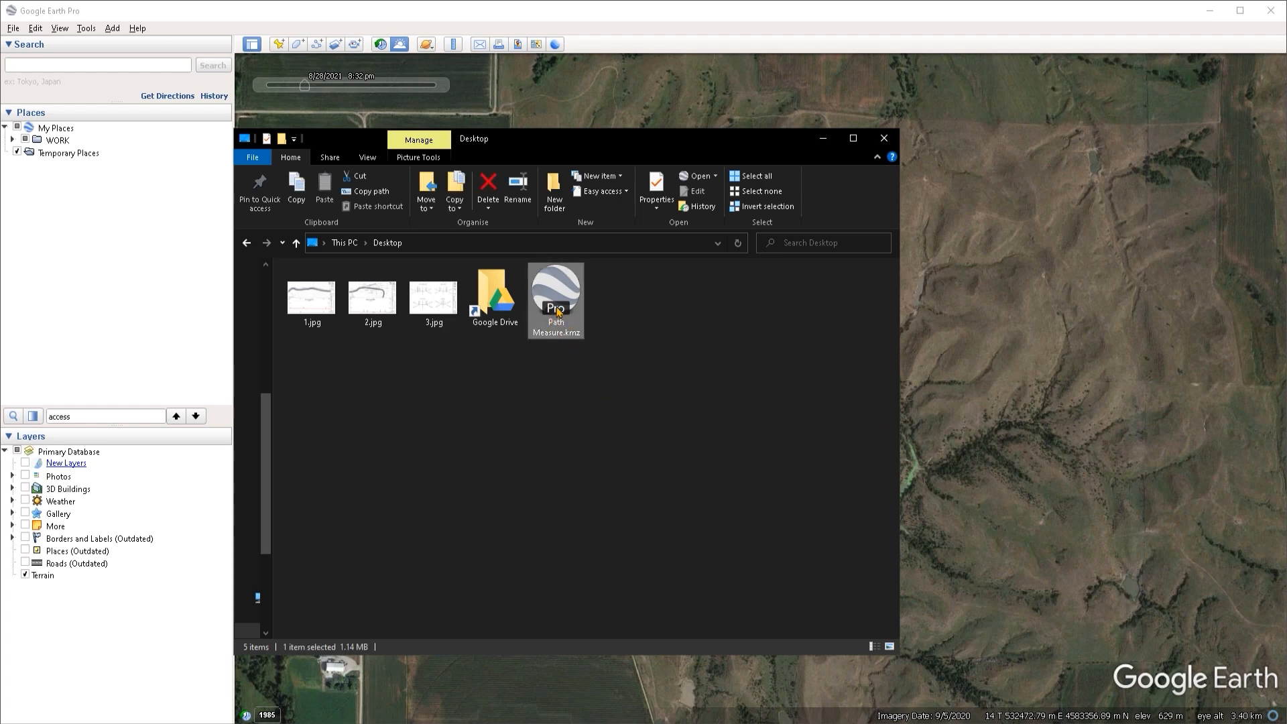
{"action": "left_click_drag", "start_coordinate": [560, 317], "coordinate": [969, 366]}
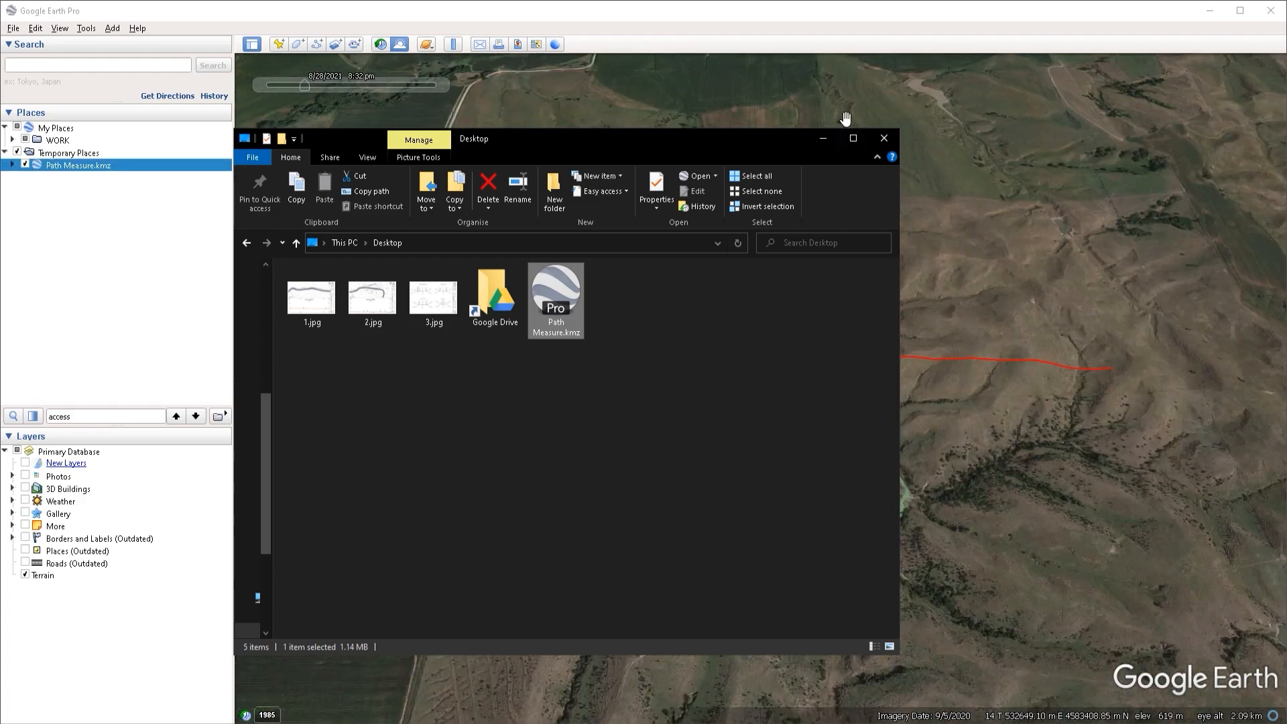
{"action": "left_click", "coordinate": [822, 139]}
- Review the description images of the reloaded path and expand Path Measure.kmz to show the path it contains
{"action": "middle_click_drag", "start_coordinate": [739, 487], "coordinate": [718, 415]}
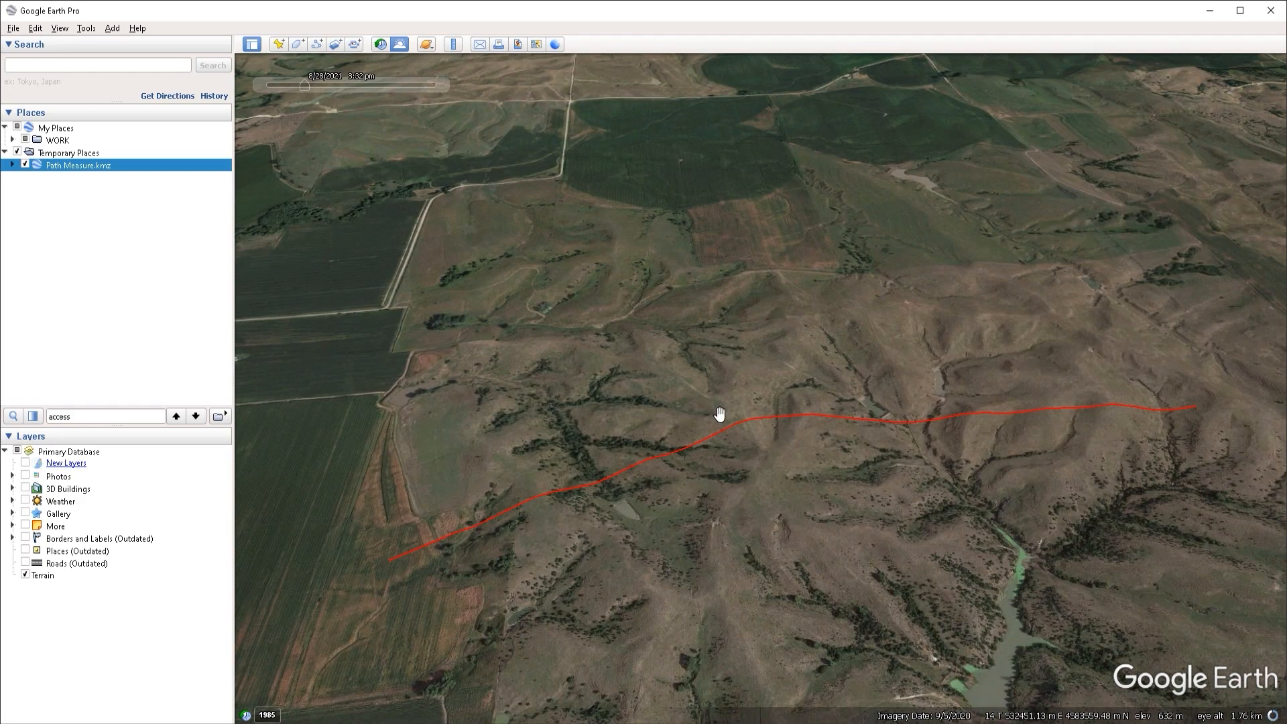
{"action": "left_click", "coordinate": [762, 421]}
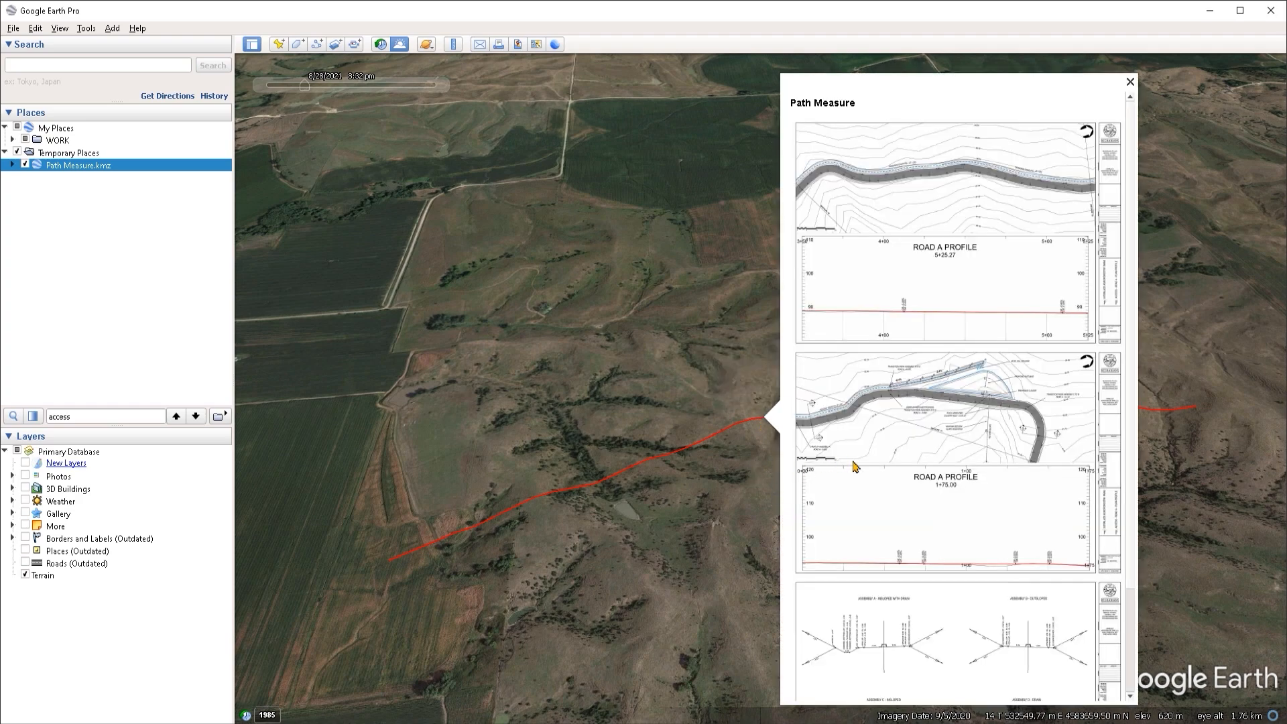
{"action": "left_click", "coordinate": [12, 166]}
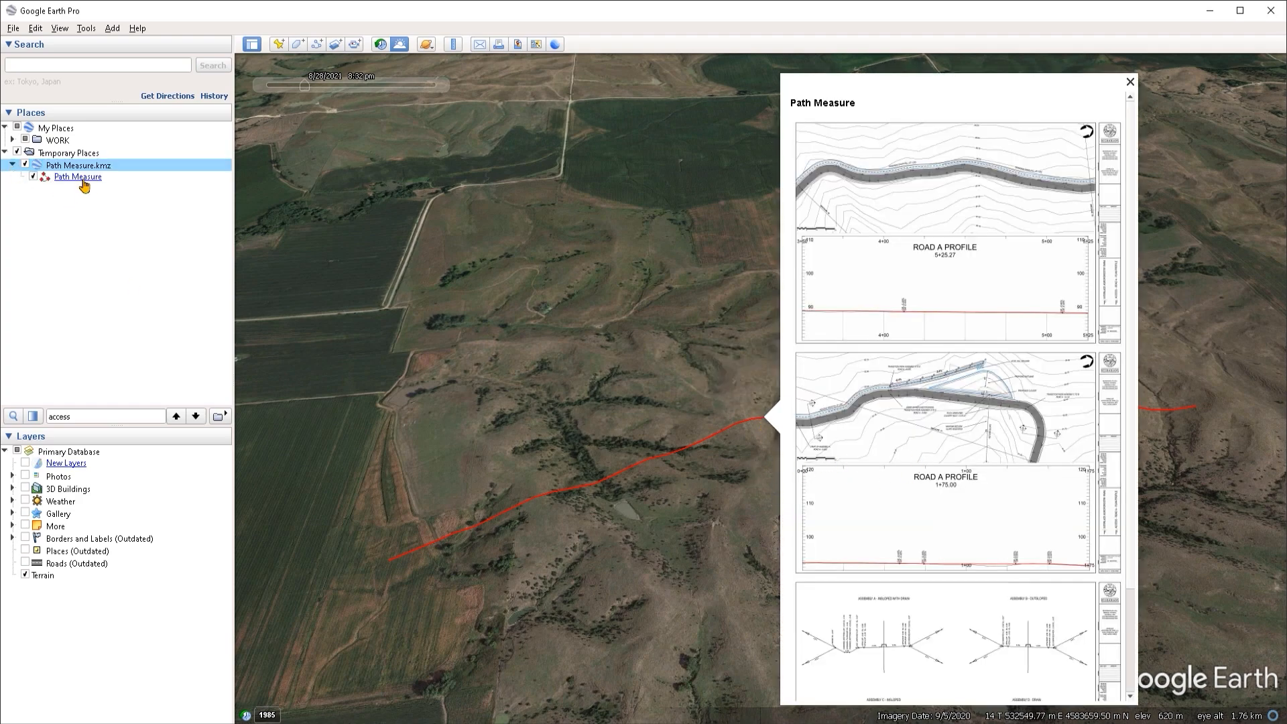
{"action": "scroll", "coordinate": [929, 222], "scroll_direction": "down", "scroll_amount": 3}
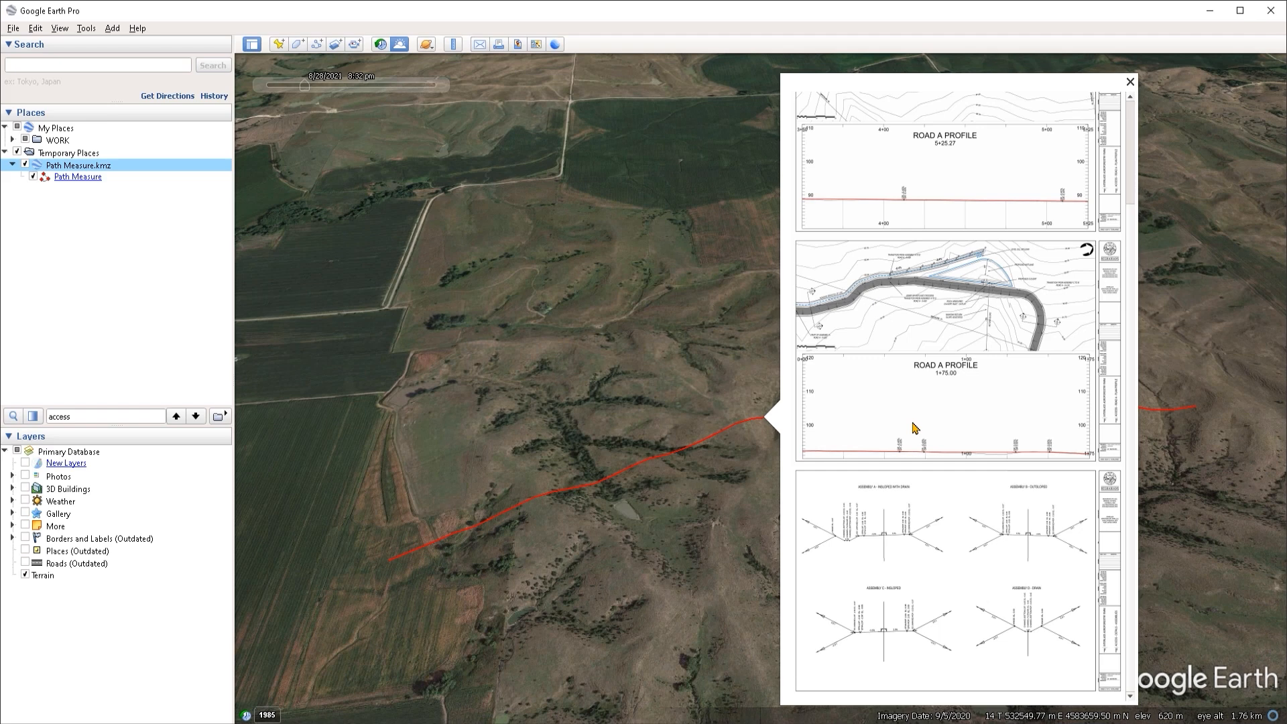